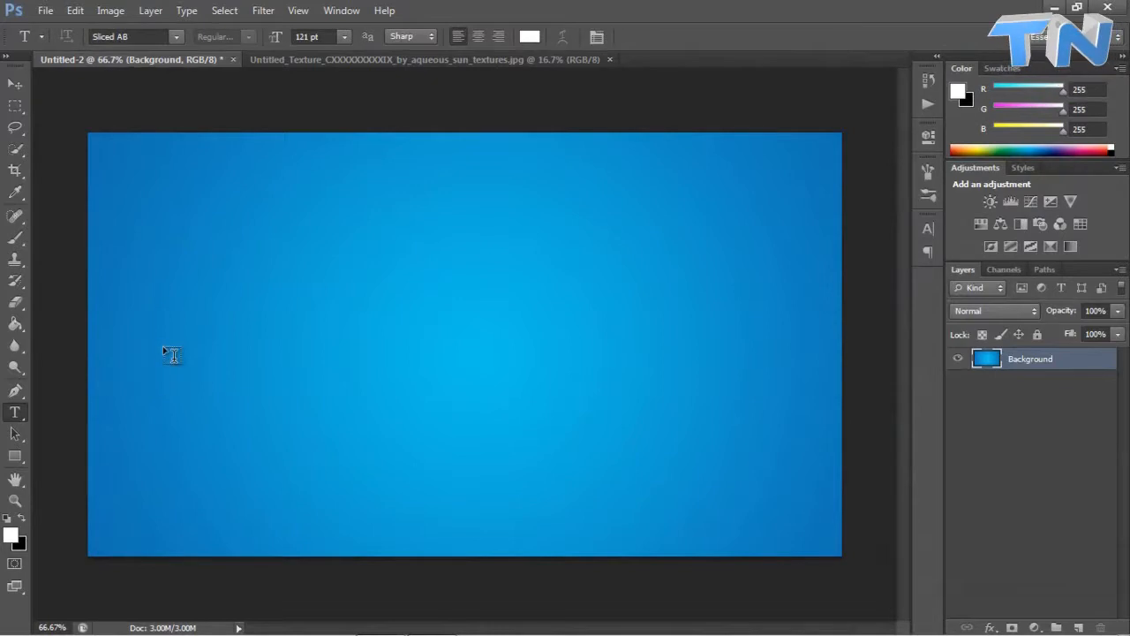
- Add the text "TWISTNETWORK" in white Sliced AB at 121 pt on the blue canvas
click(191, 274)
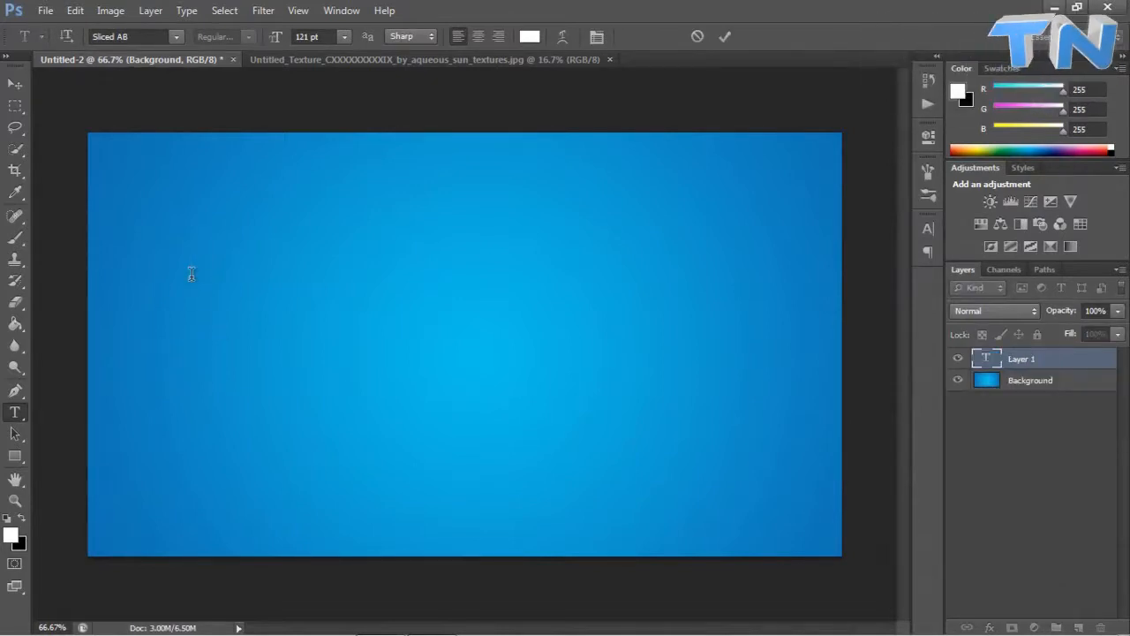
text(T)
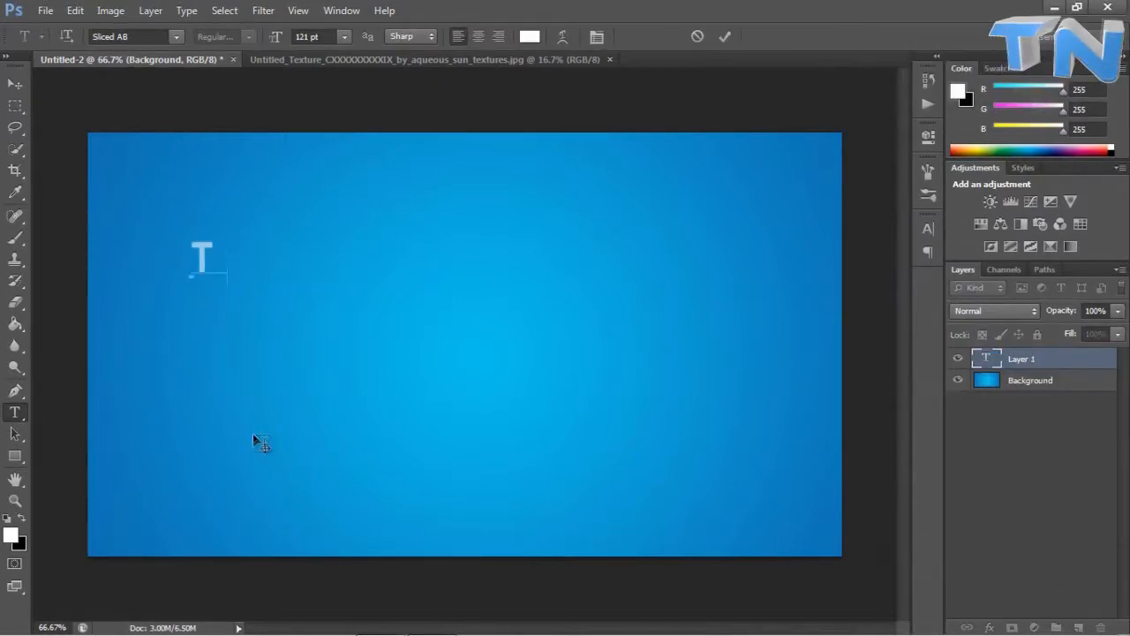
text(wist)
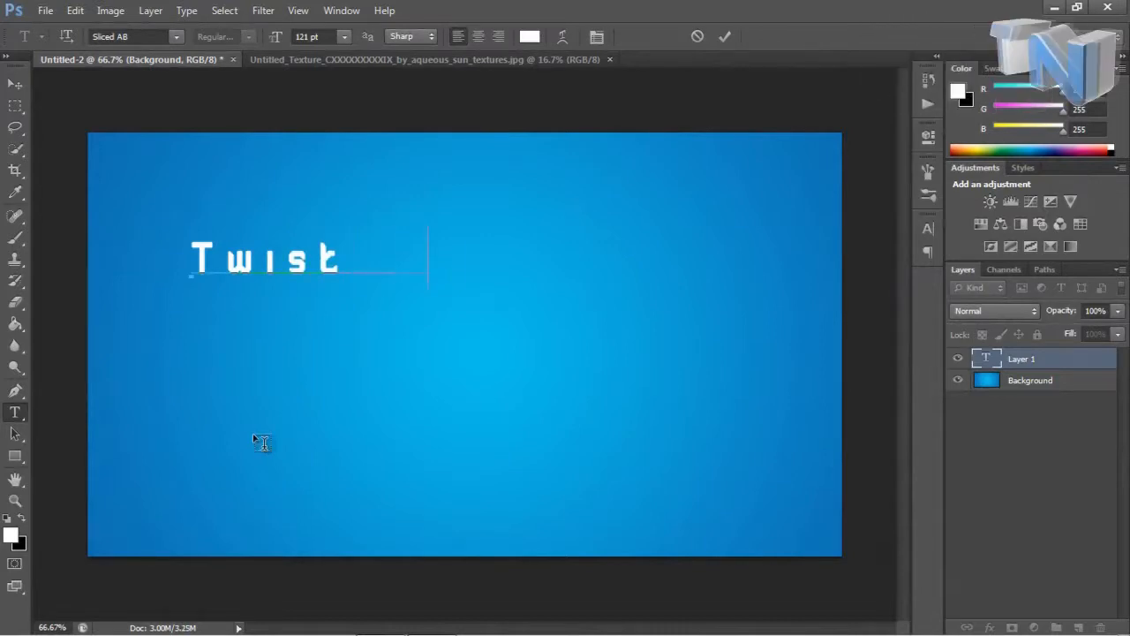
text(Neto)
key(BackSpace)
key(ctrl+a)
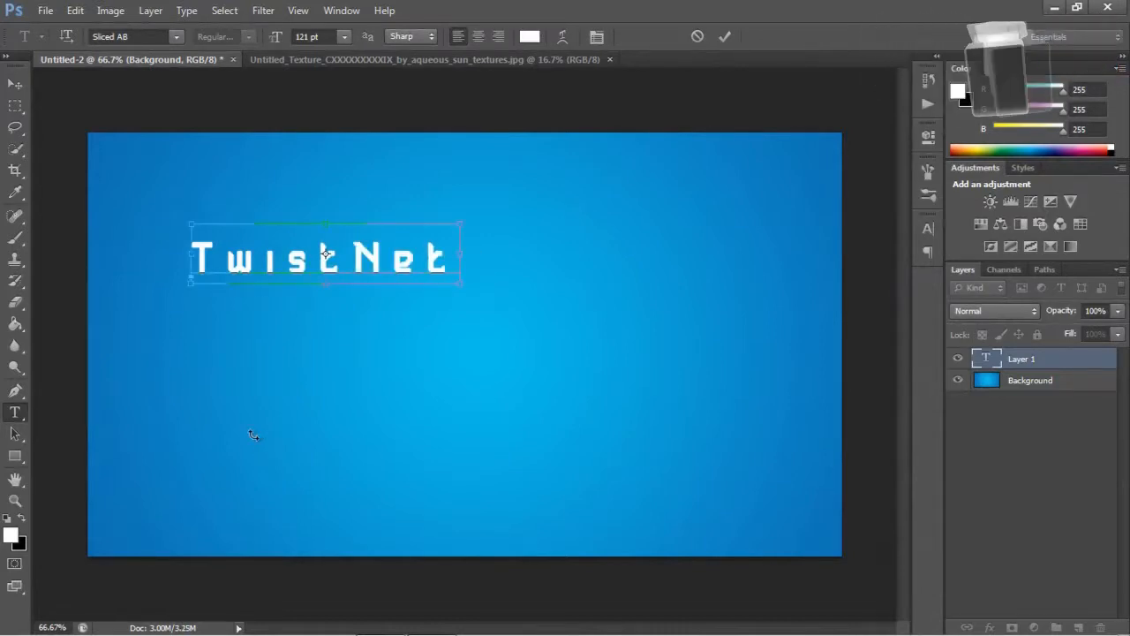
key(BackSpace)
key(Caps_Lock)
text(T)
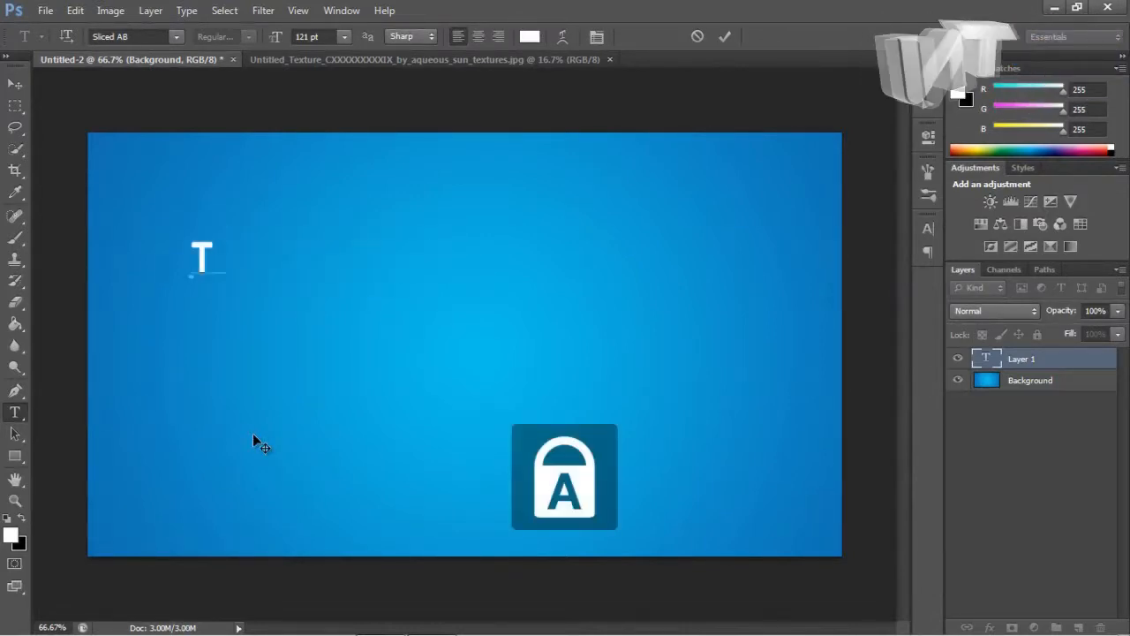
text(WIS)
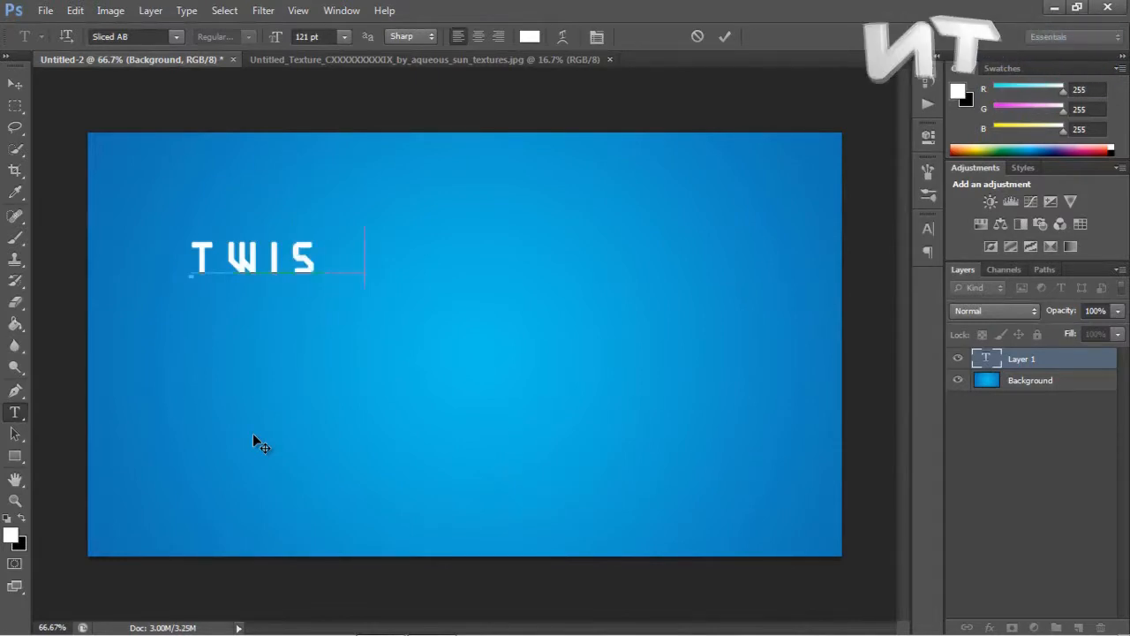
text(TNETWOR)
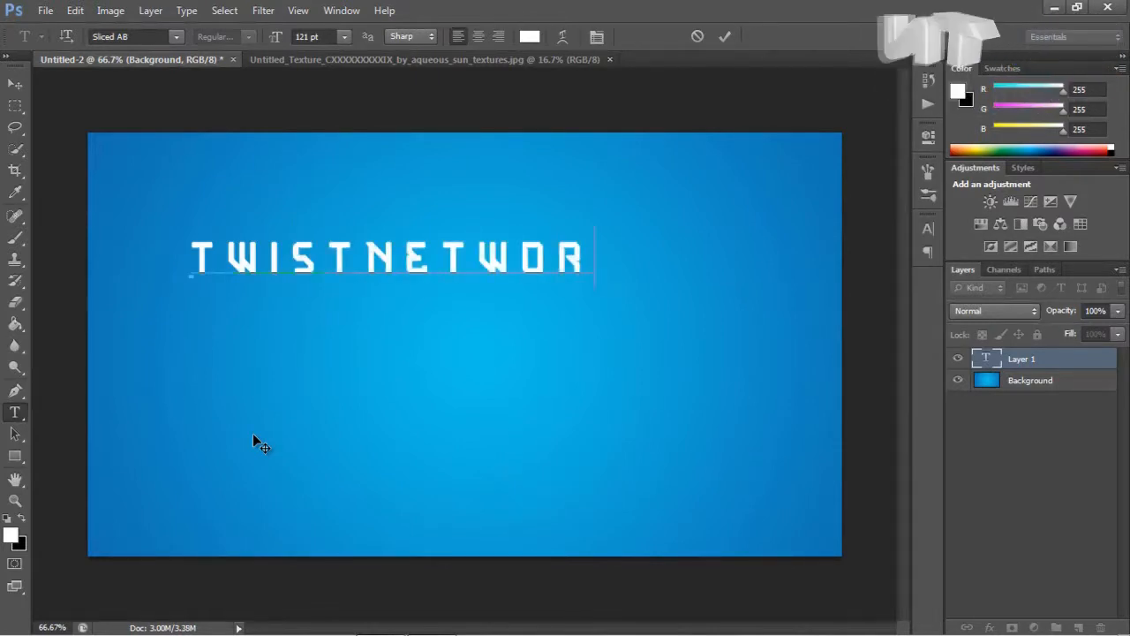
text(K)
key(Caps_Lock)
- Set the leading of the whole TWISTNETWORK text to Auto and its vertical scale to 114%
key(ctrl+a)
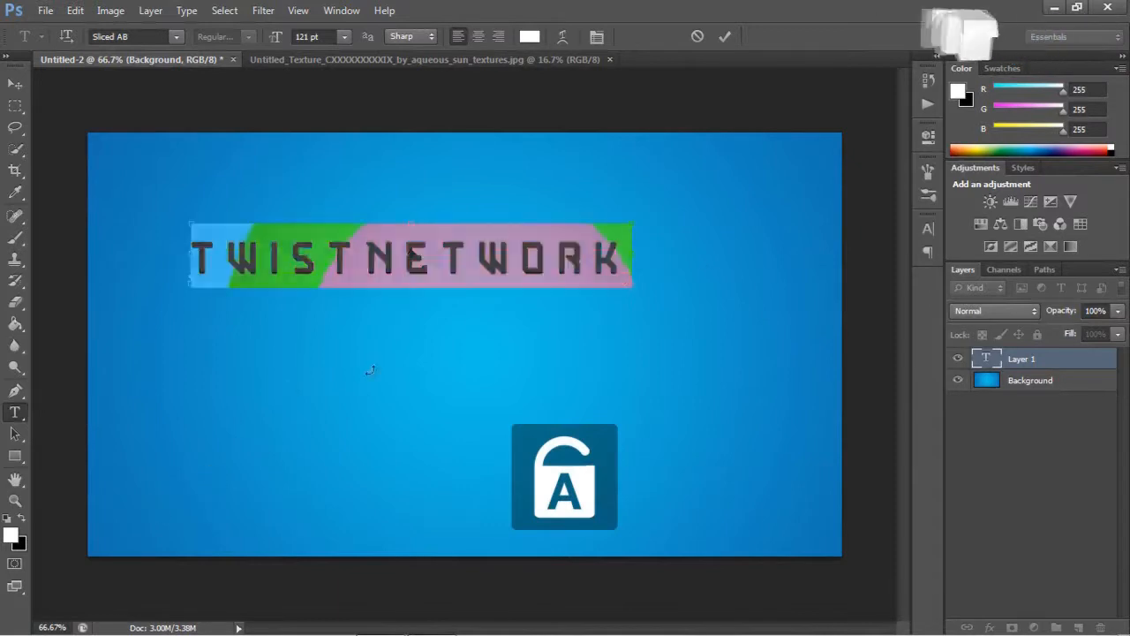
click(921, 225)
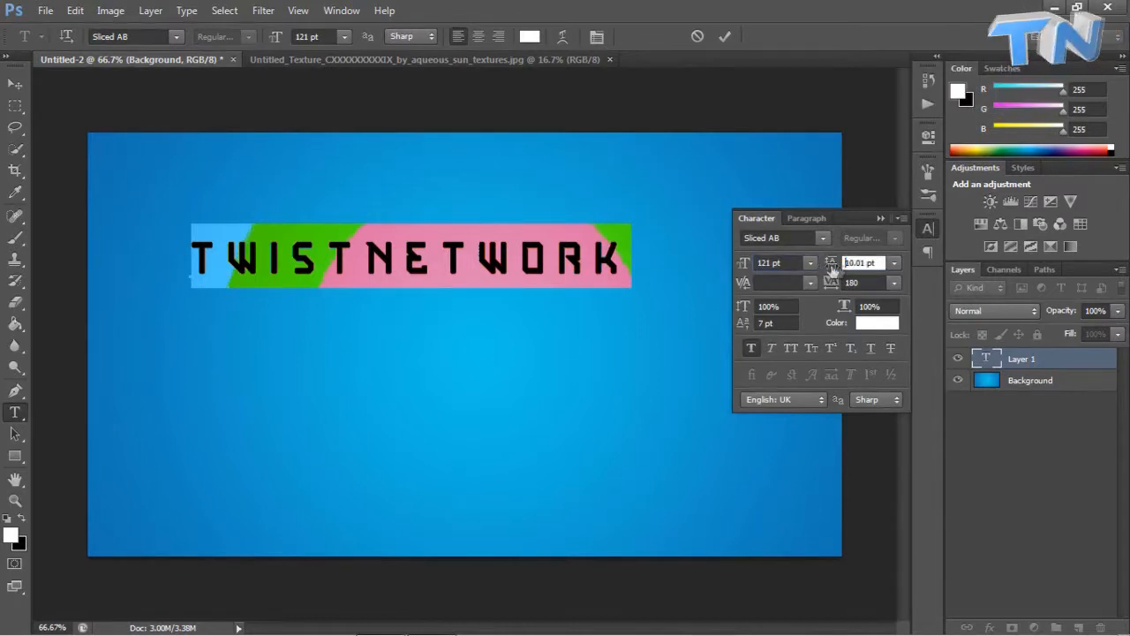
drag(850, 268, 841, 267)
click(894, 262)
click(942, 278)
mouse_move(744, 309)
mouse_down()
mouse_move(729, 311)
mouse_move(749, 313)
mouse_up()
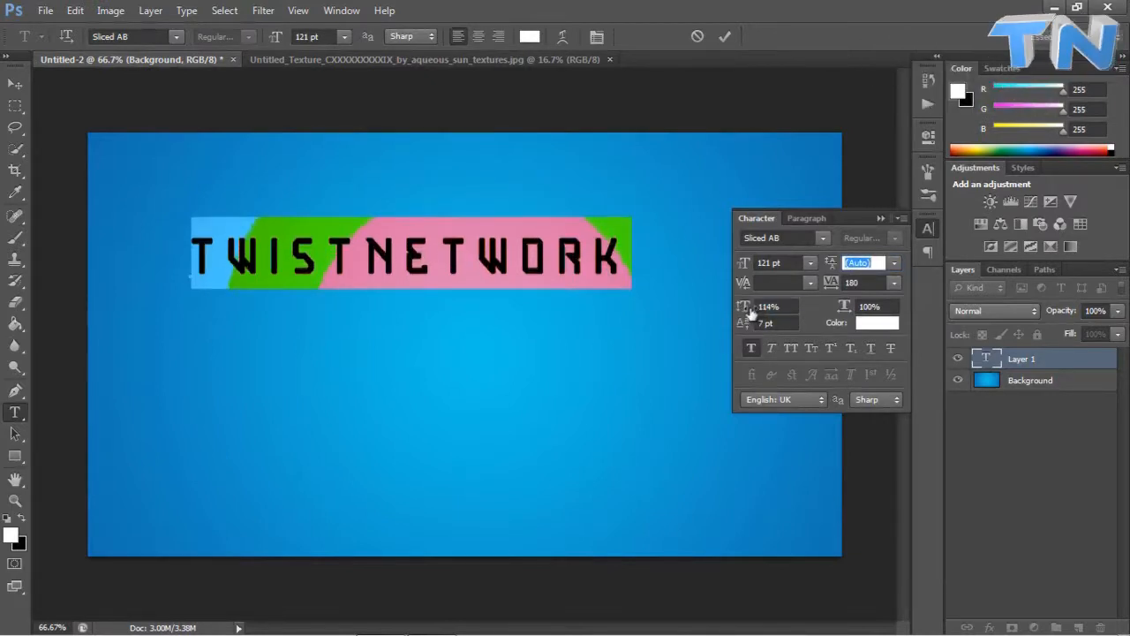
click(880, 218)
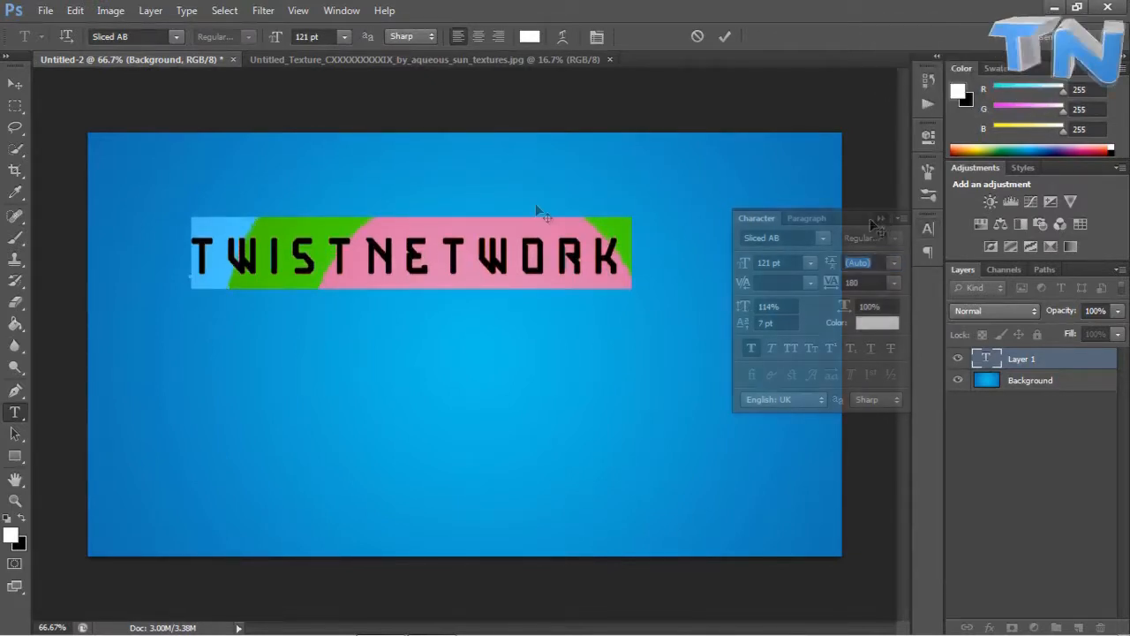
- Move the TWISTNETWORK text to the middle of the canvas and enlarge it with Free Transform
click(15, 83)
drag(337, 285, 380, 354)
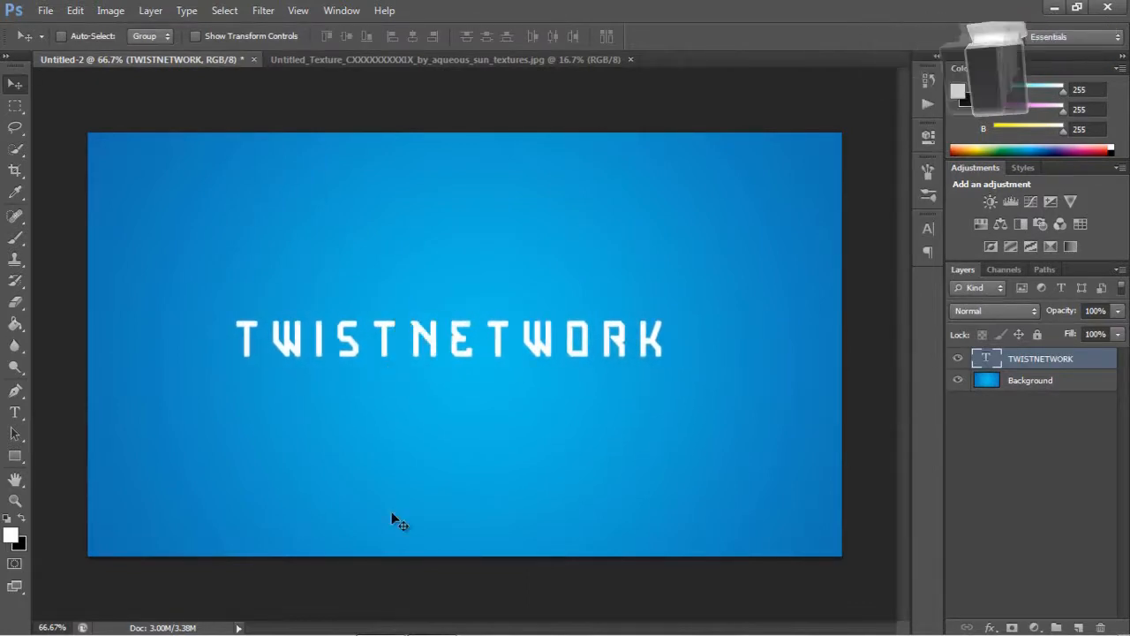
key(ctrl+t)
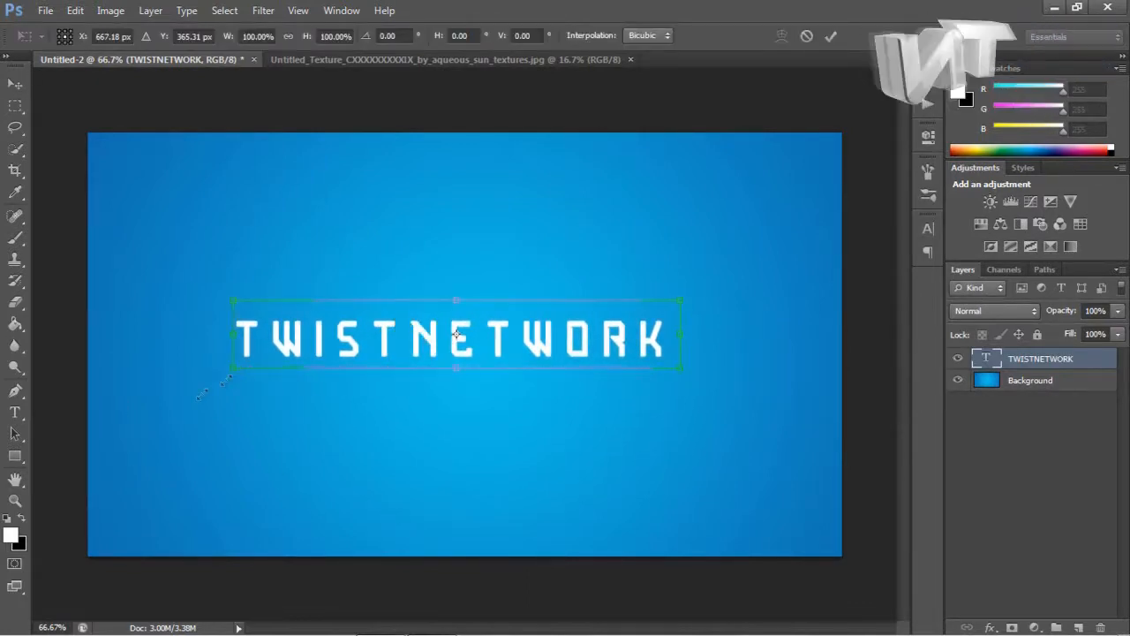
drag(248, 371, 189, 405)
key(Return)
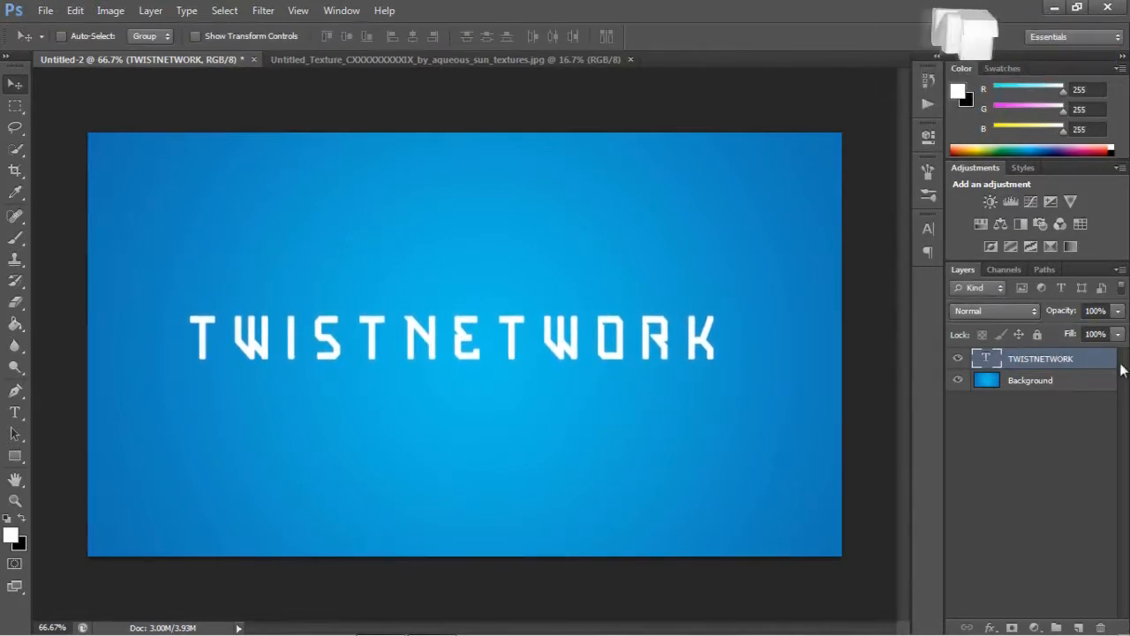
drag(309, 333, 308, 332)
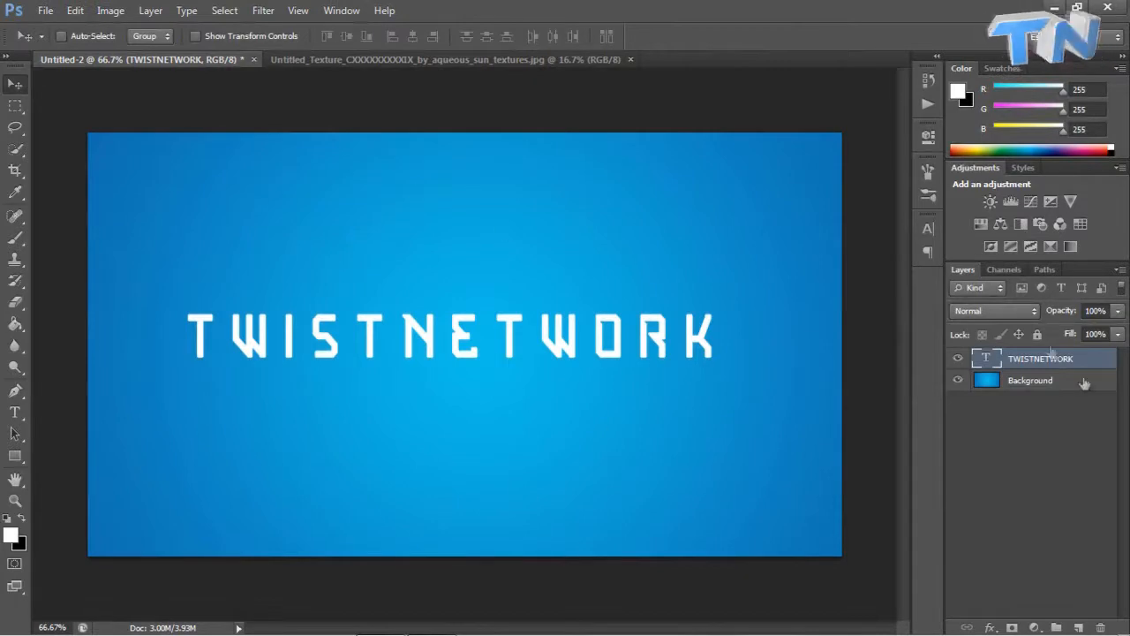
- Create a new layer below the TWISTNETWORK text layer and name it "Expand"
click(1080, 629)
drag(1038, 362, 1035, 386)
double_click(1025, 381)
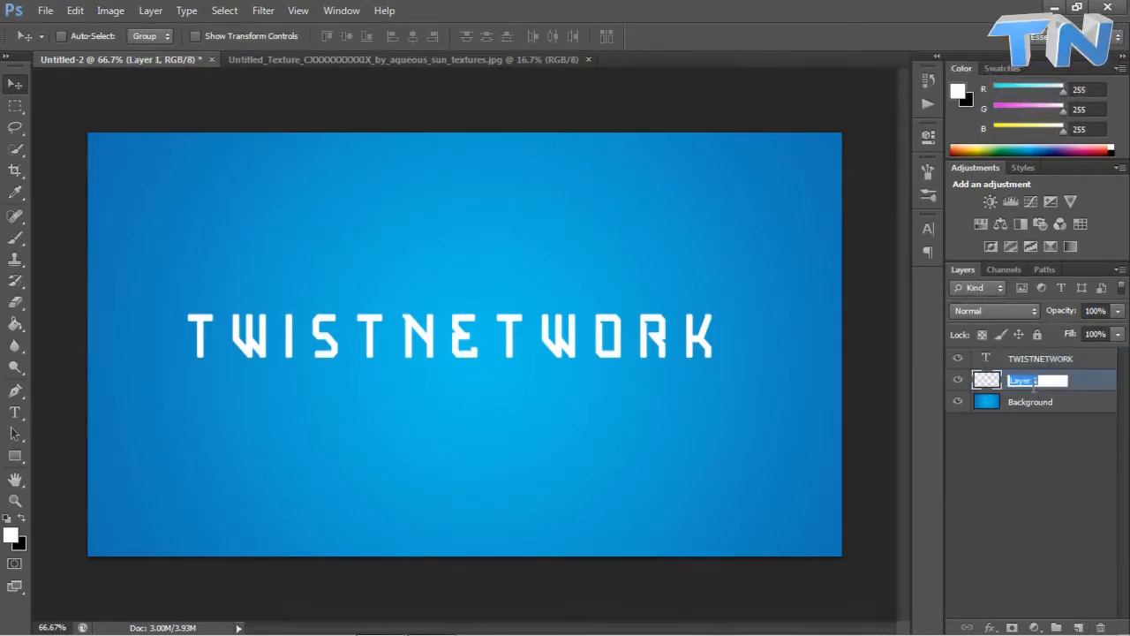
text(Outline)
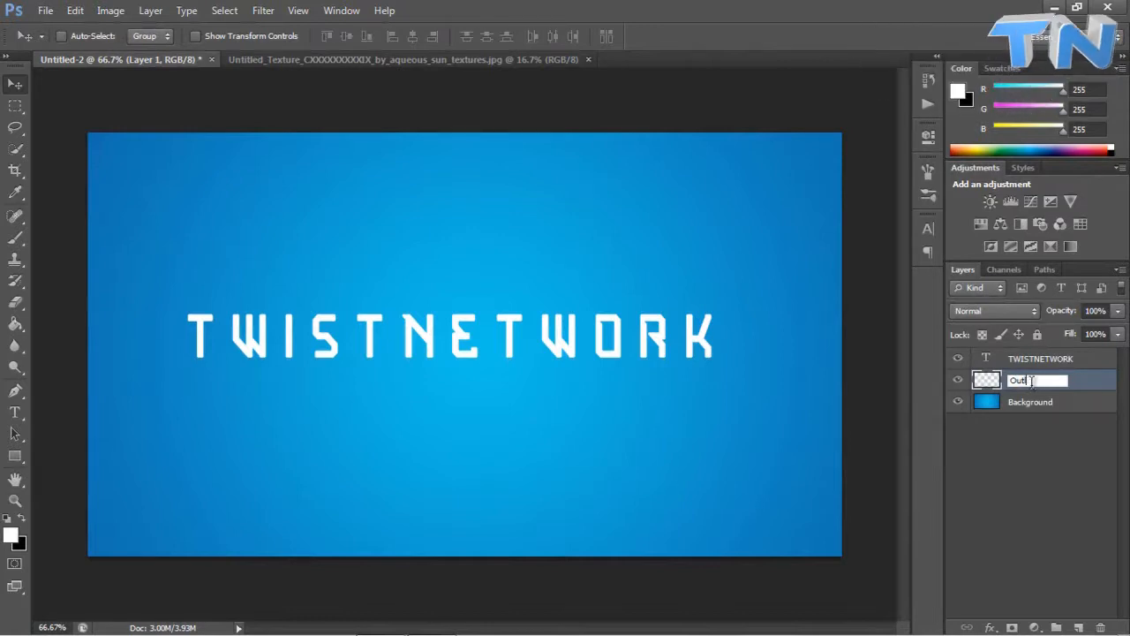
key(BackSpace)
key(BackSpace)
key(BackSpace)
key(BackSpace)
key(BackSpace)
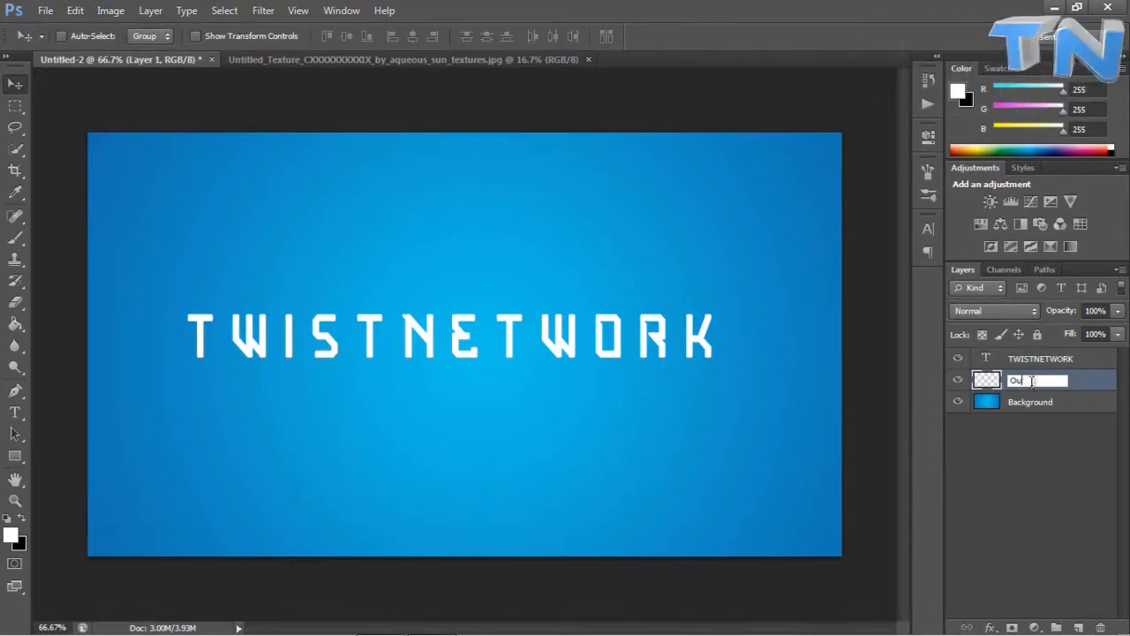
text(Ex)
key(BackSpace)
key(BackSpace)
key(BackSpace)
key(BackSpace)
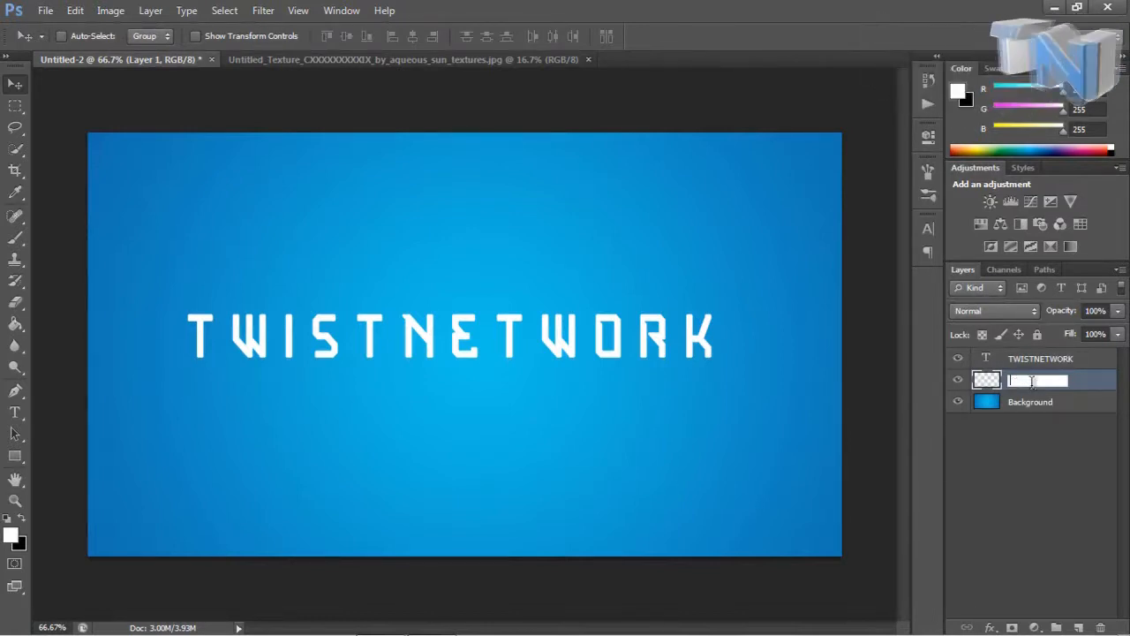
text(Expand)
key(Return)
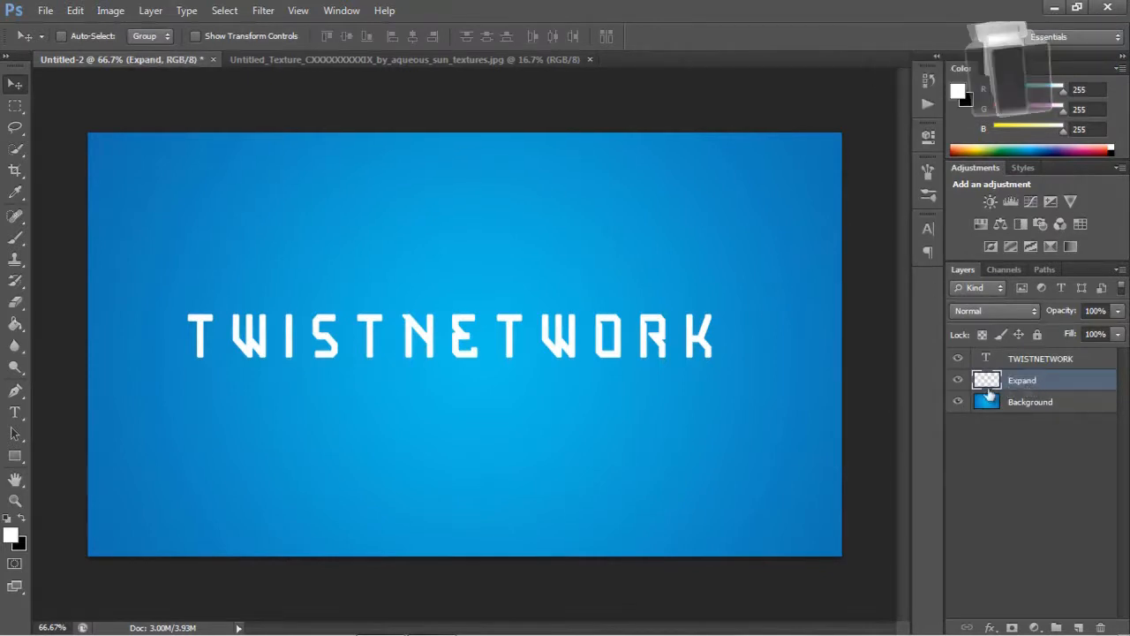
- With the Expand layer active, load the TWISTNETWORK letters as a selection and expand that selection
click(1018, 363)
click(1028, 380)
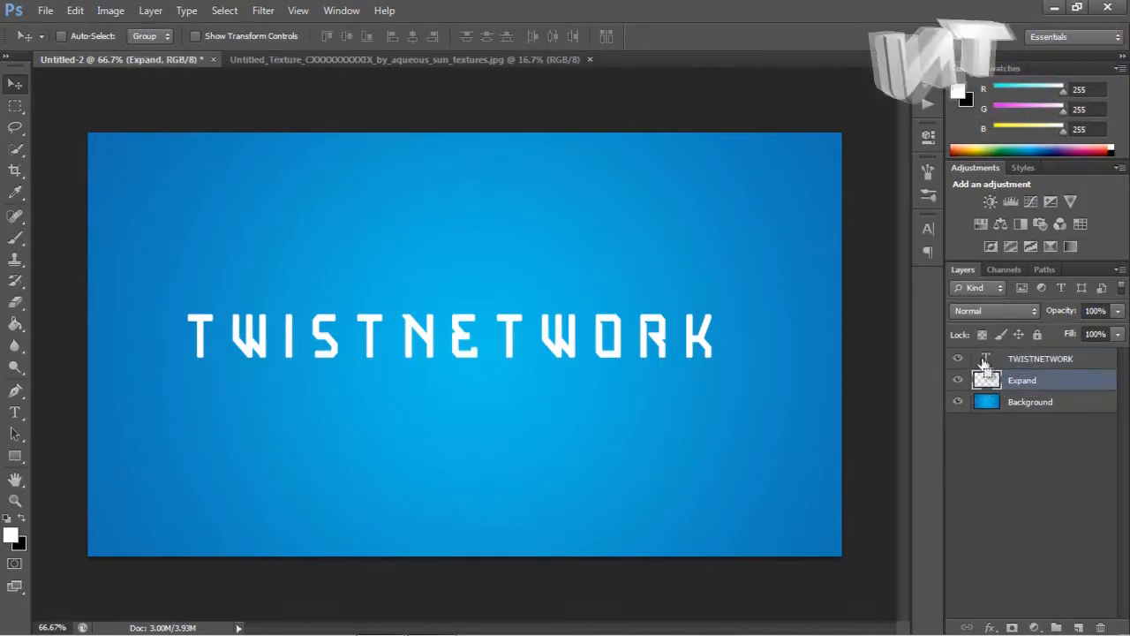
ctrl+click(985, 358)
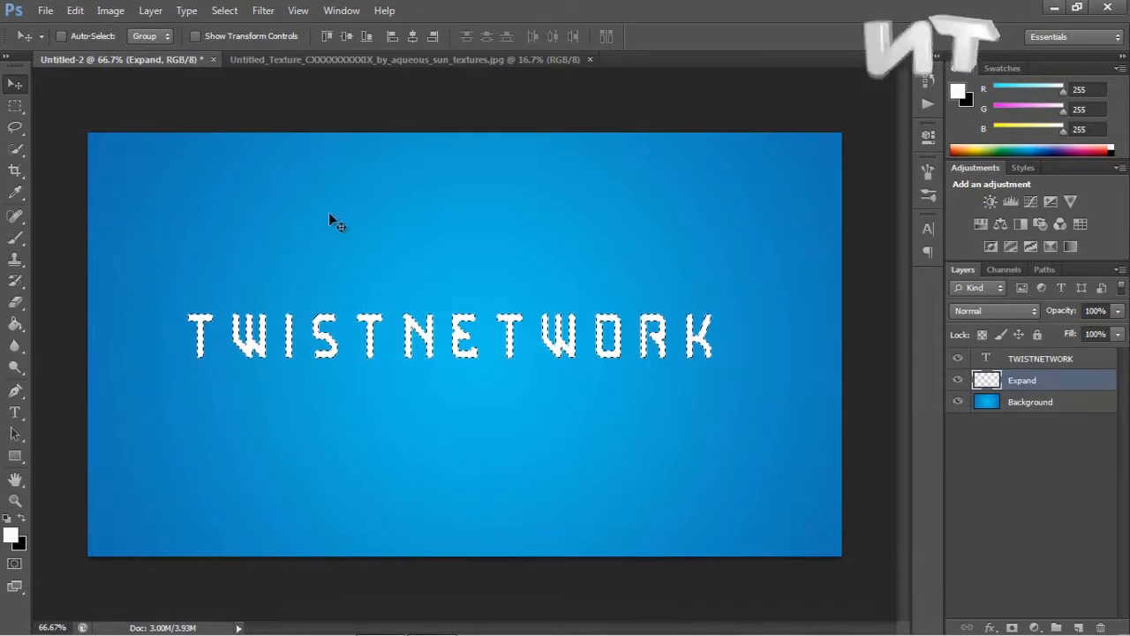
click(224, 10)
mouse_move(244, 202)
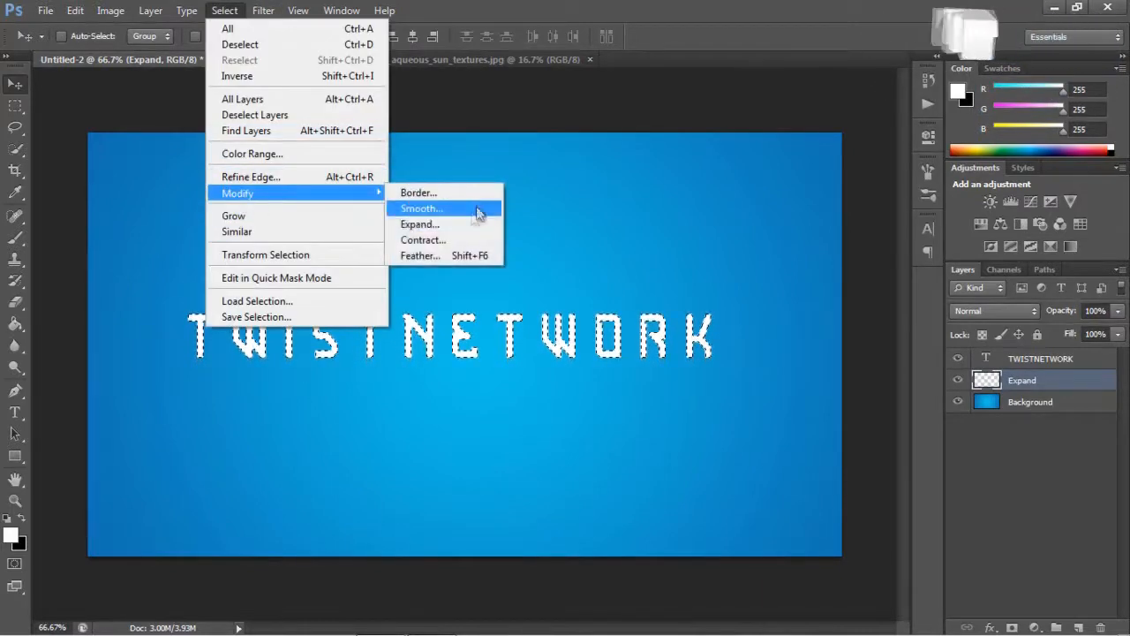
click(422, 221)
key(Return)
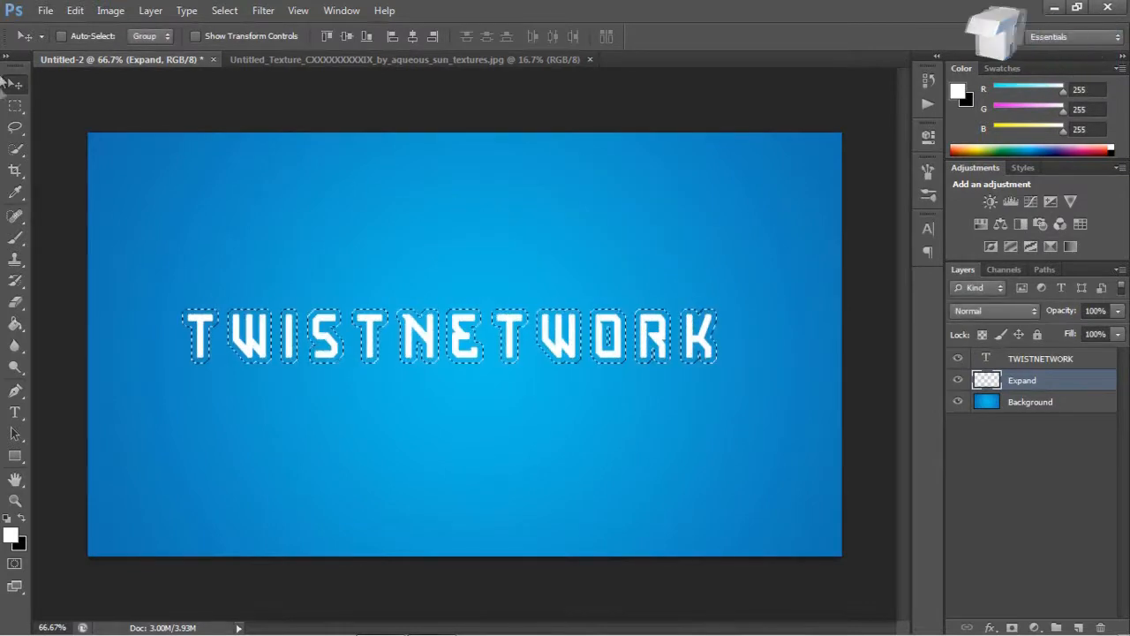
- Fill the expanded selection with white on the Expand layer using the Paint Bucket and deselect it
click(15, 324)
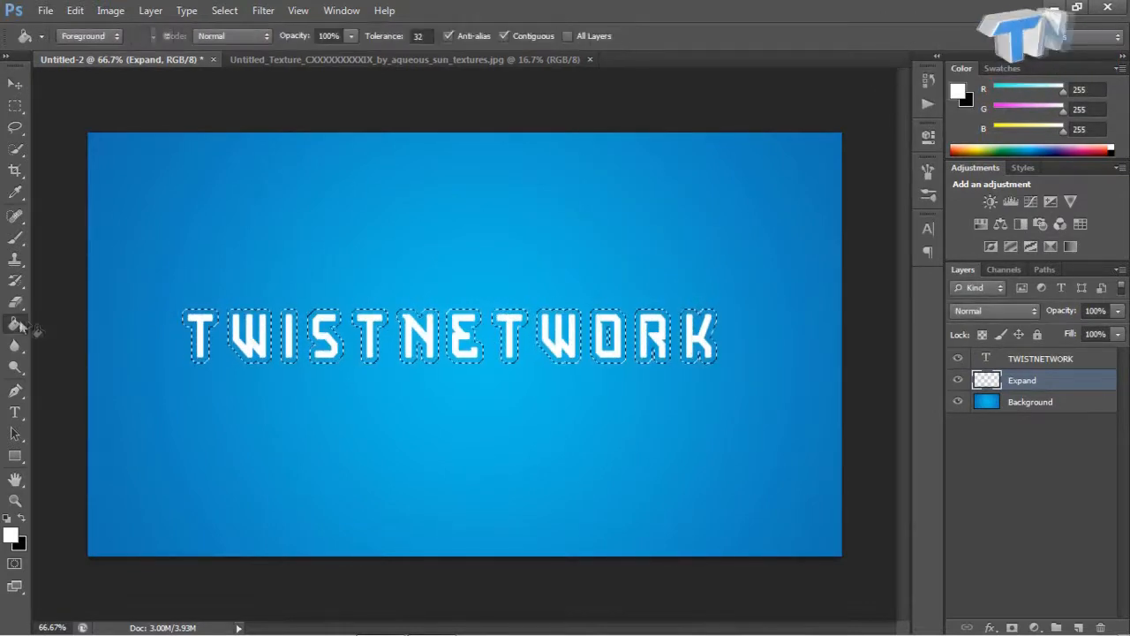
click(256, 345)
click(15, 84)
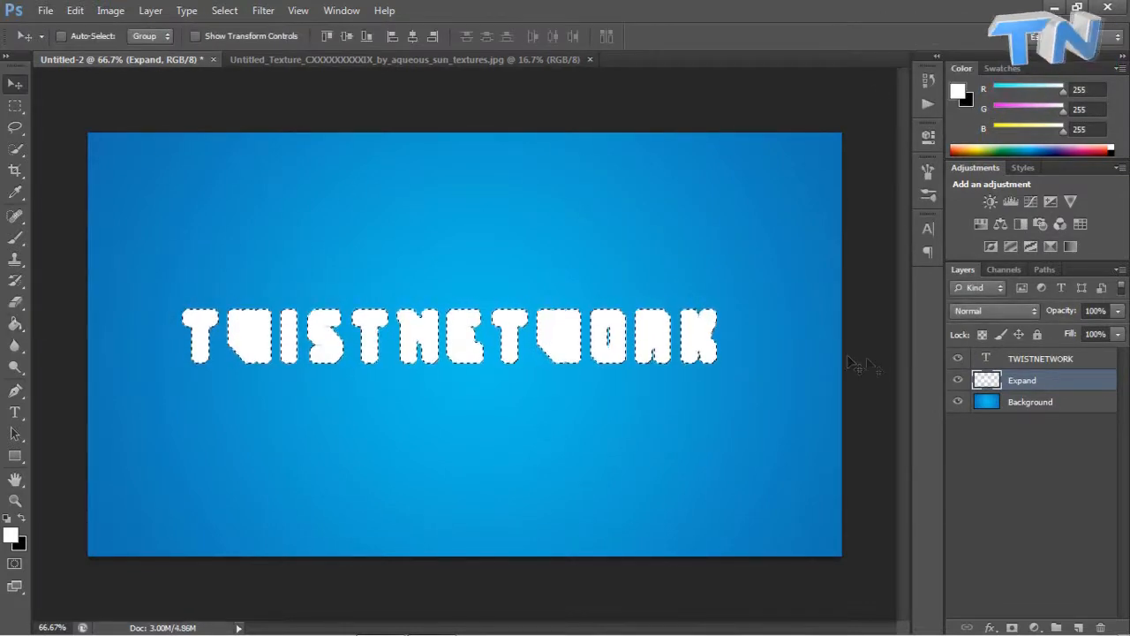
key(ctrl+d)
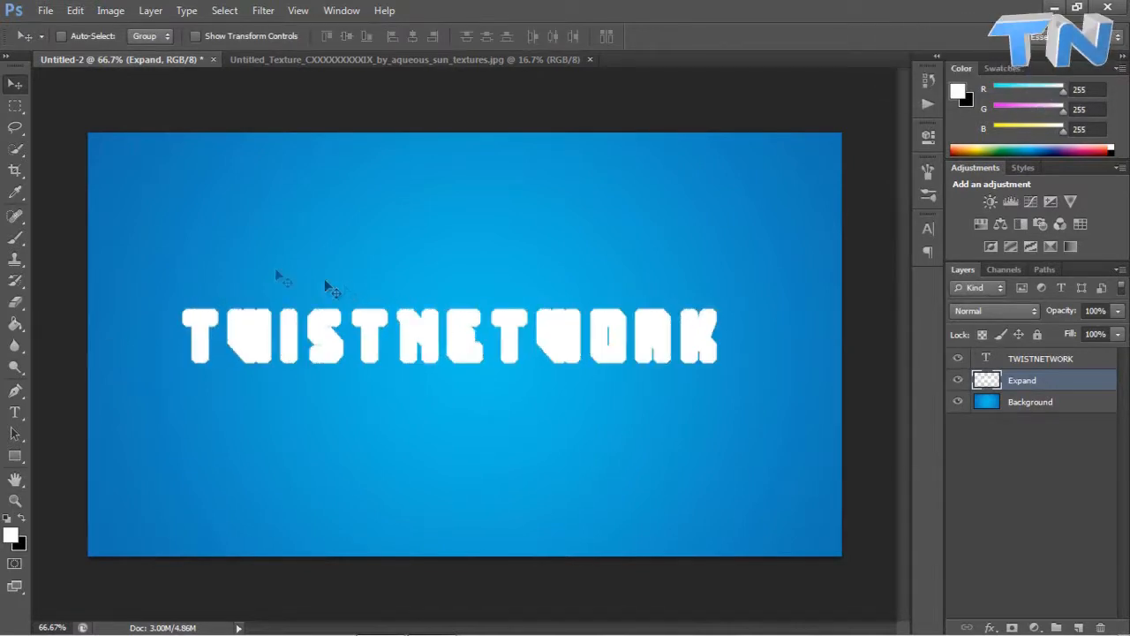
double_click(1055, 382)
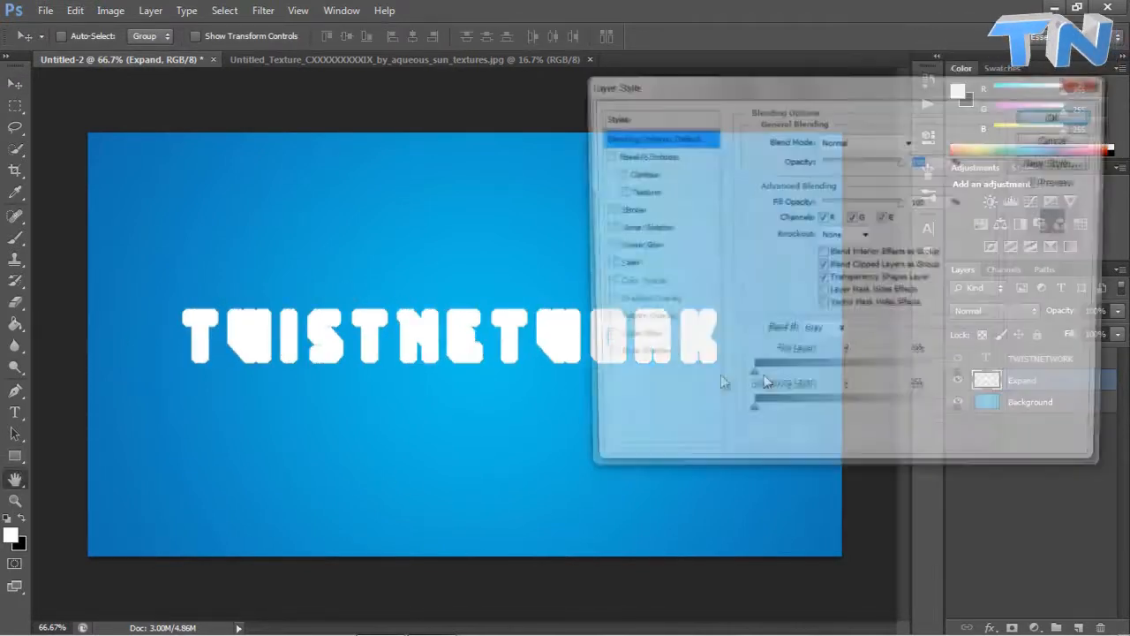
click(1053, 143)
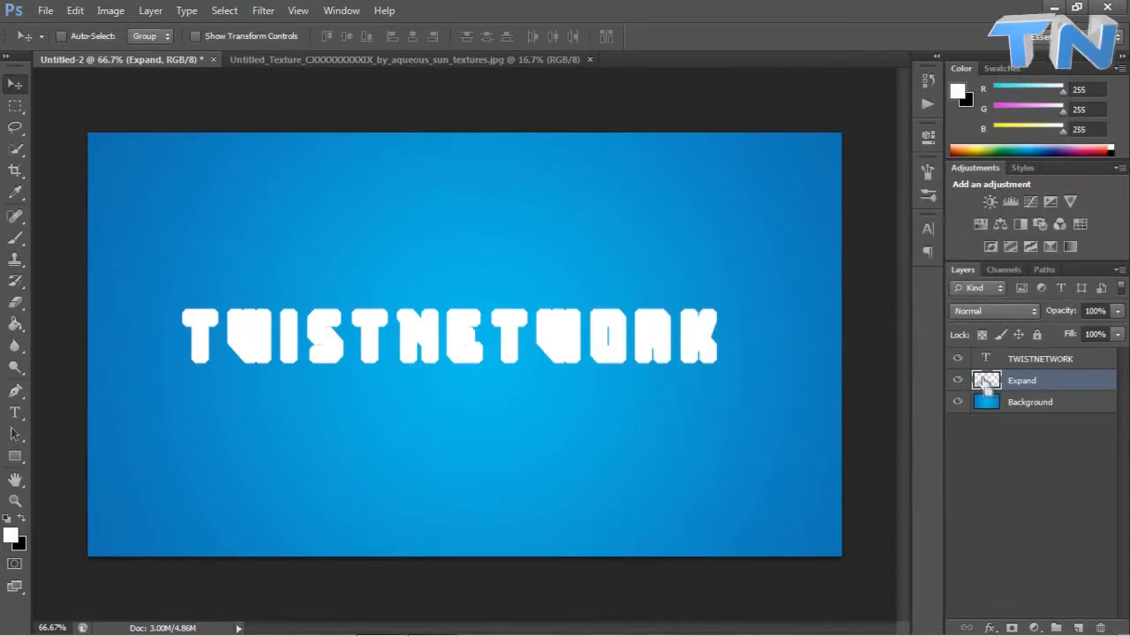
- Fill each selected letter shape on the Expand layer with black using the Paint Bucket, and remove the selection
click(20, 520)
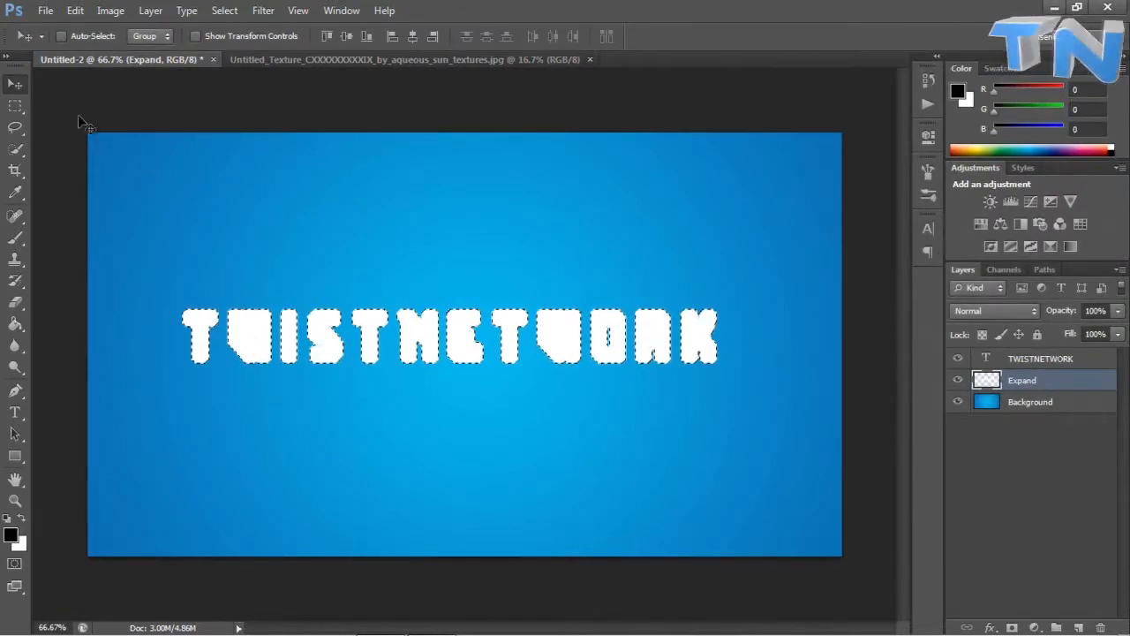
click(15, 323)
click(320, 341)
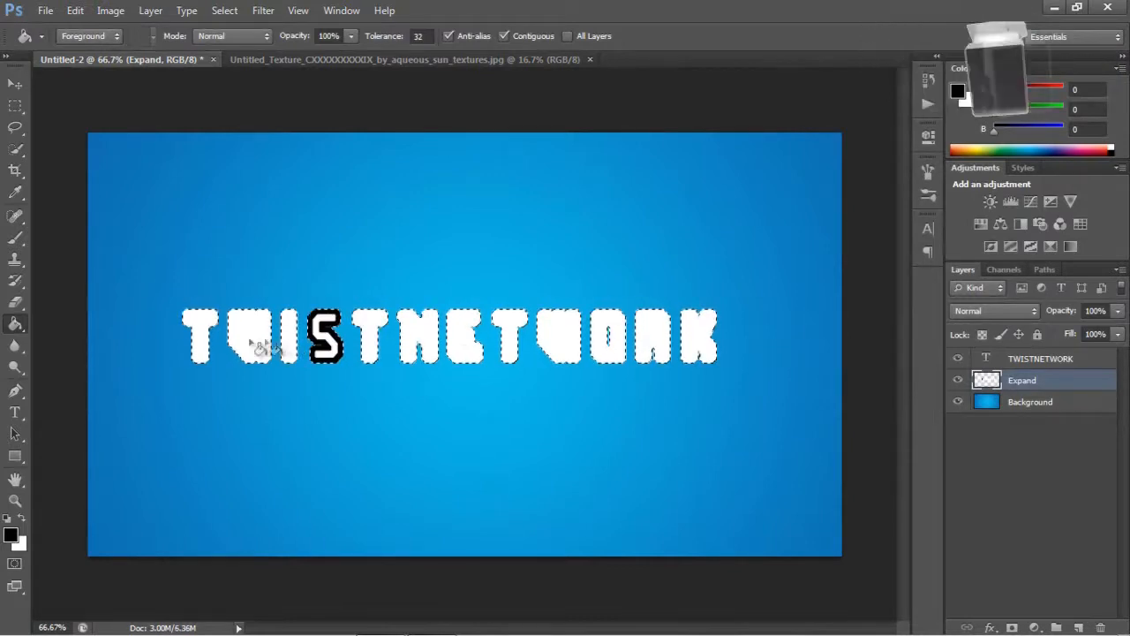
click(250, 345)
click(202, 340)
click(290, 336)
click(371, 335)
click(420, 336)
click(463, 333)
click(508, 334)
click(561, 334)
click(610, 336)
click(655, 336)
click(706, 329)
key(ctrl+d)
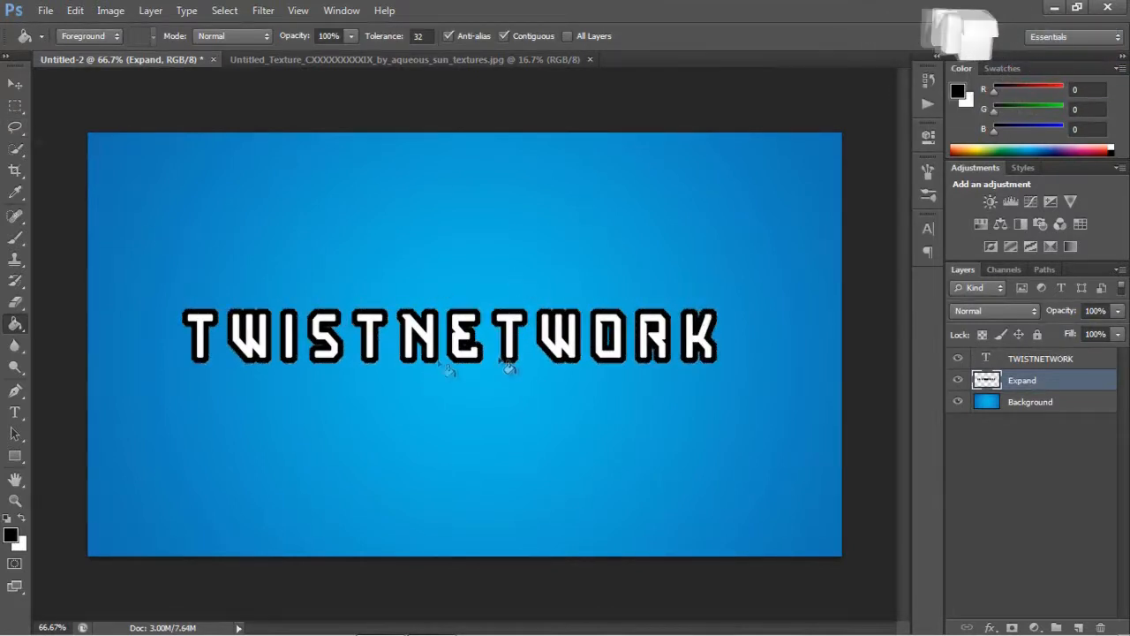
key(v)
mouse_move(565, 371)
mouse_down()
mouse_move(389, 490)
mouse_move(433, 408)
mouse_up()
key(ctrl+z)
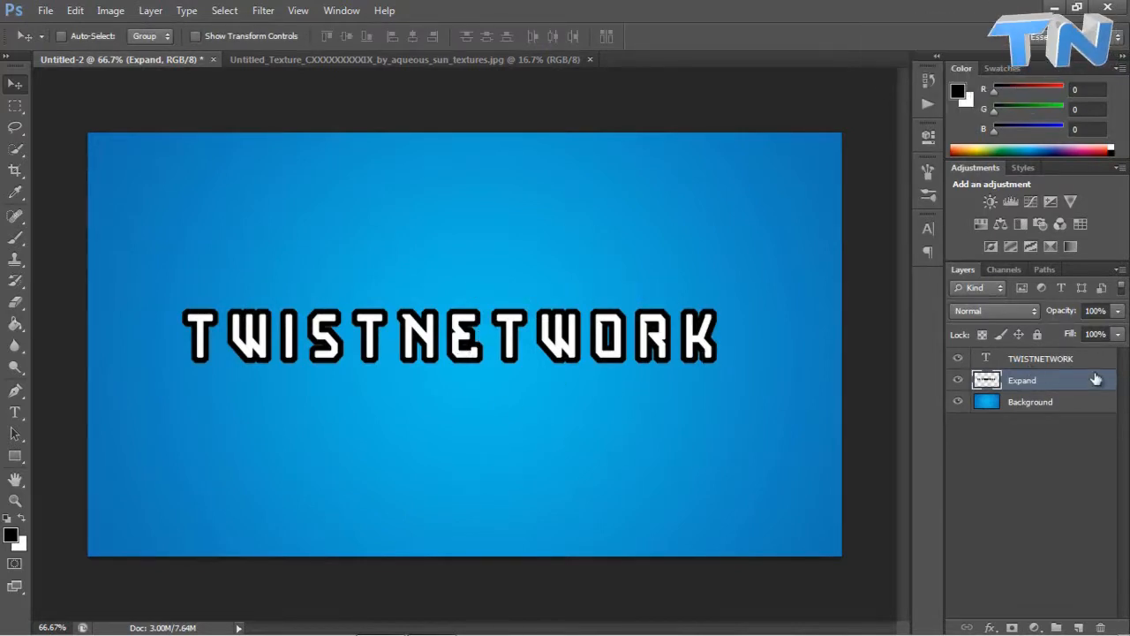
- In the paper texture document, convert the locked background into a regular layer named "]"
click(230, 61)
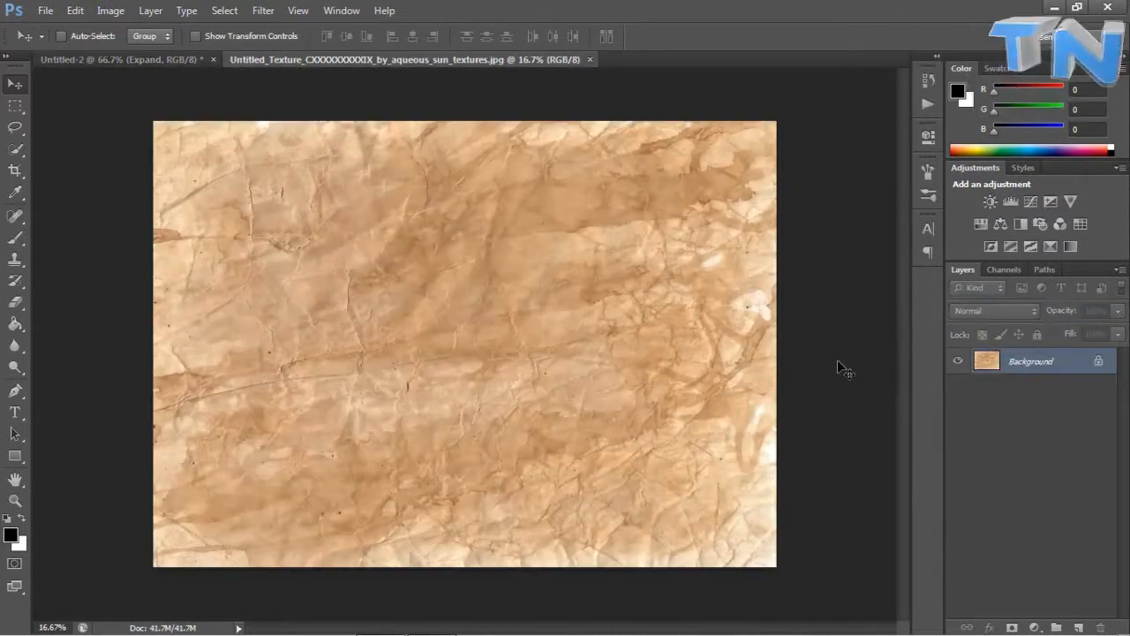
double_click(1090, 369)
text(])
key(Return)
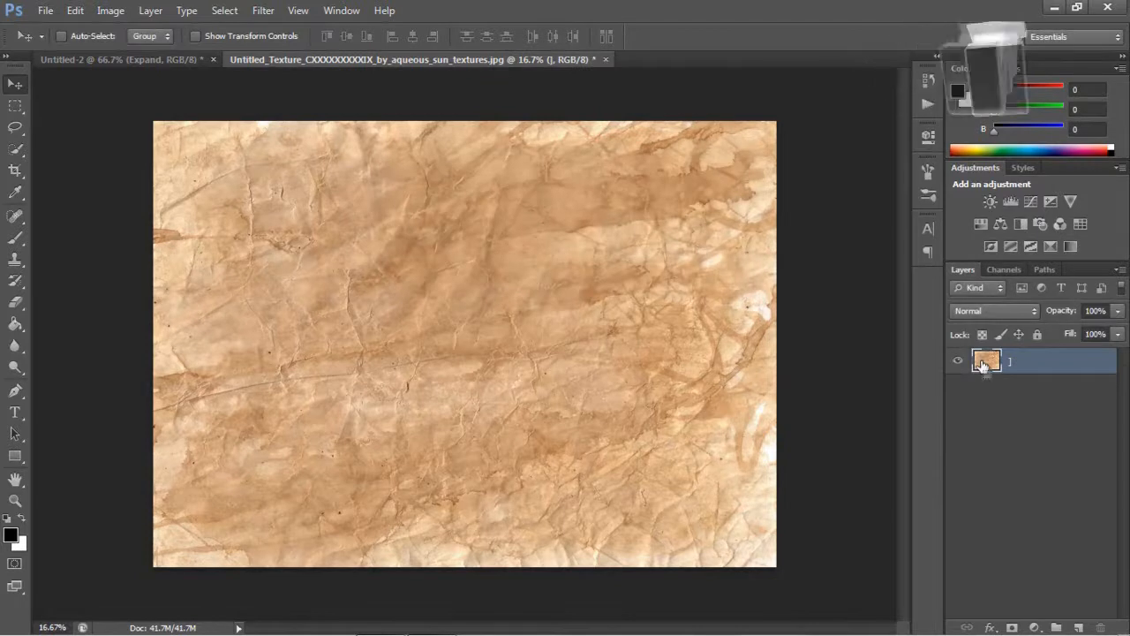
- Copy the paper texture into the title document above the Expand layer and clip it to the Expand layer
drag(985, 367, 245, 210)
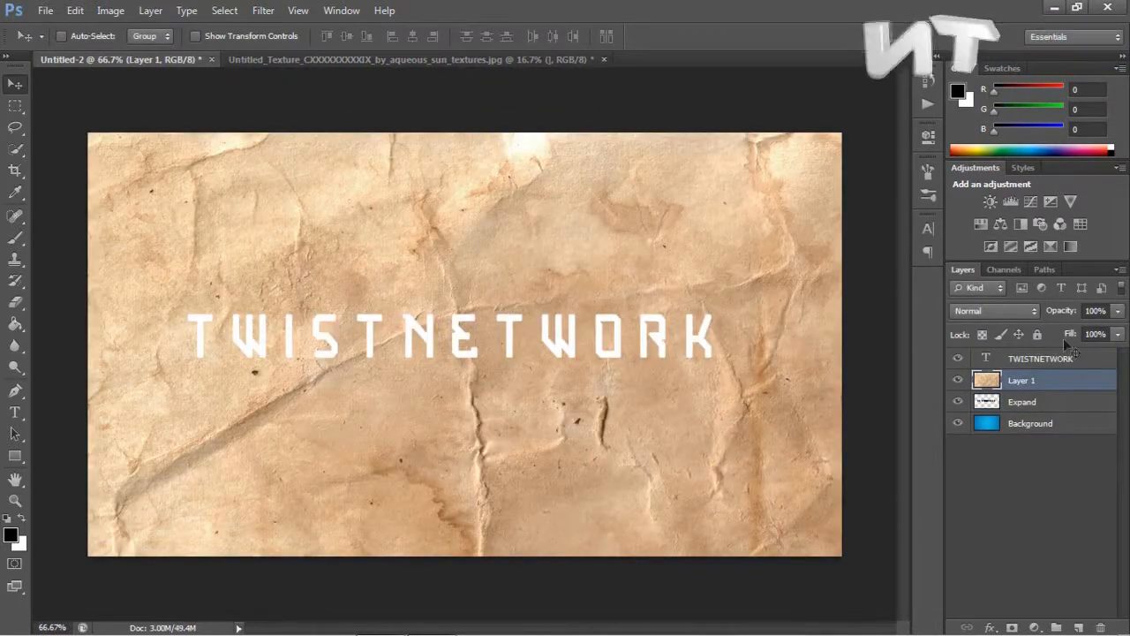
alt+click(1039, 391)
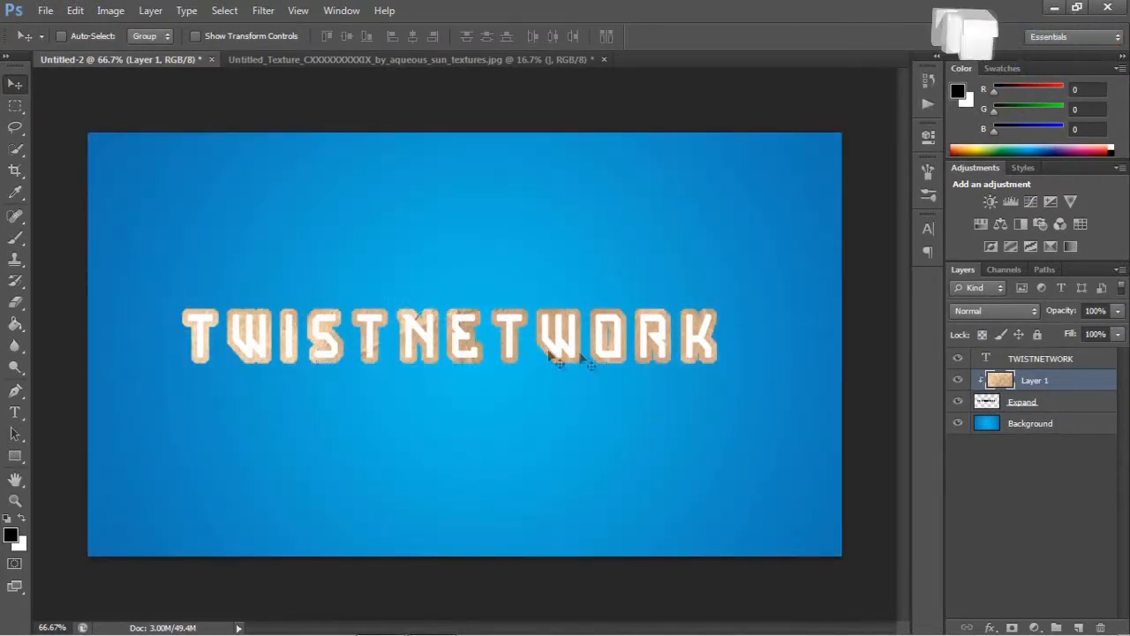
- Darken the clipped paper texture with a Hue/Saturation lightness of -38
key(ctrl+u)
drag(846, 311, 822, 304)
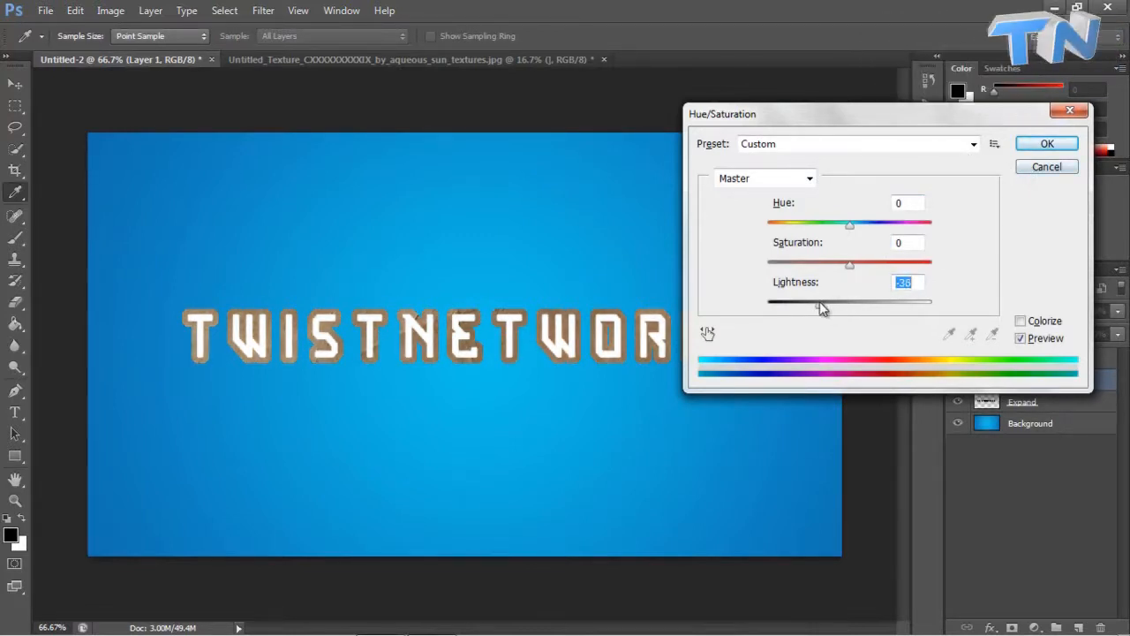
click(1046, 144)
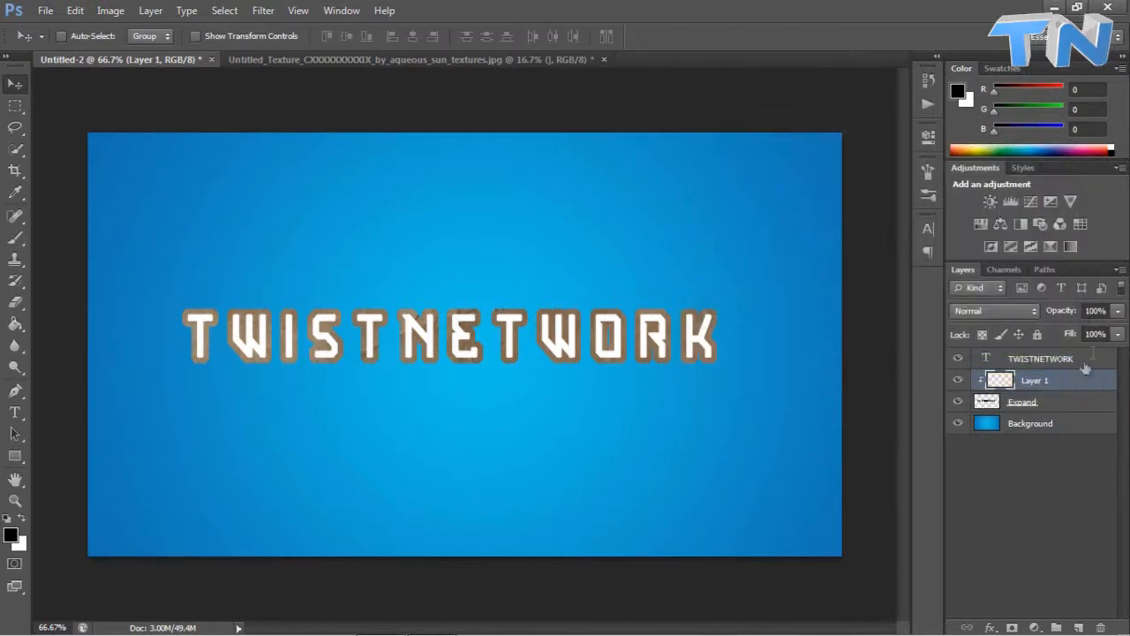
- Add a dark red Color Overlay to the Expand layer's style
double_click(1077, 404)
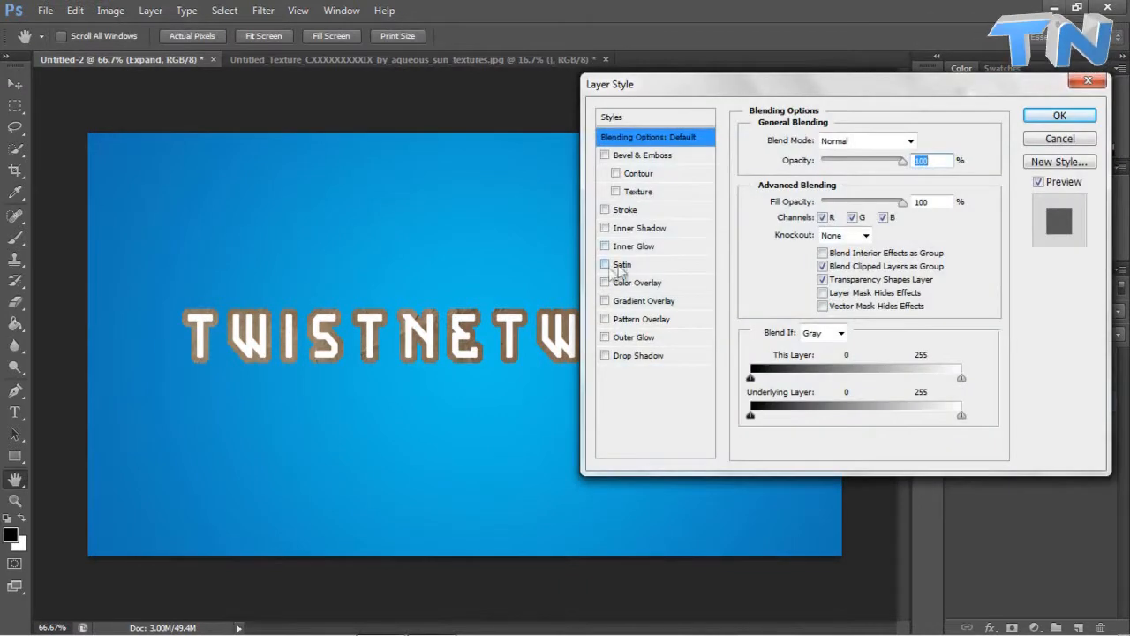
click(624, 284)
click(934, 143)
drag(551, 265, 581, 266)
click(717, 139)
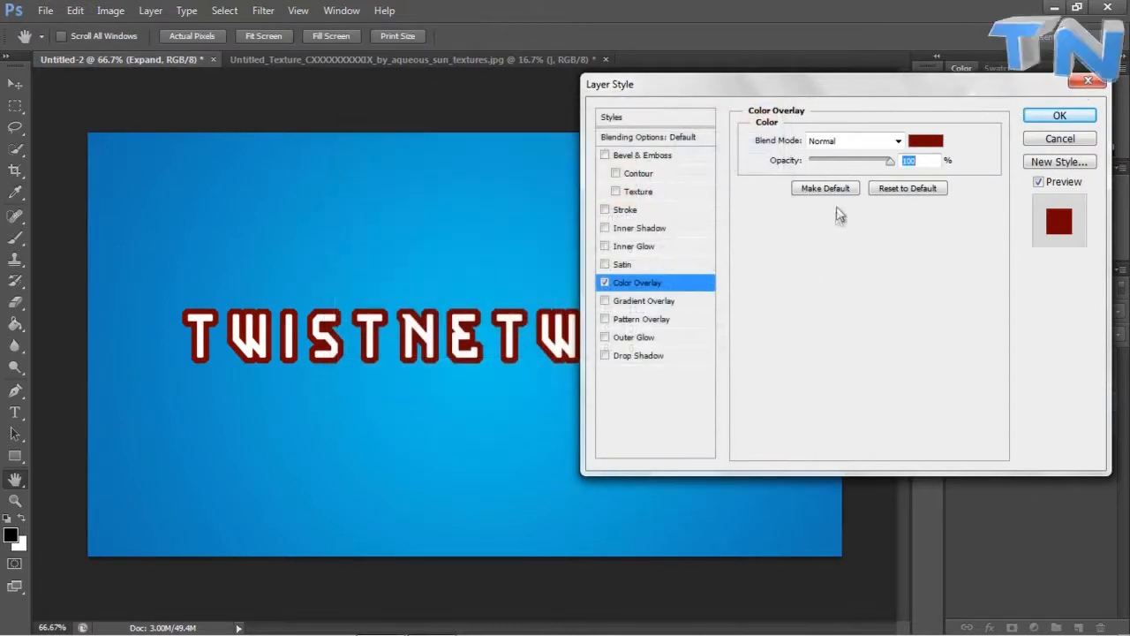
- Change the Color Overlay's colour to dark blue, 003270
click(925, 142)
drag(564, 258, 567, 237)
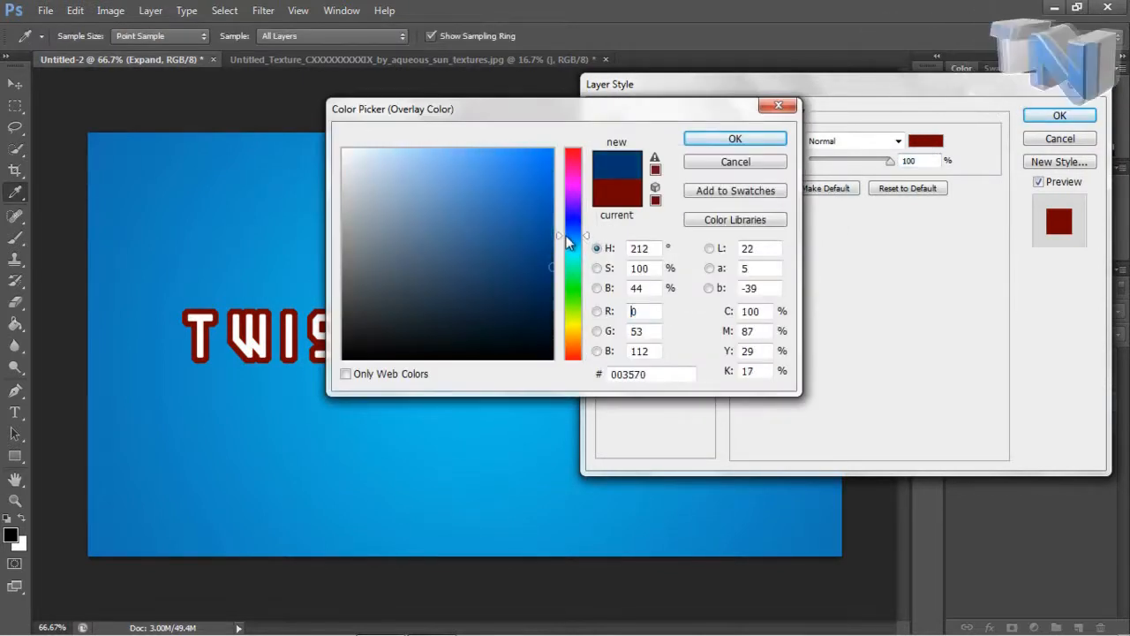
click(735, 139)
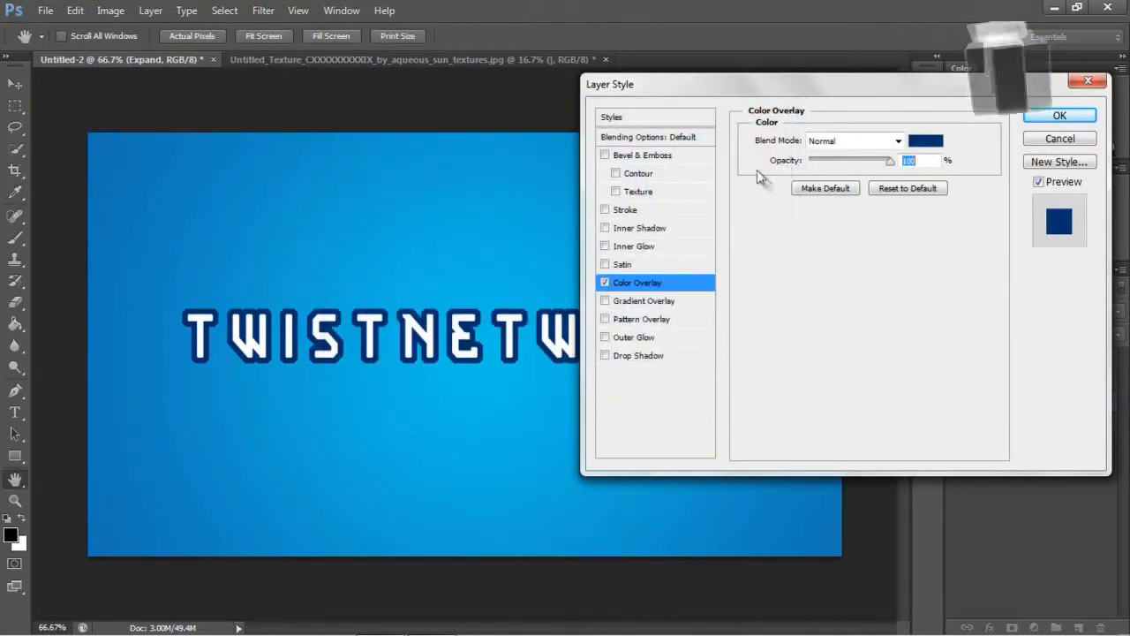
- Set the Color Overlay's blend mode to Overlay and its opacity to 80%
click(835, 141)
click(835, 356)
mouse_move(890, 161)
mouse_down()
mouse_move(848, 158)
mouse_move(869, 162)
mouse_up()
text(80)
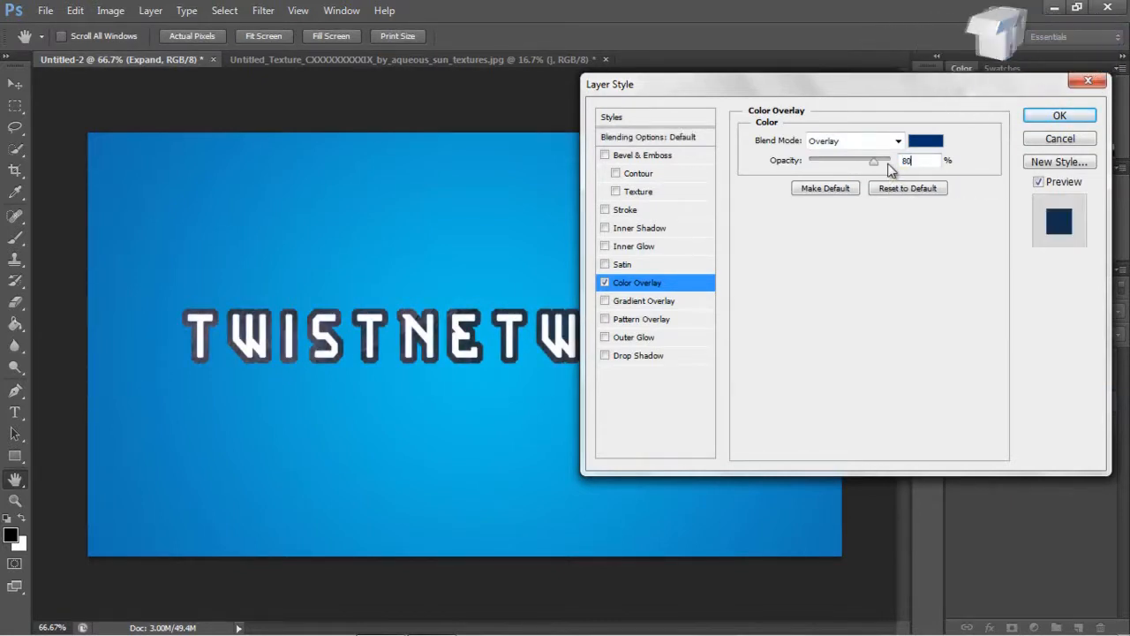
- Set the Color Overlay's colour to a brighter blue, 004aa6, and its opacity to 74%
click(925, 142)
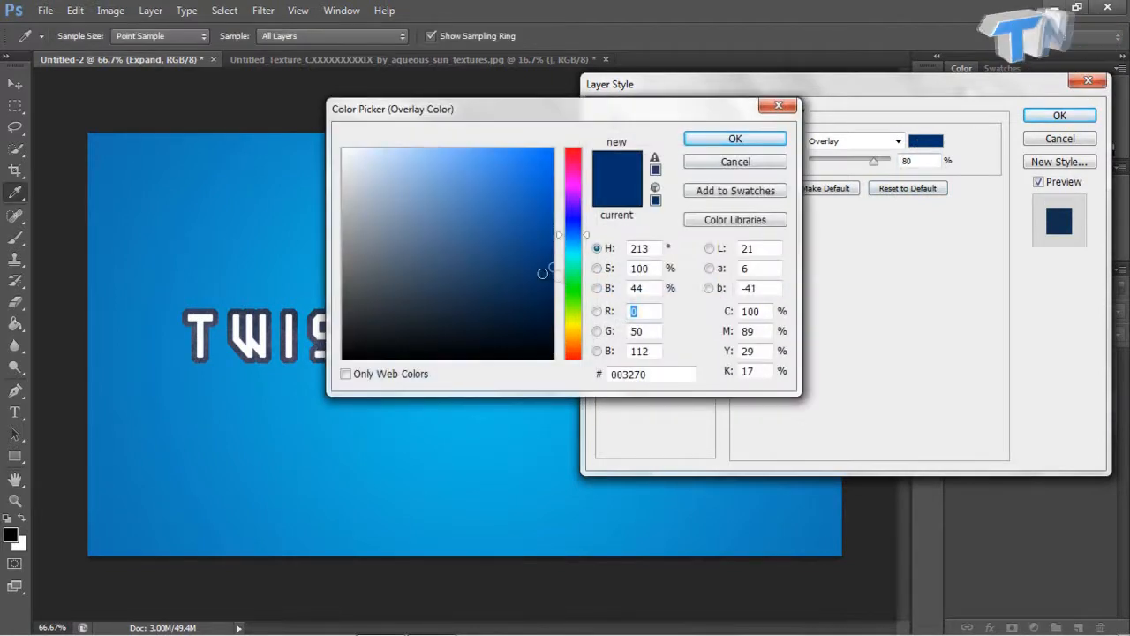
drag(542, 273, 601, 292)
drag(530, 294, 596, 221)
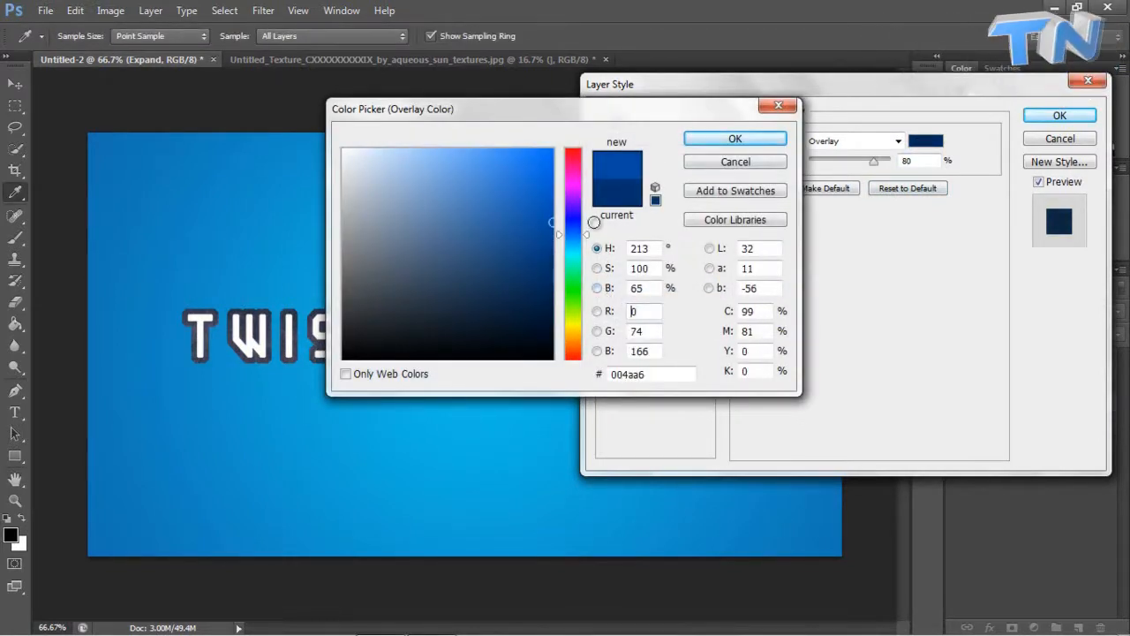
key(Return)
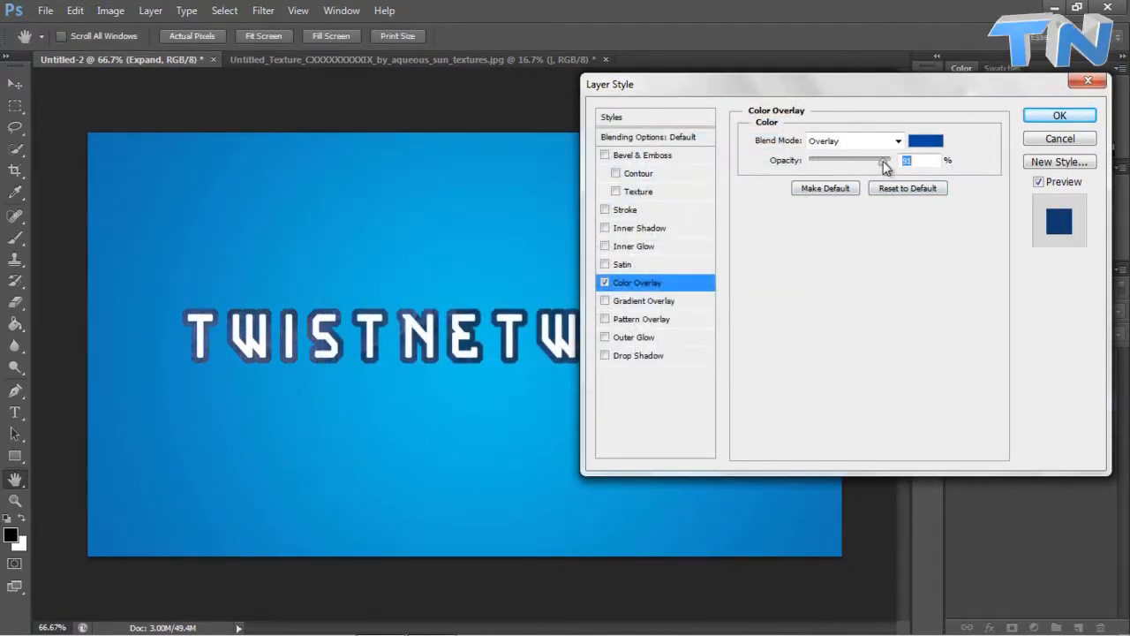
drag(886, 166, 919, 168)
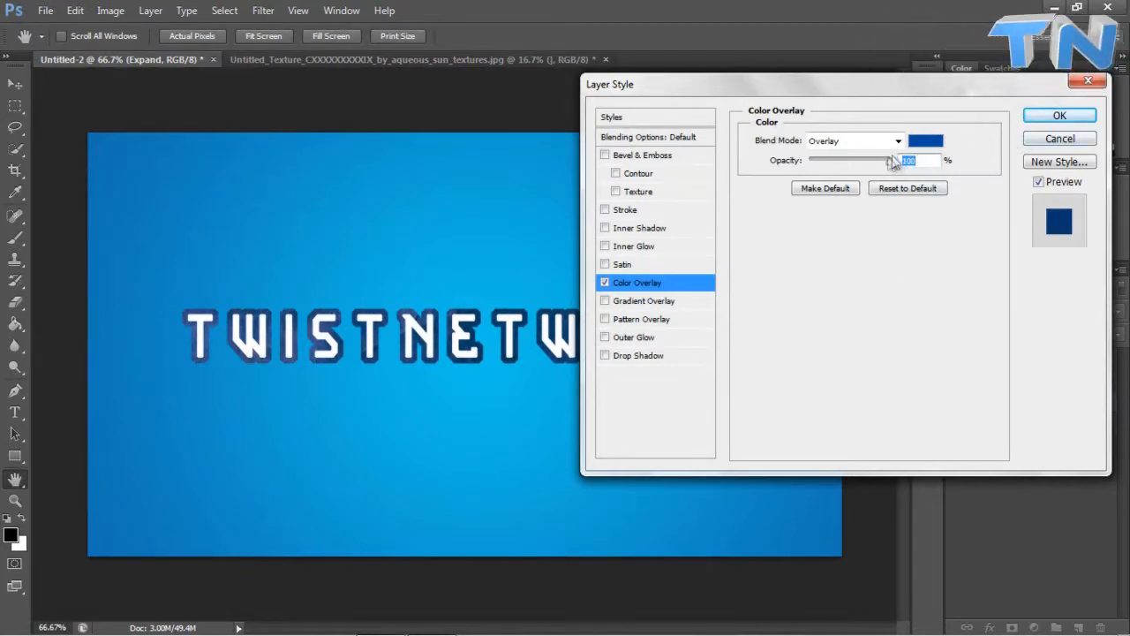
drag(876, 167, 871, 169)
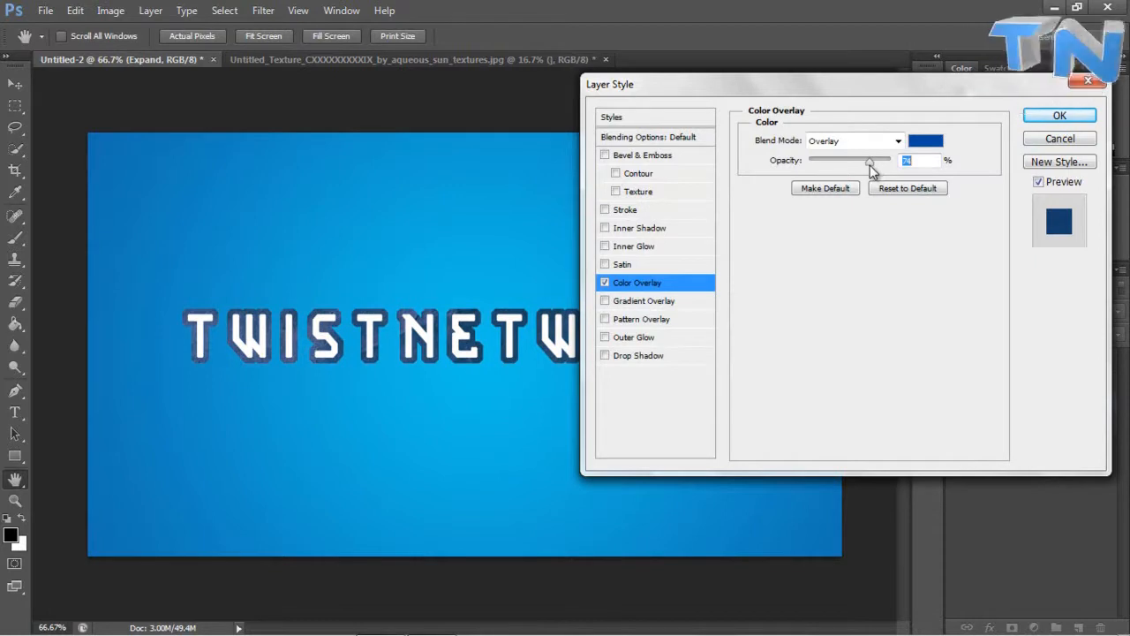
- Try other blue shades for the Color Overlay and settle on green, 079300
click(922, 148)
drag(517, 273, 631, 283)
drag(540, 277, 616, 256)
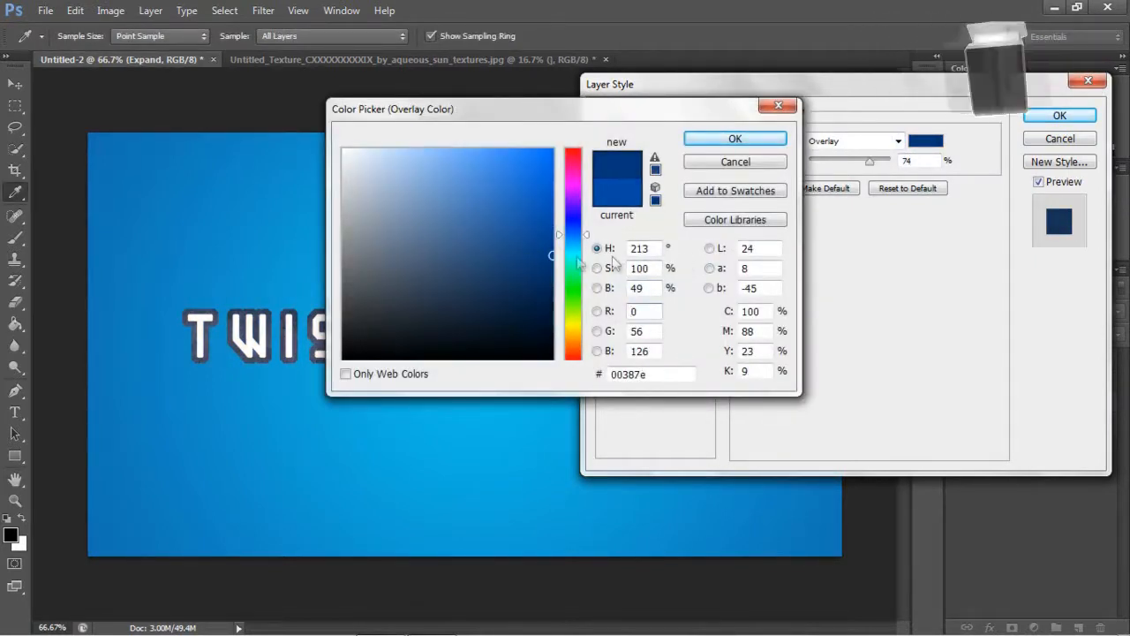
drag(547, 252, 606, 180)
drag(588, 236, 577, 245)
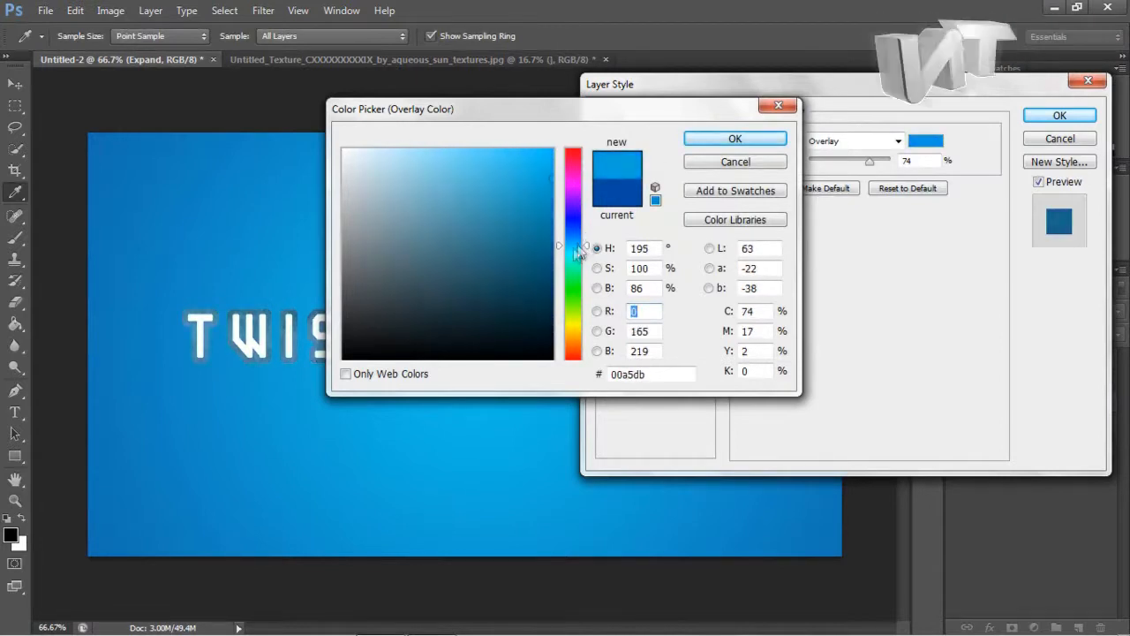
mouse_move(510, 279)
mouse_down()
mouse_move(584, 282)
mouse_move(539, 288)
mouse_move(553, 239)
mouse_move(578, 220)
mouse_move(570, 290)
mouse_up()
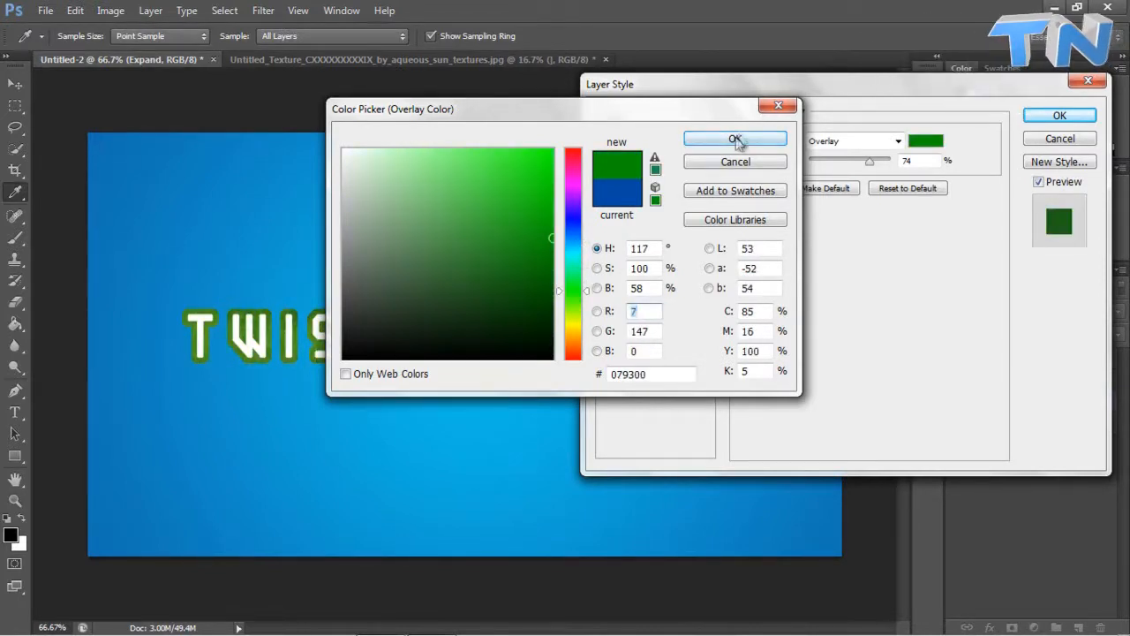
click(736, 139)
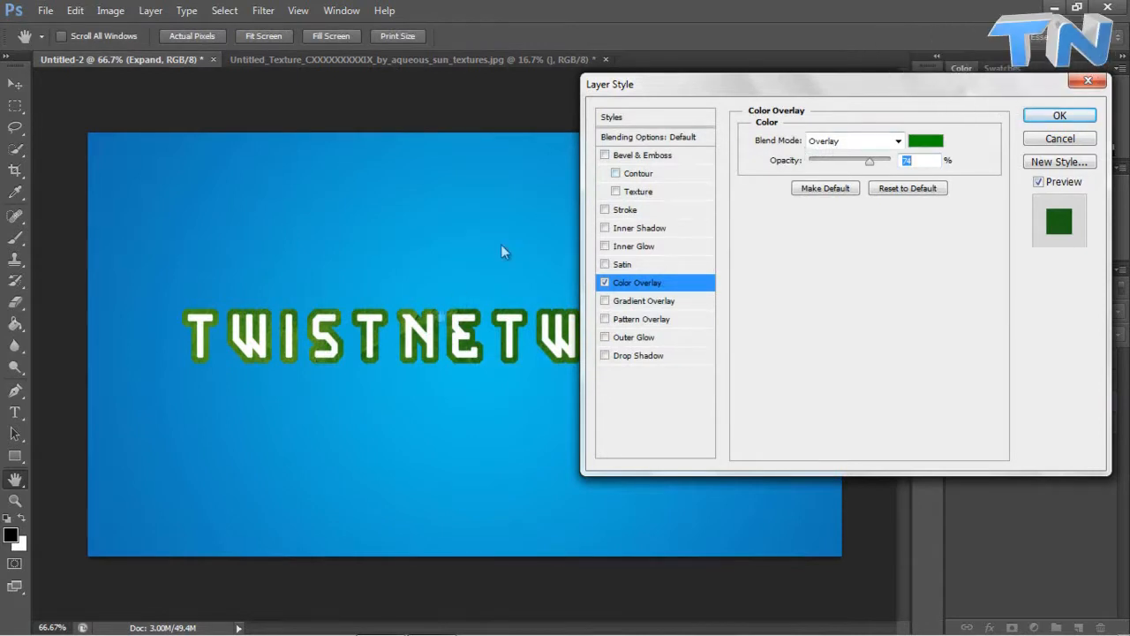
- Add a Drop Shadow to the Expand layer's style instead of an Outer Glow and slightly increase the shadow's size
drag(734, 87, 774, 90)
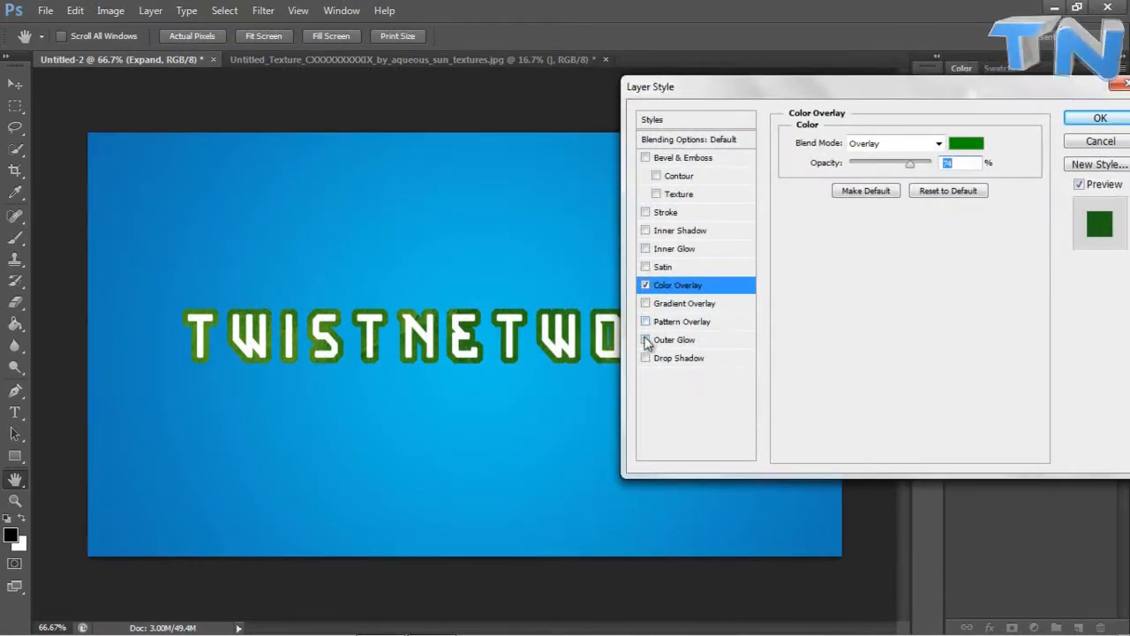
click(673, 340)
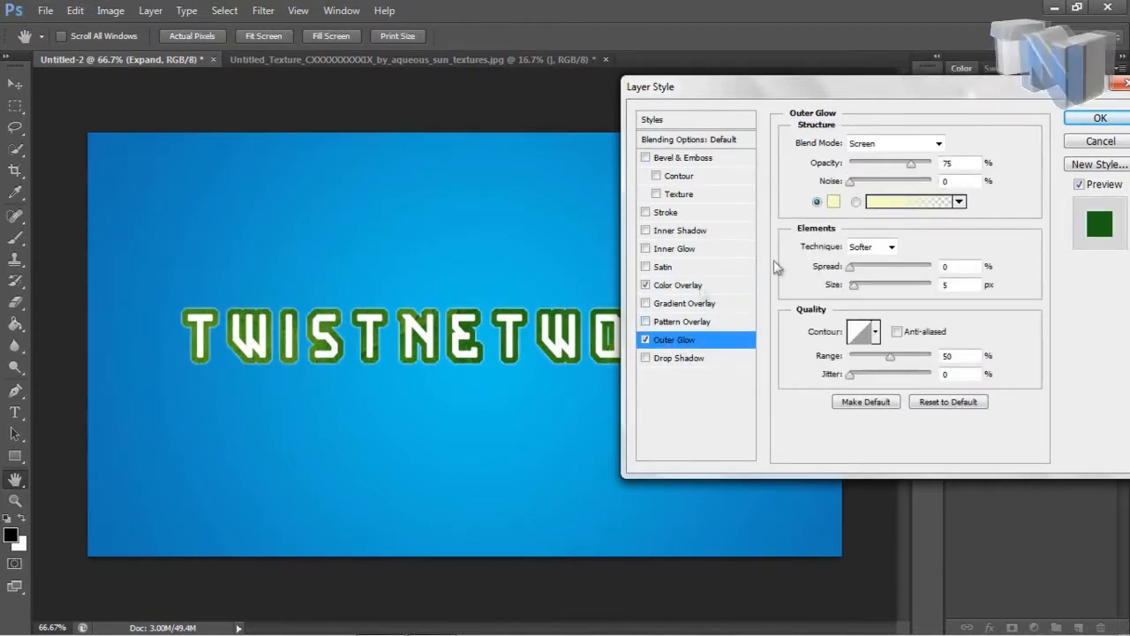
click(646, 340)
click(645, 358)
click(658, 357)
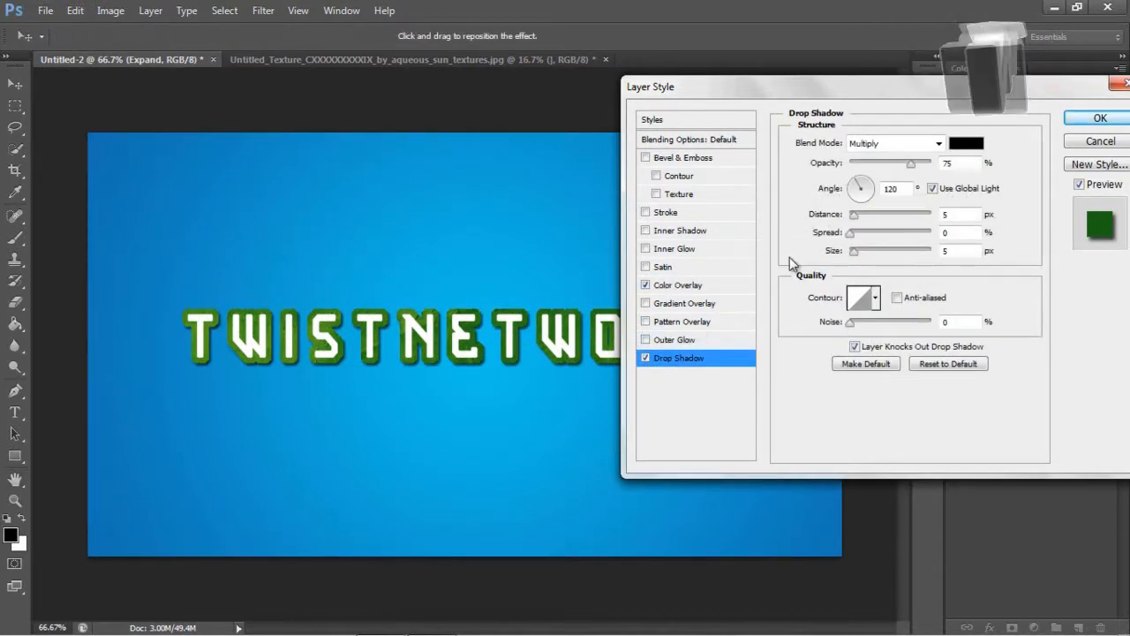
drag(855, 253, 859, 252)
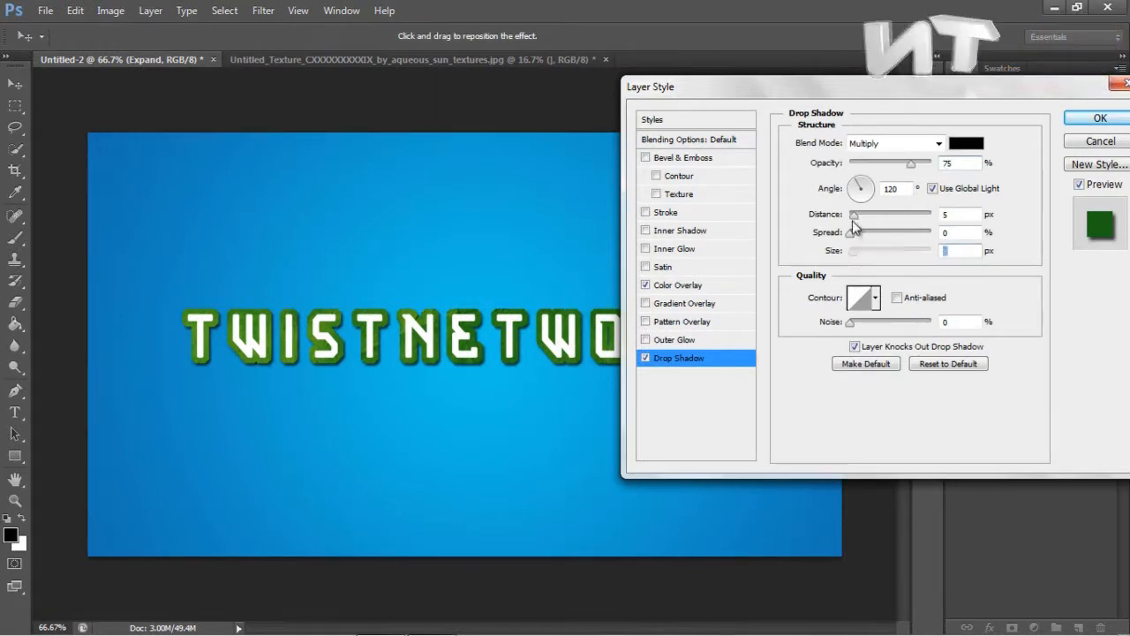
click(854, 218)
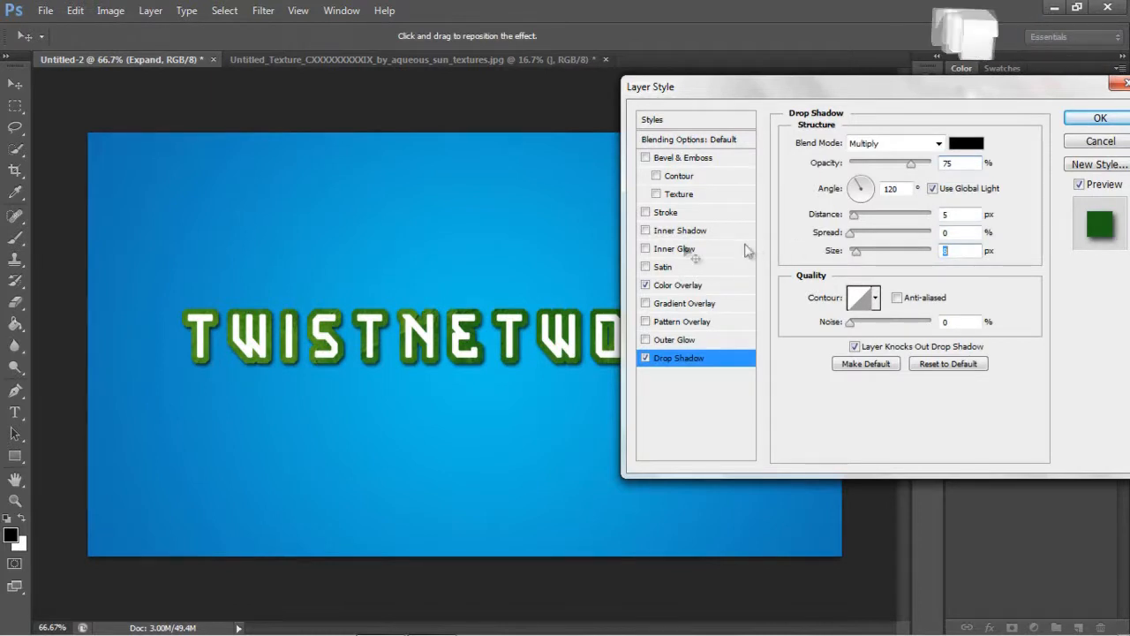
- Add a white Outer Glow to the Expand layer with the Overlay blend mode and a size of 46 px
click(645, 339)
click(893, 143)
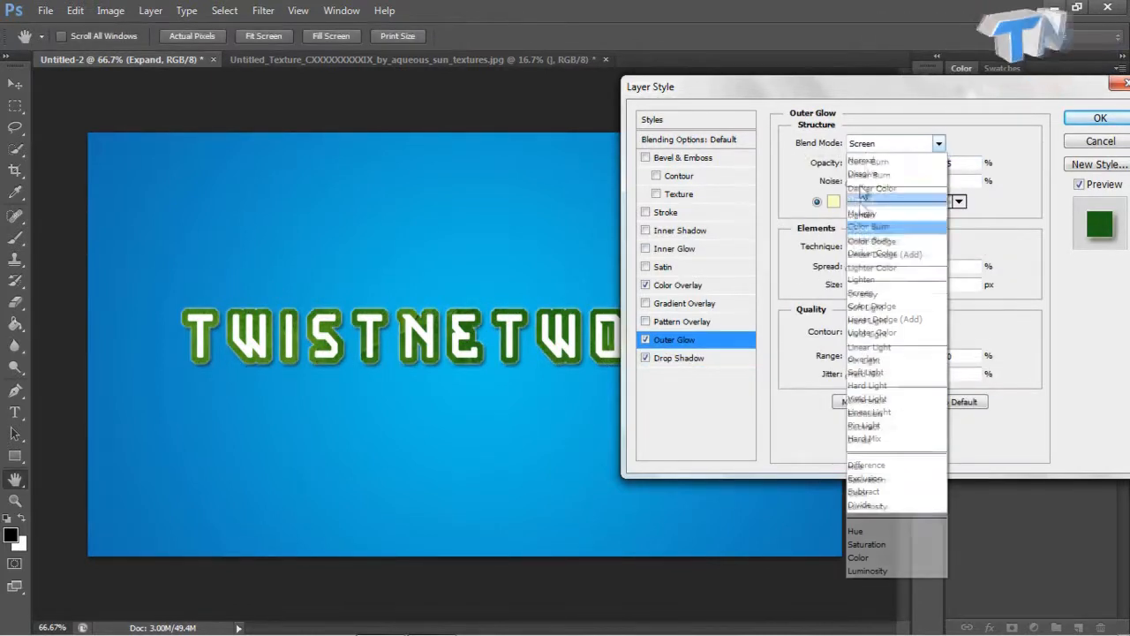
click(883, 354)
click(834, 203)
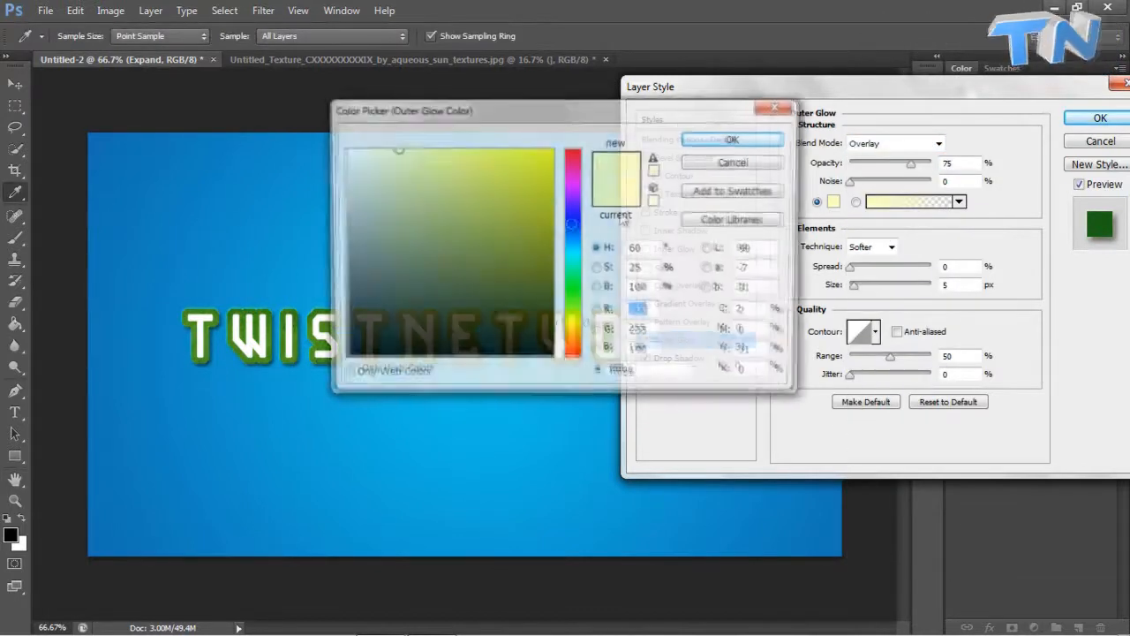
click(350, 153)
click(735, 142)
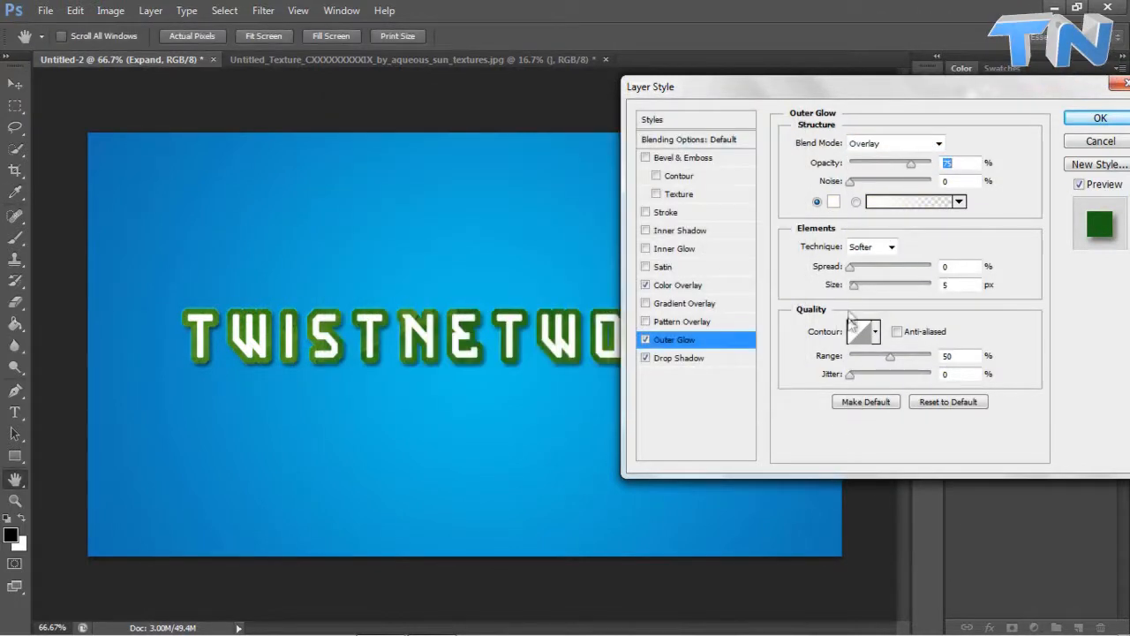
drag(861, 294, 872, 294)
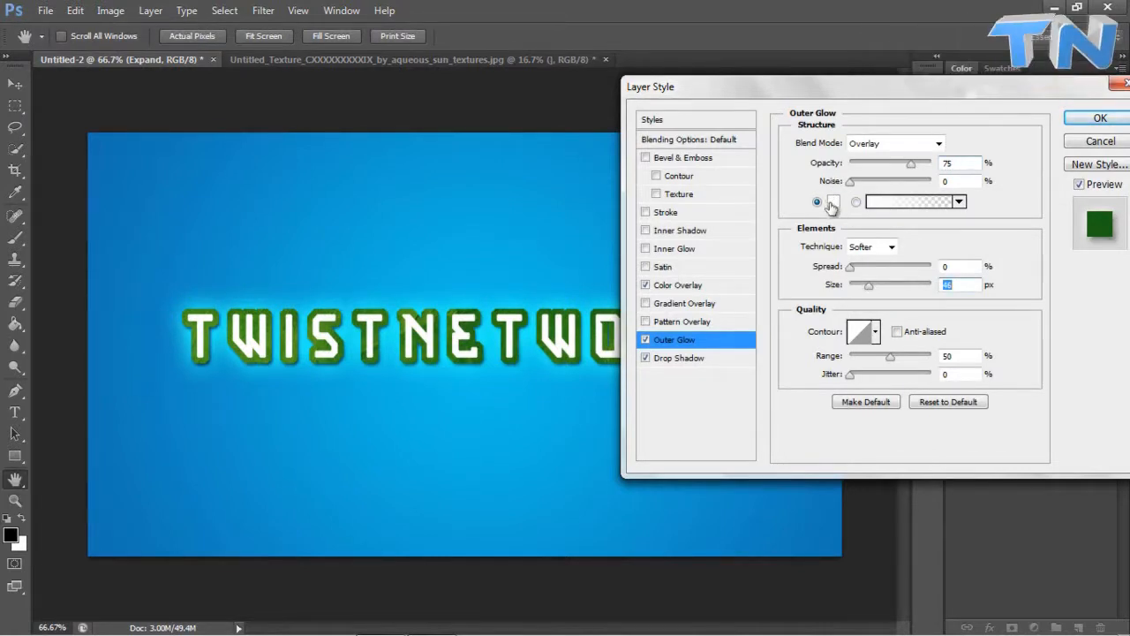
- Change the Outer Glow's blend mode to Normal and its colour to black, 000000
click(895, 143)
click(870, 146)
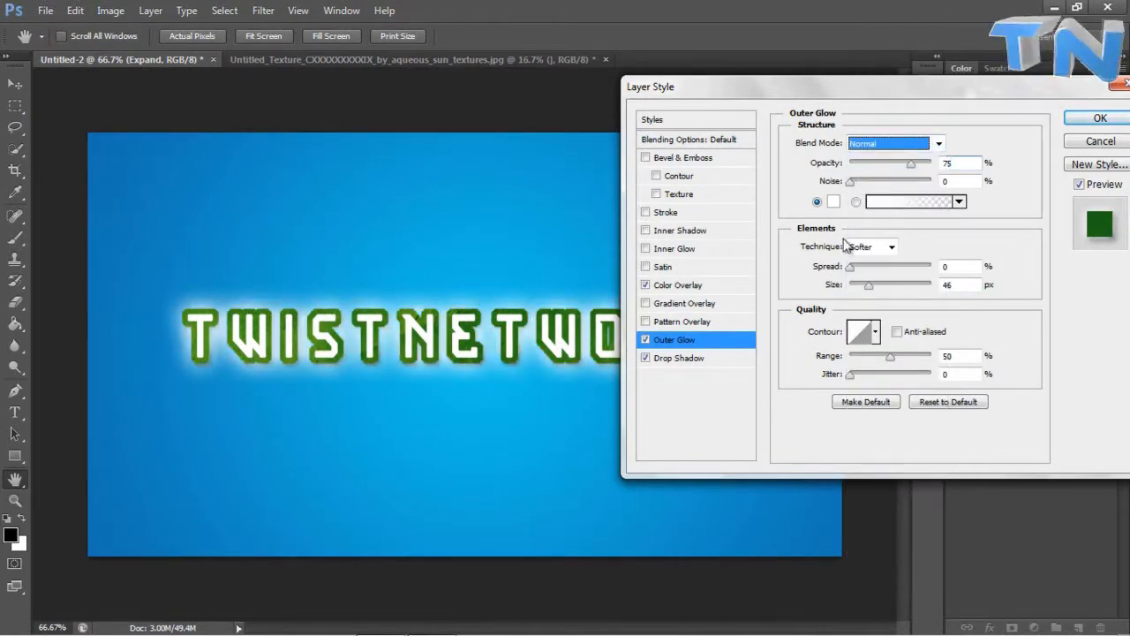
click(834, 202)
click(345, 357)
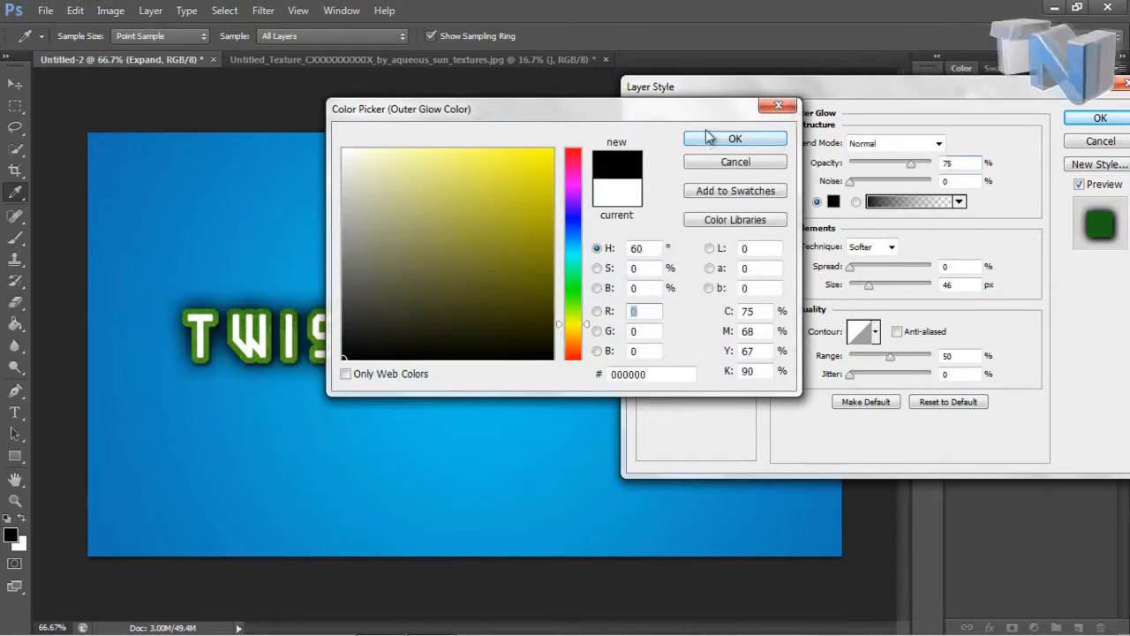
click(765, 147)
- Try the Overlay blend mode on the black Outer Glow, and return it to Normal
click(894, 144)
click(867, 341)
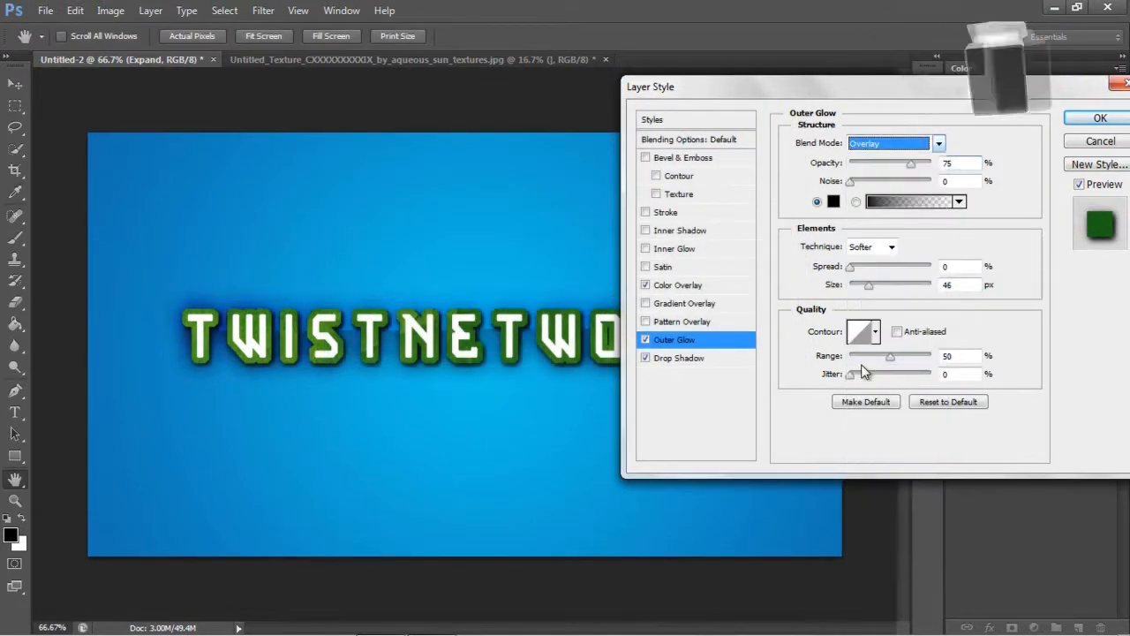
click(895, 144)
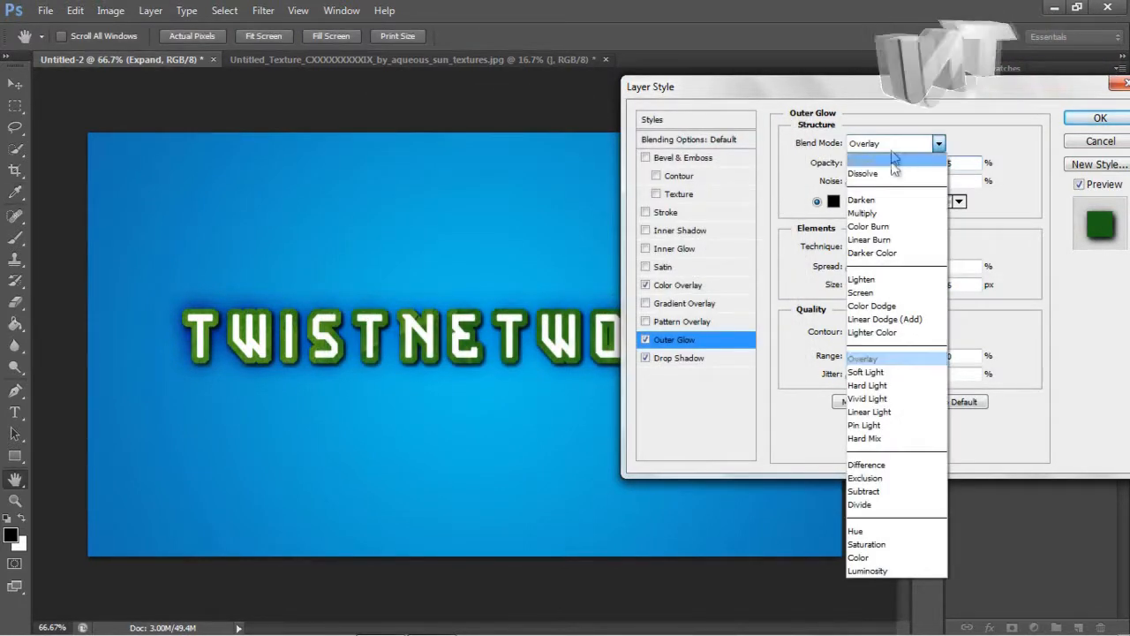
click(870, 147)
- Set the Outer Glow's range to 100%, reduce its size, and apply the layer style
drag(870, 284, 869, 291)
drag(899, 356, 1022, 361)
drag(868, 289, 868, 291)
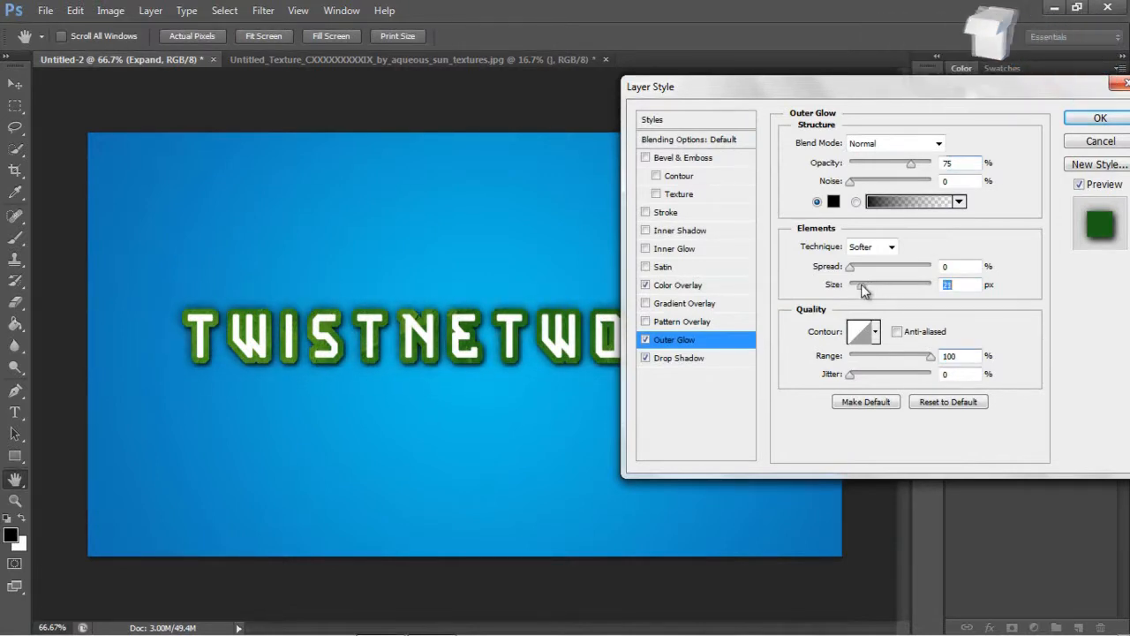
drag(859, 269, 858, 291)
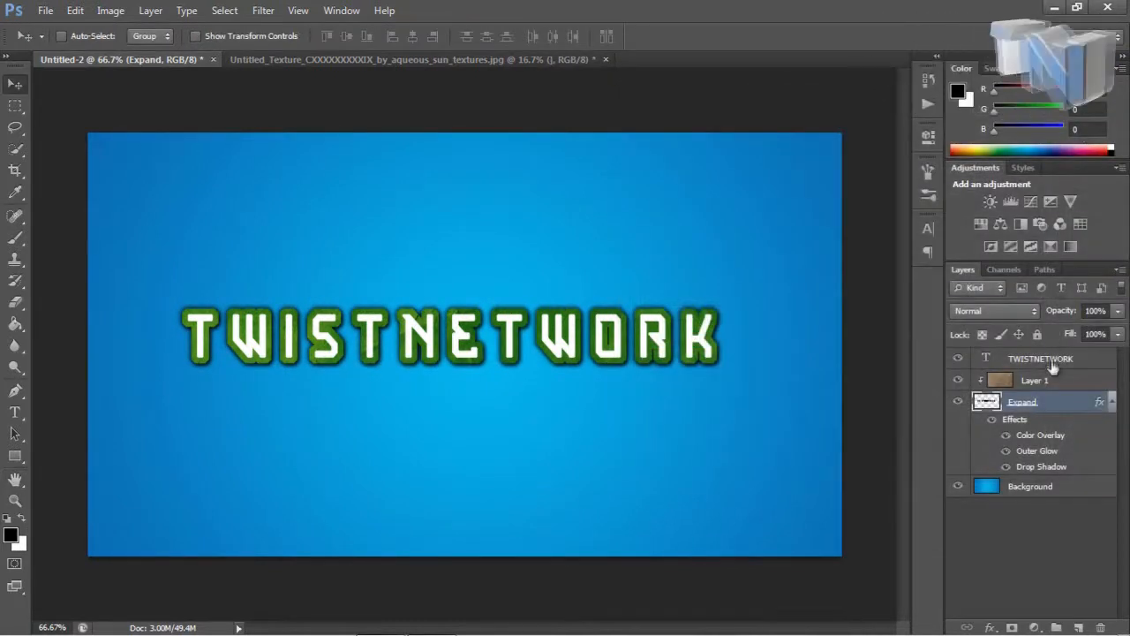
- Set the opacity of the clipped texture layer, Layer 1, to 95% and collapse the Expand layer's effects list
click(1049, 381)
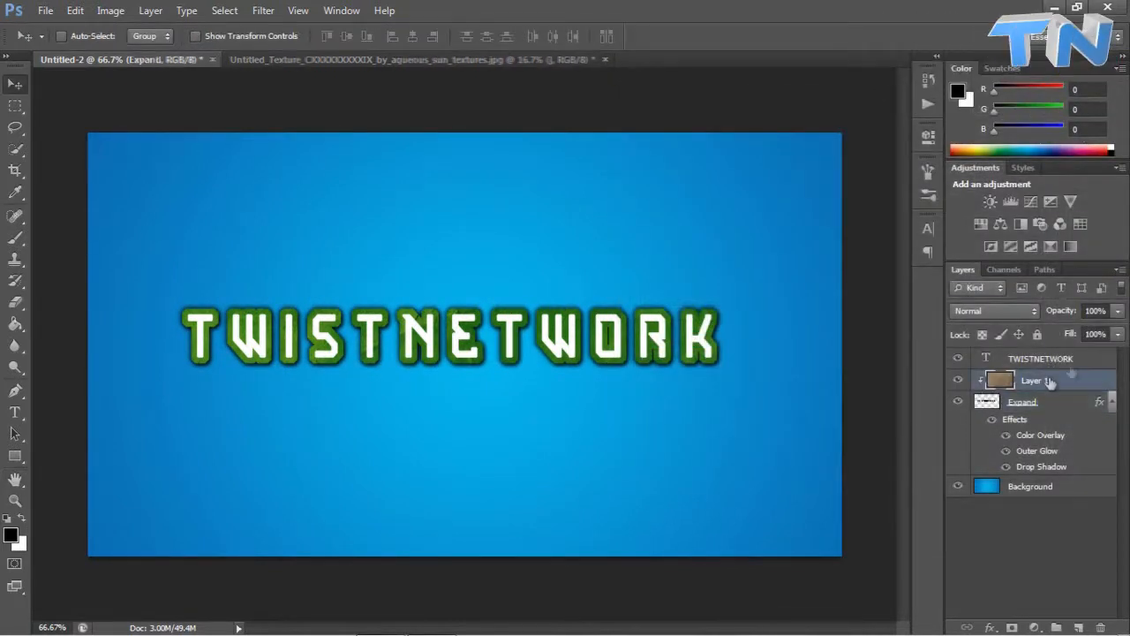
click(1093, 311)
text(1)
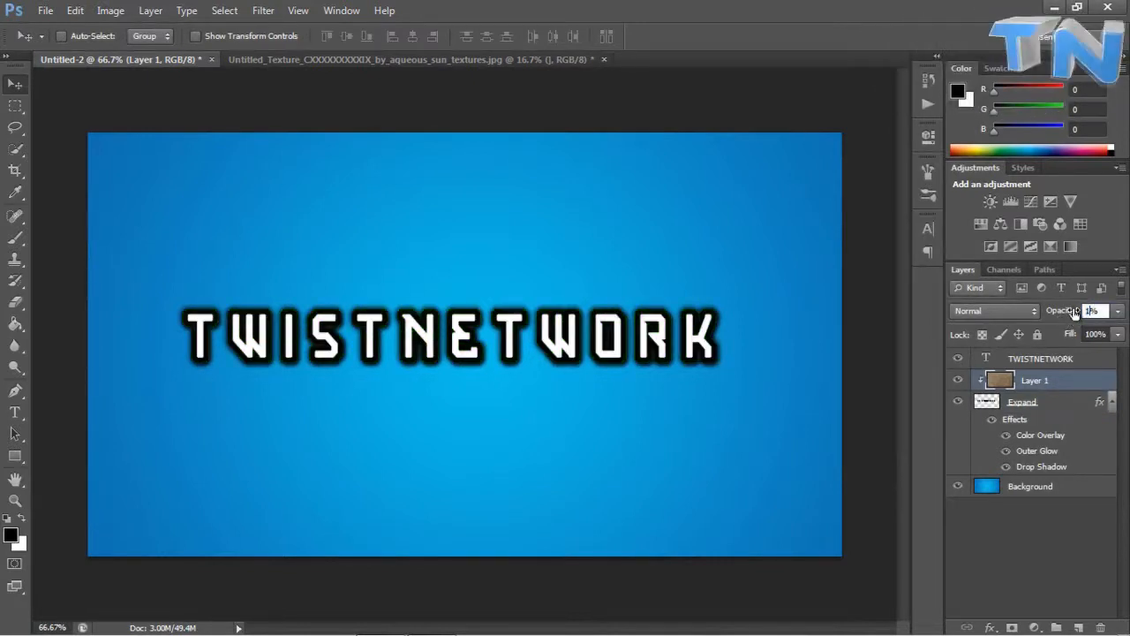
text(5)
key(Return)
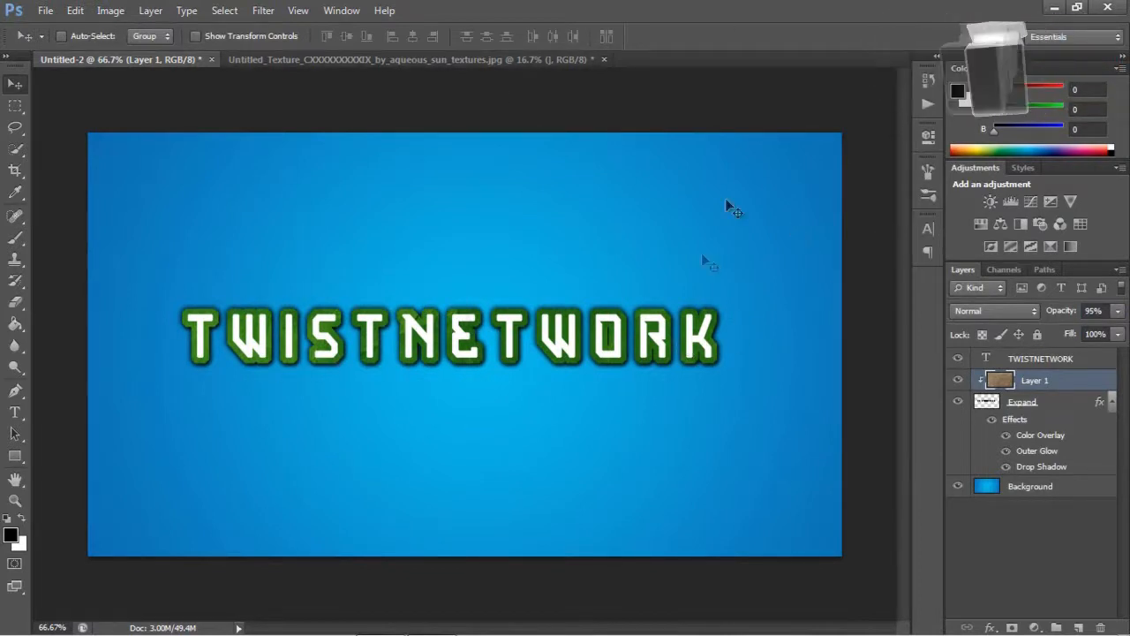
click(1112, 403)
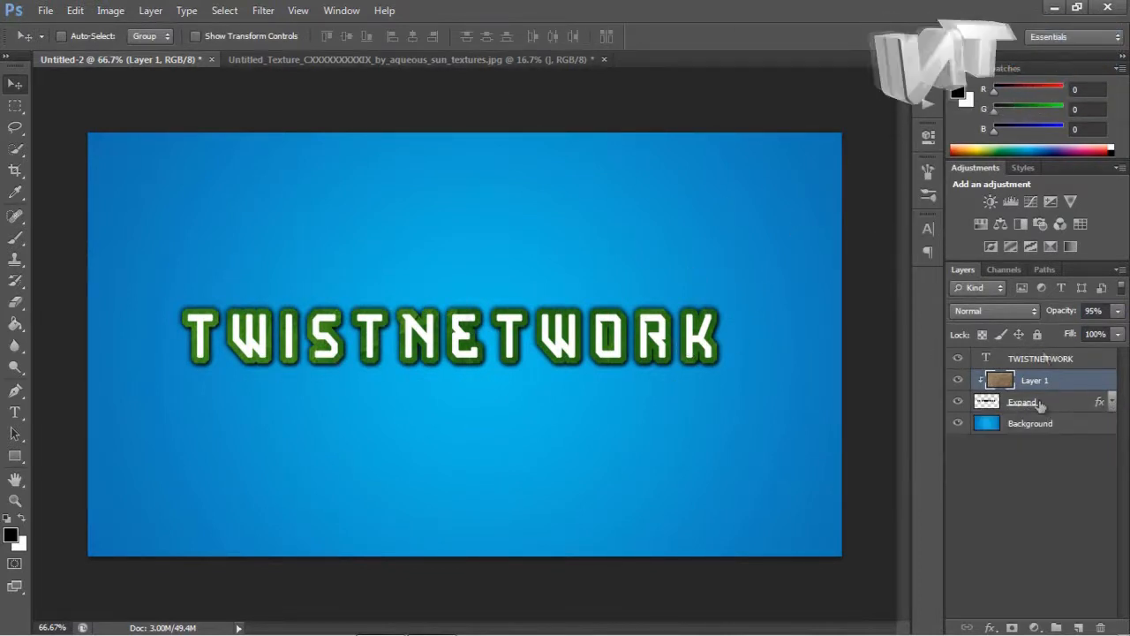
click(1099, 362)
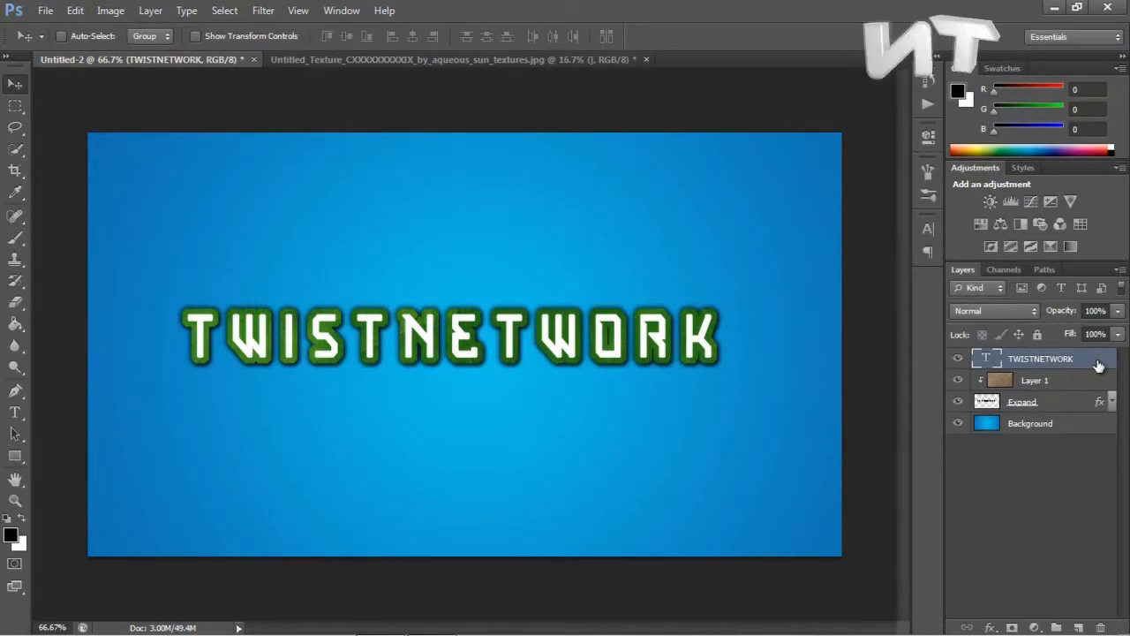
double_click(1098, 362)
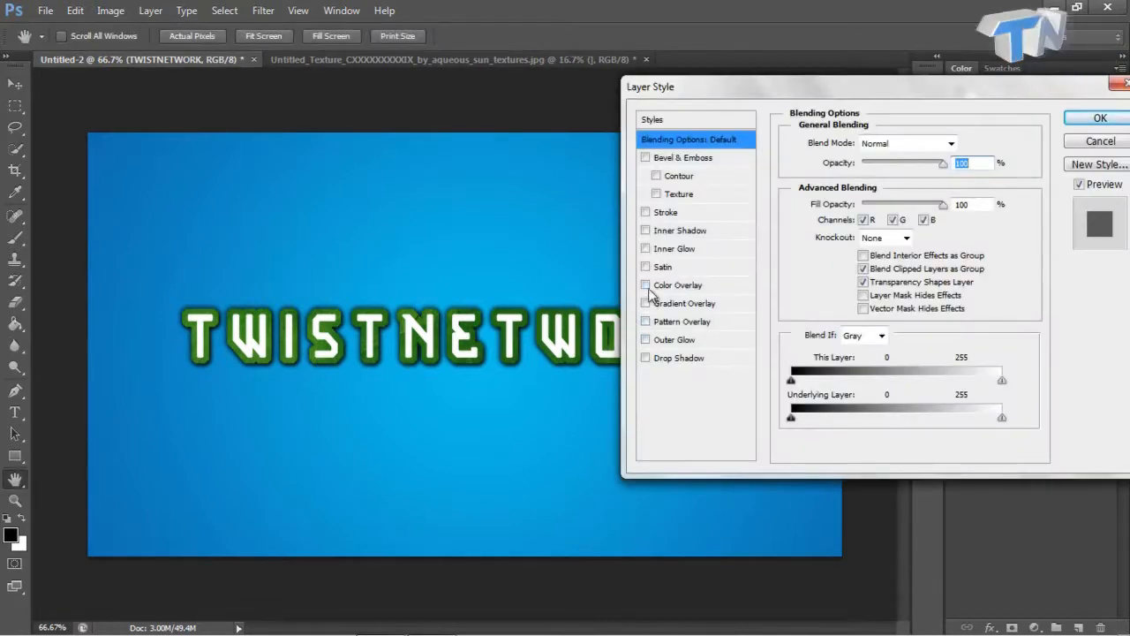
click(1096, 119)
key(v)
- Duplicate the Layer 1 texture, place the copy above the TWISTNETWORK text layer and clip it to the text
click(1022, 380)
key(ctrl+j)
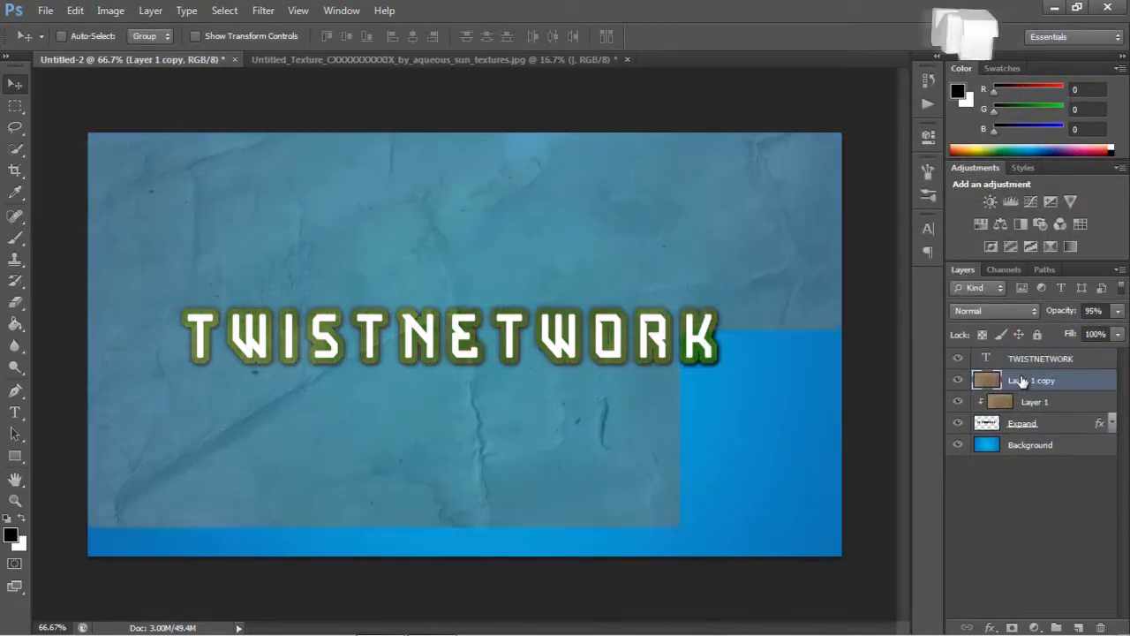
drag(1052, 380, 1044, 351)
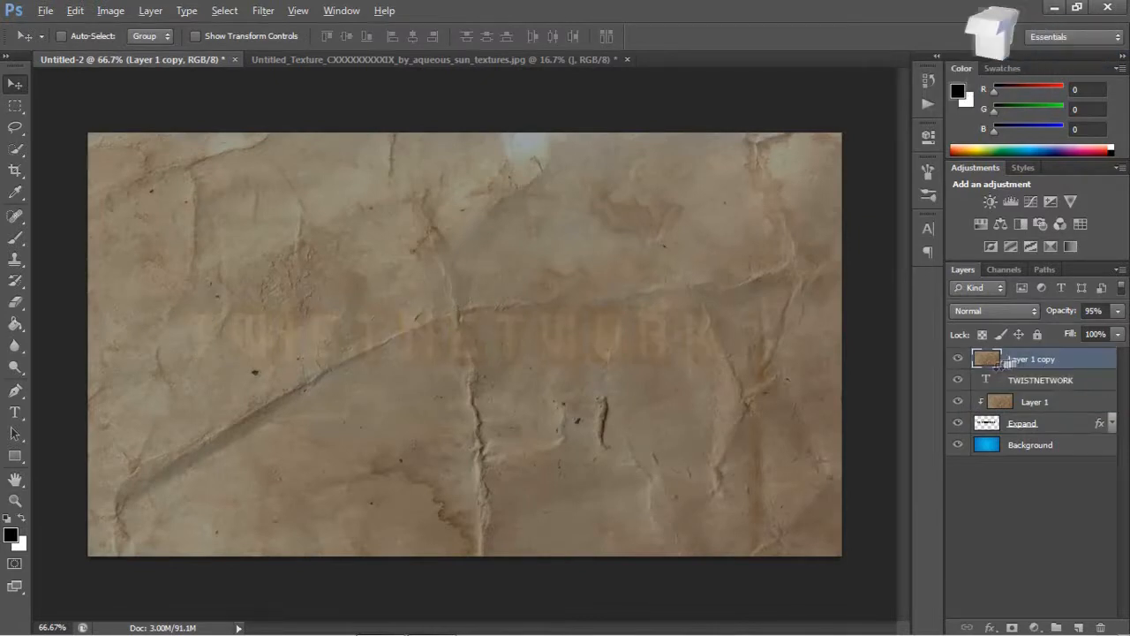
alt+click(1002, 371)
- Reposition the clipped texture copy over the TWISTNETWORK letters
drag(234, 339, 194, 212)
key(ctrl+t)
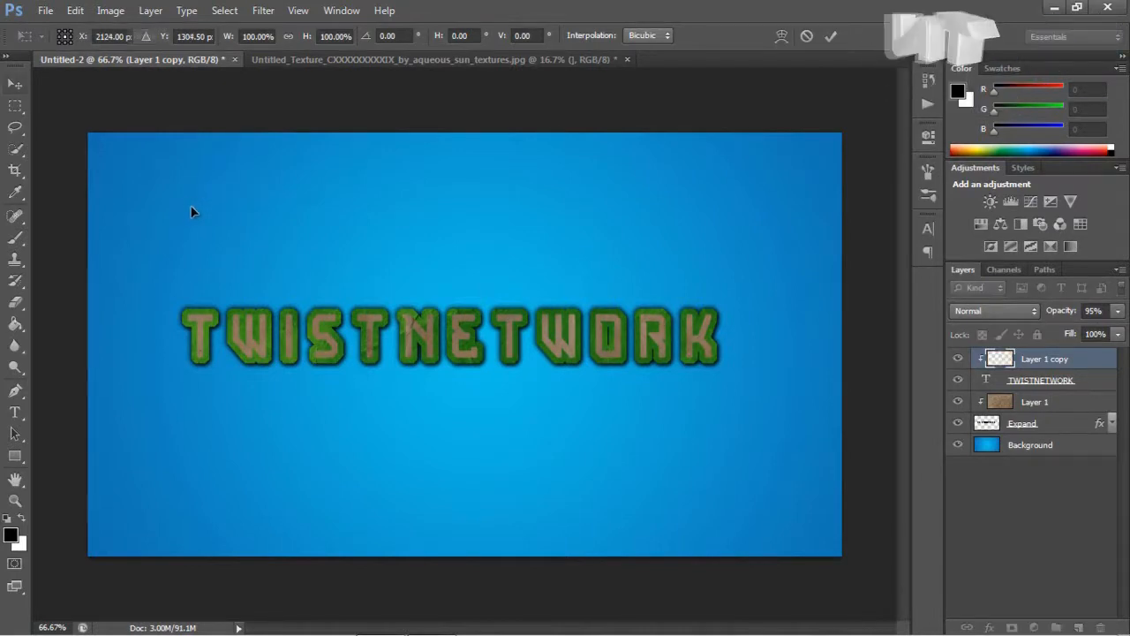
double_click(474, 351)
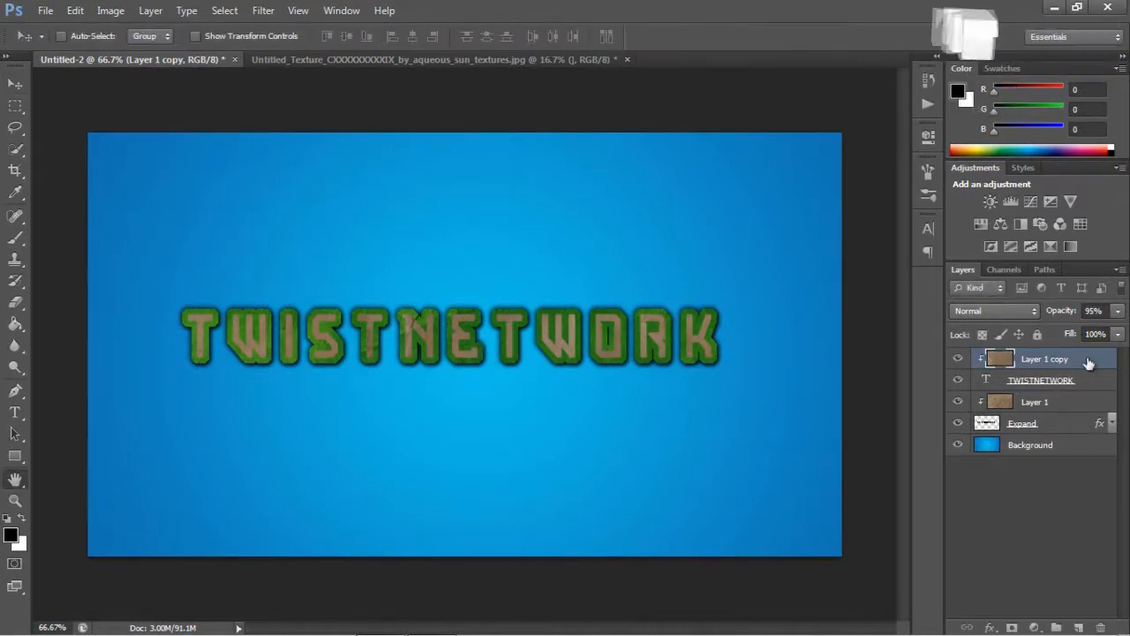
- Add a bright green Color Overlay, 18ff00, to the TWISTNETWORK text layer
double_click(1088, 363)
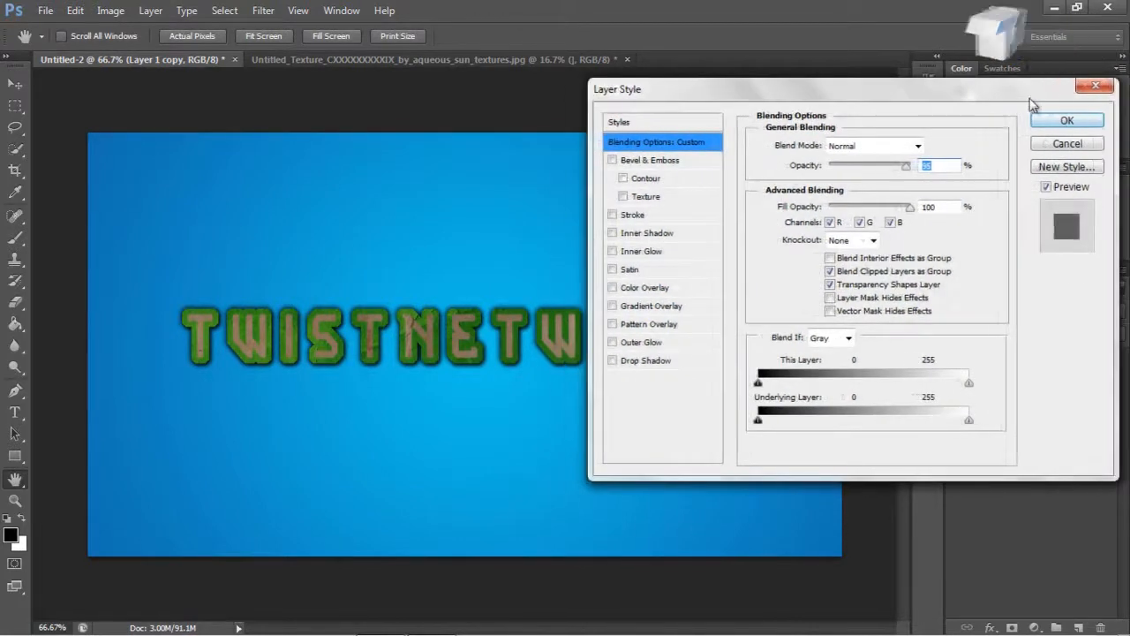
click(1065, 121)
double_click(1071, 380)
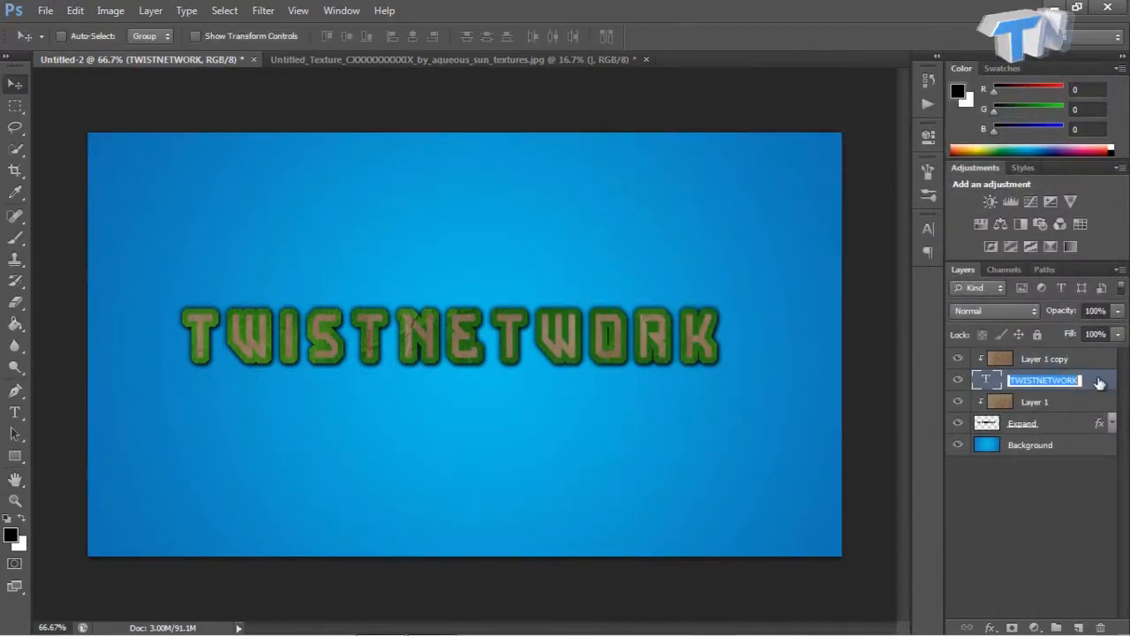
double_click(1099, 382)
click(613, 285)
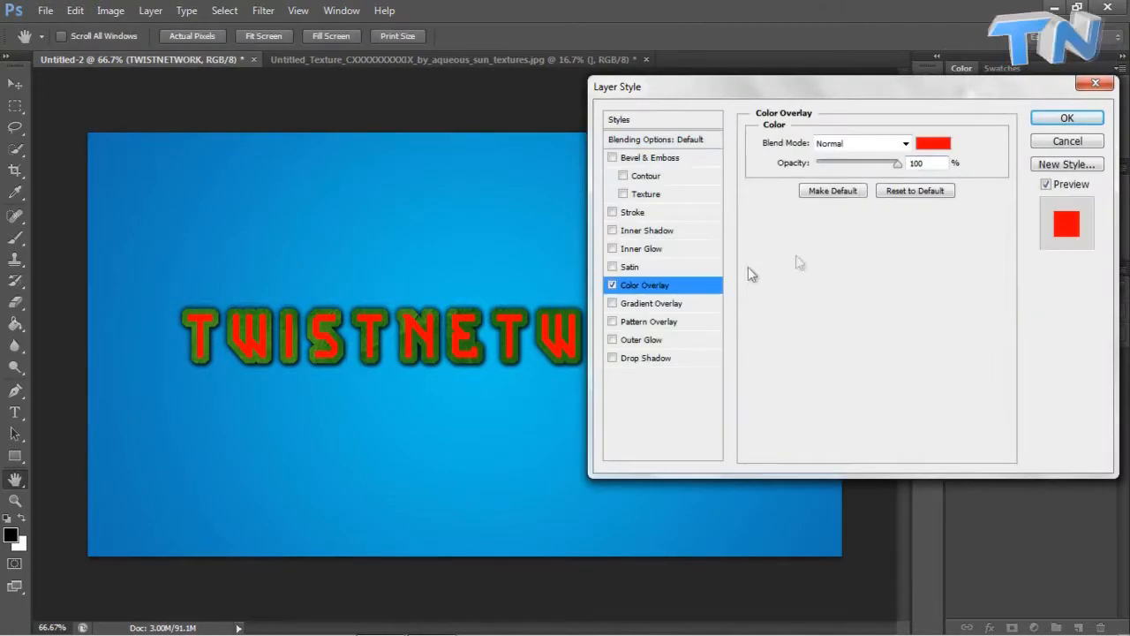
click(928, 144)
click(572, 293)
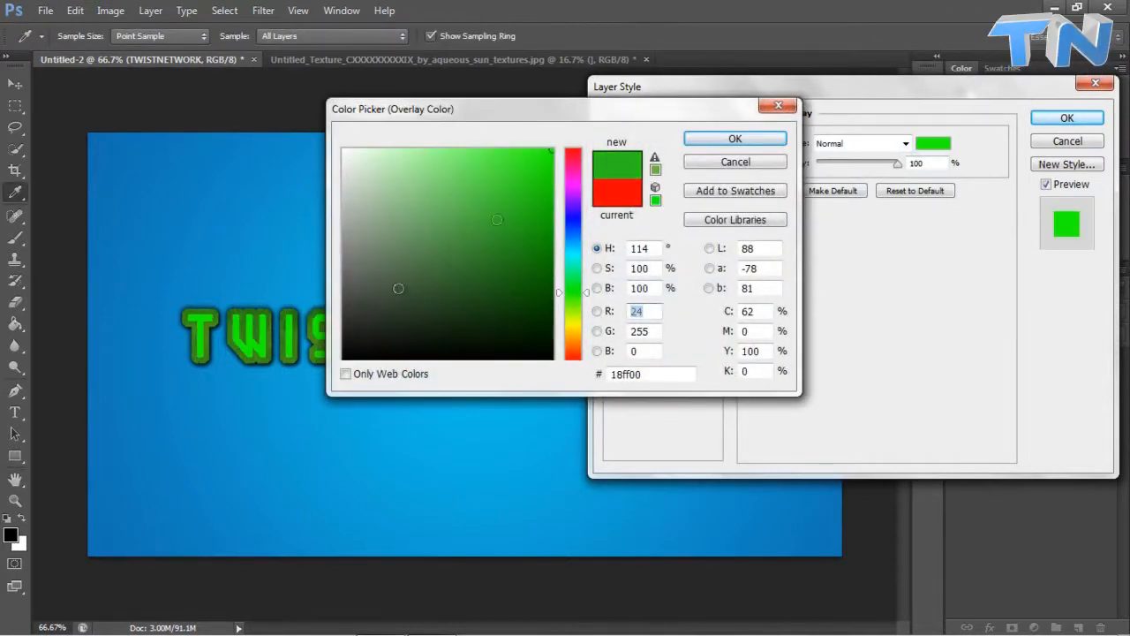
click(735, 139)
- Set the text's Color Overlay to the Overlay blend mode and its colour to a darker green, 14d800
click(862, 143)
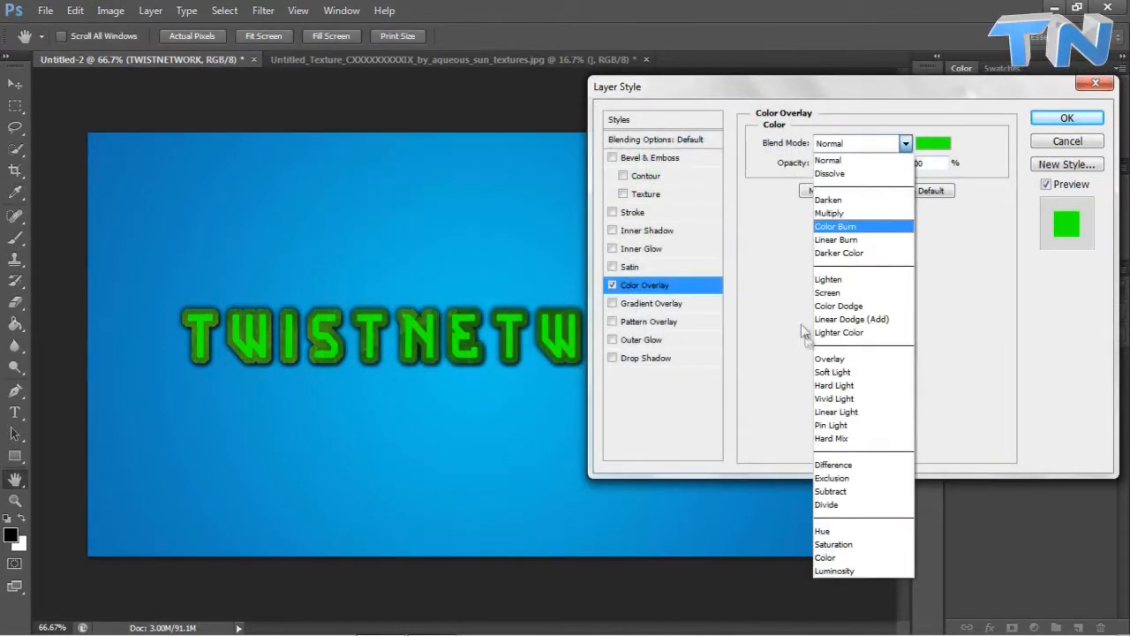
click(855, 358)
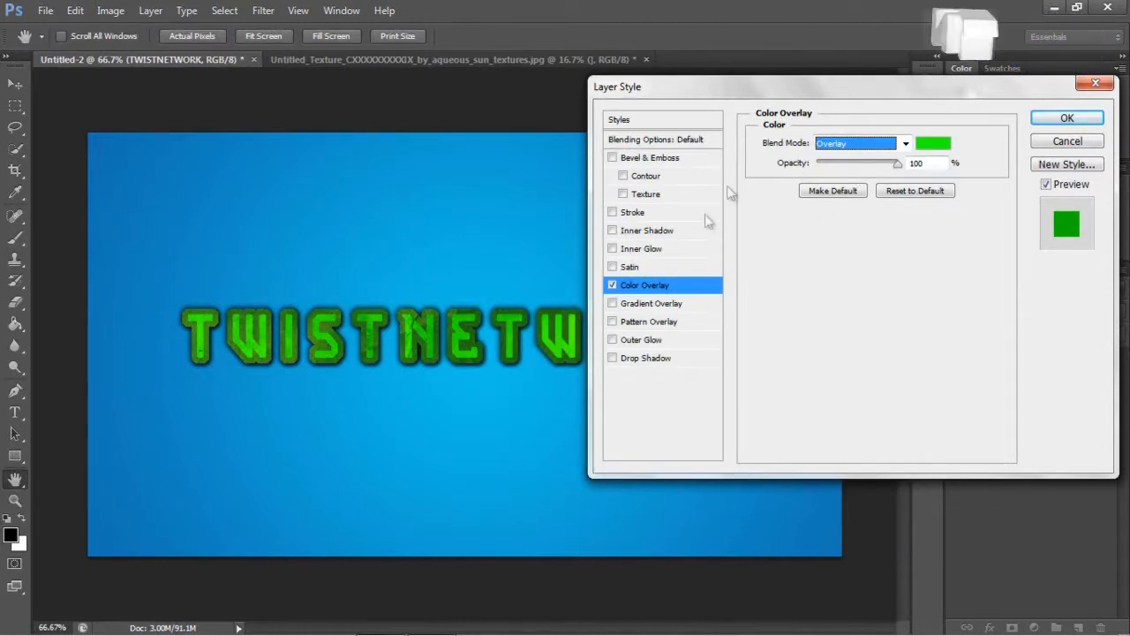
click(934, 143)
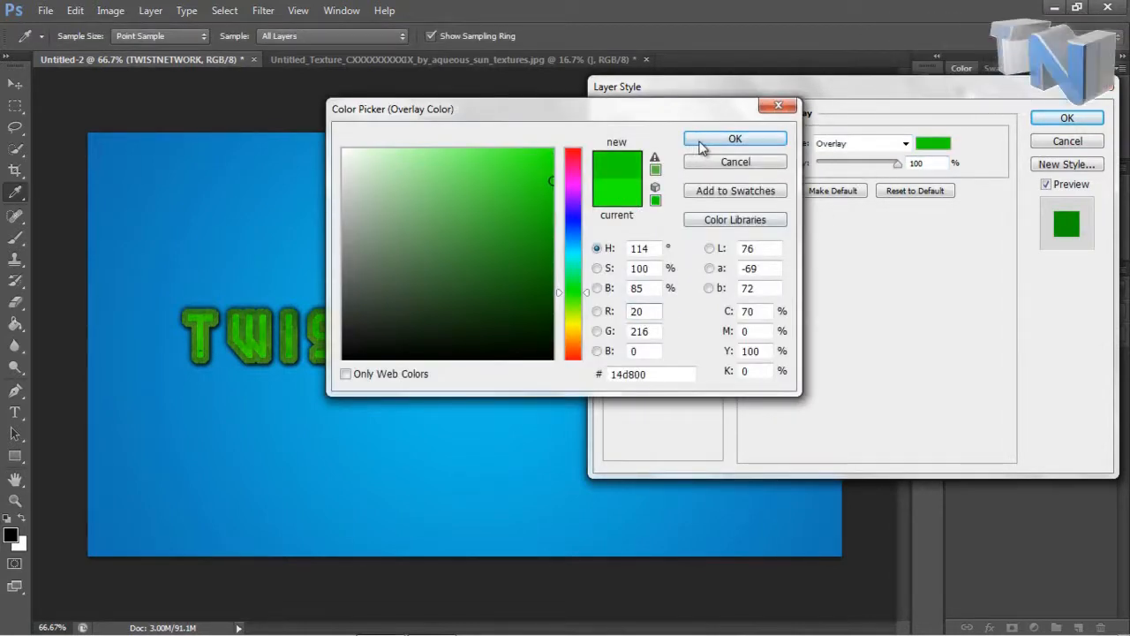
click(706, 140)
- Add a white Inner Glow, ffffff, to the text with the Overlay blend mode and a size of 8 px
click(613, 248)
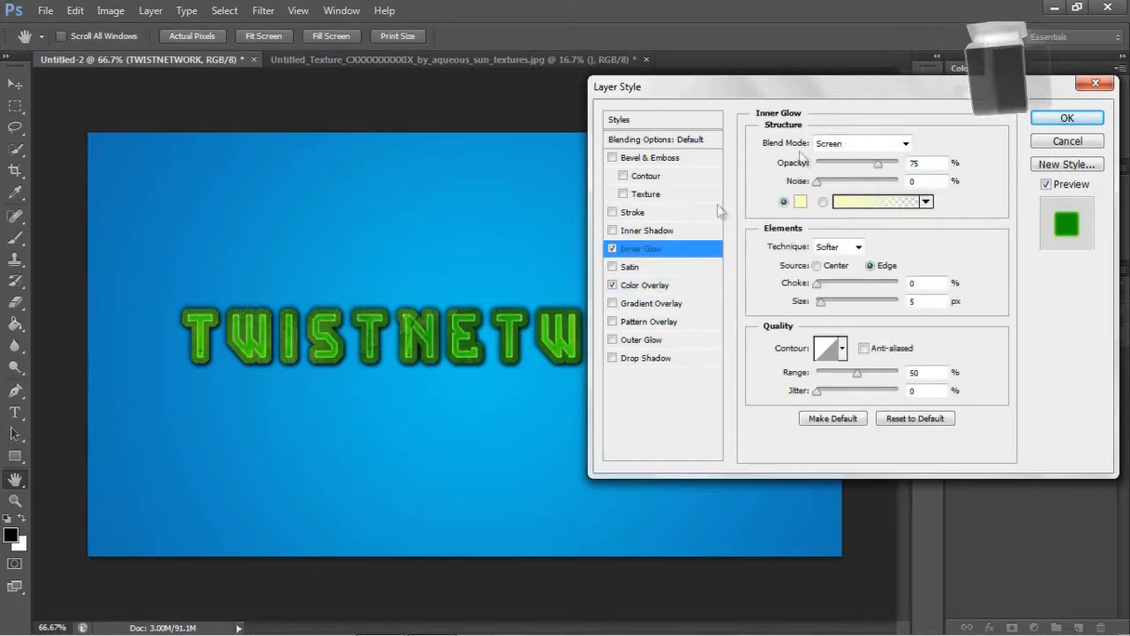
click(857, 143)
click(858, 354)
click(800, 203)
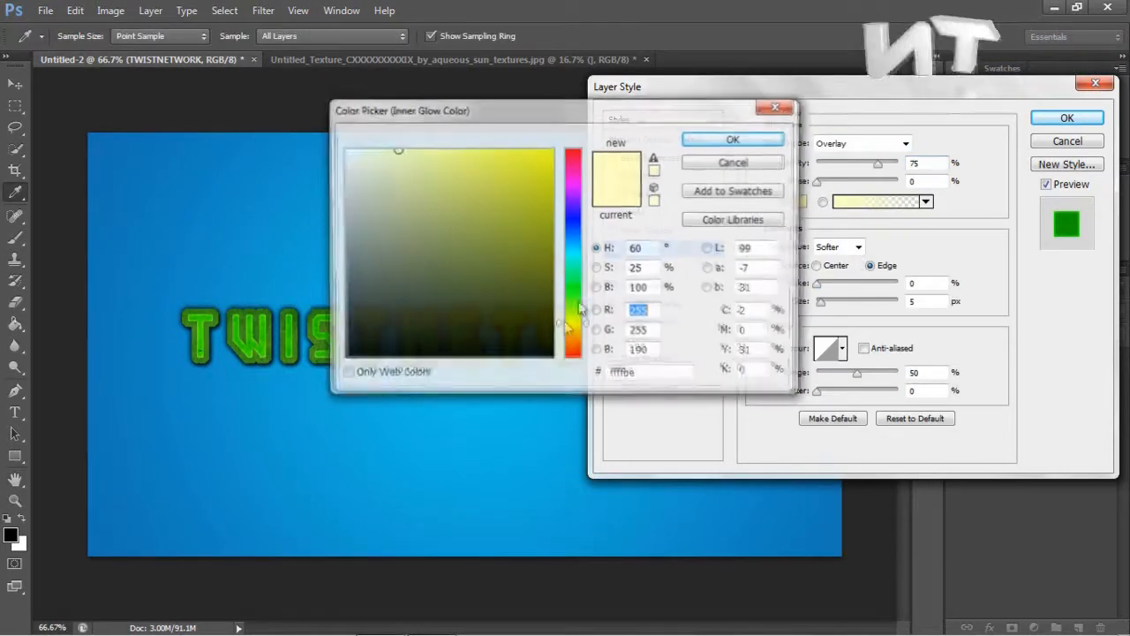
drag(564, 320, 575, 291)
drag(396, 150, 344, 149)
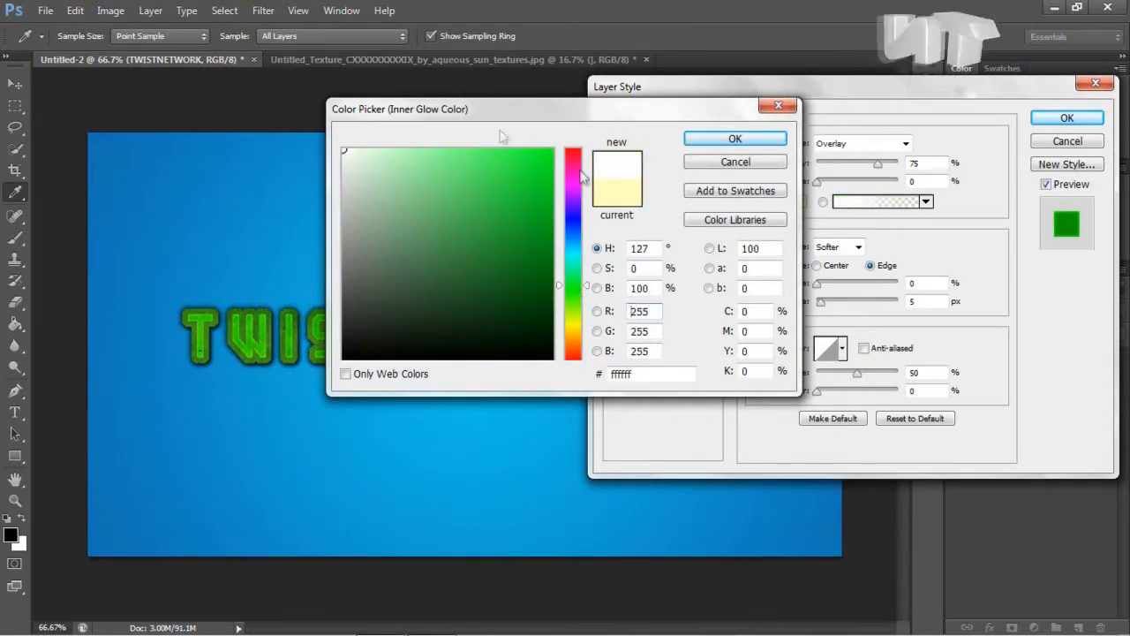
click(736, 139)
click(822, 303)
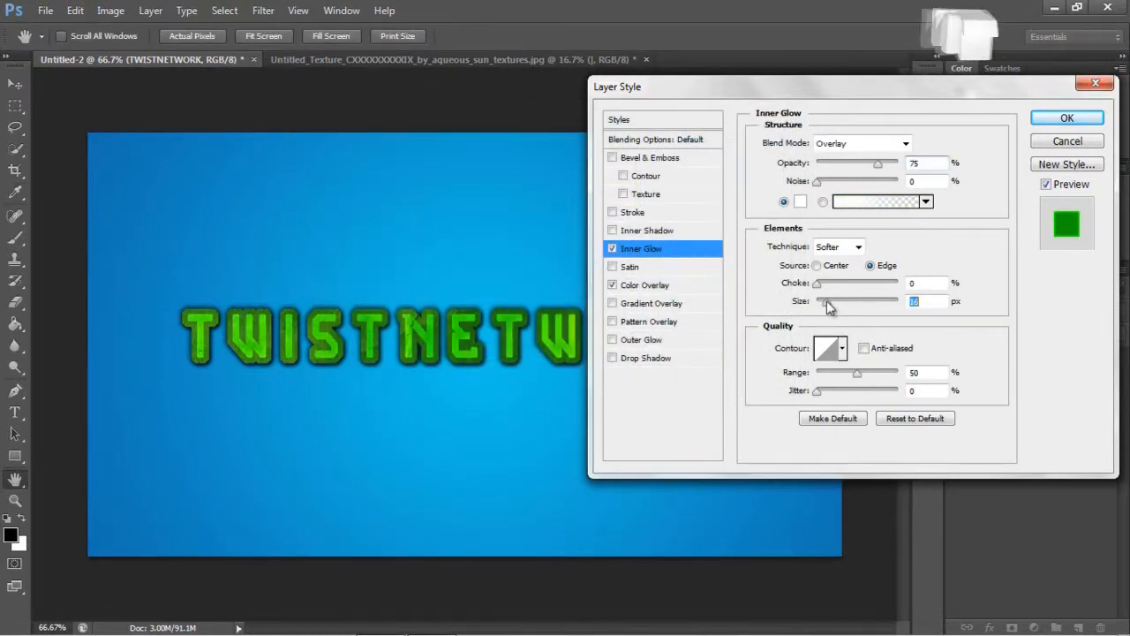
- Compare the lettering with and without the Inner Glow, and try a default Drop Shadow on it
click(612, 249)
click(612, 248)
click(612, 285)
click(612, 358)
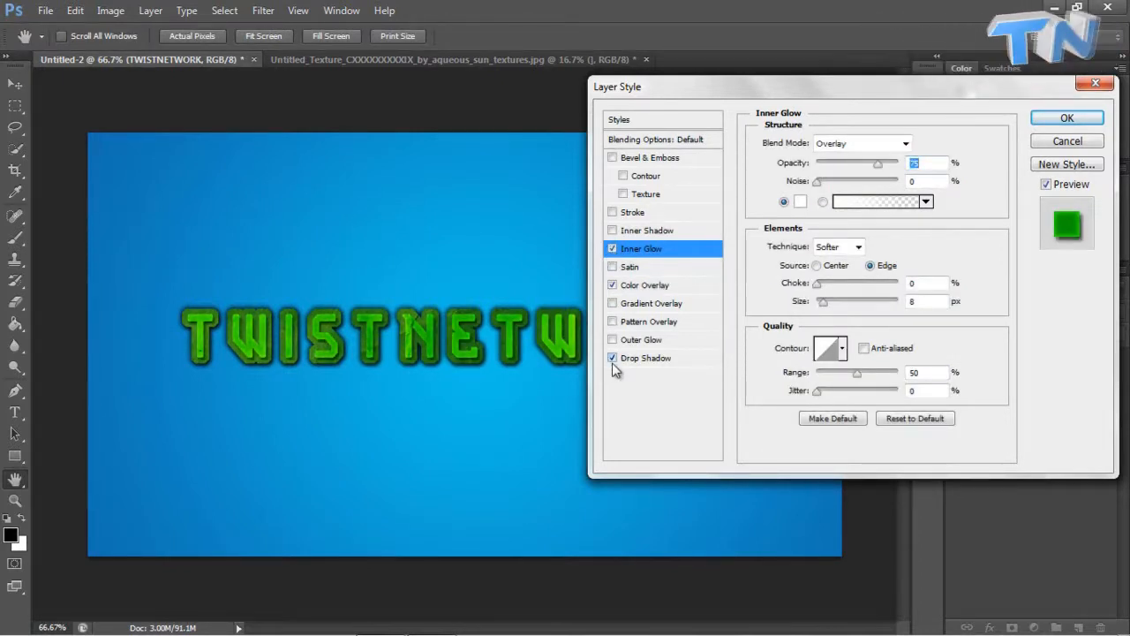
click(612, 358)
- Try a black Outer Glow on the text with the Normal blend mode and a size of 18 px
click(612, 340)
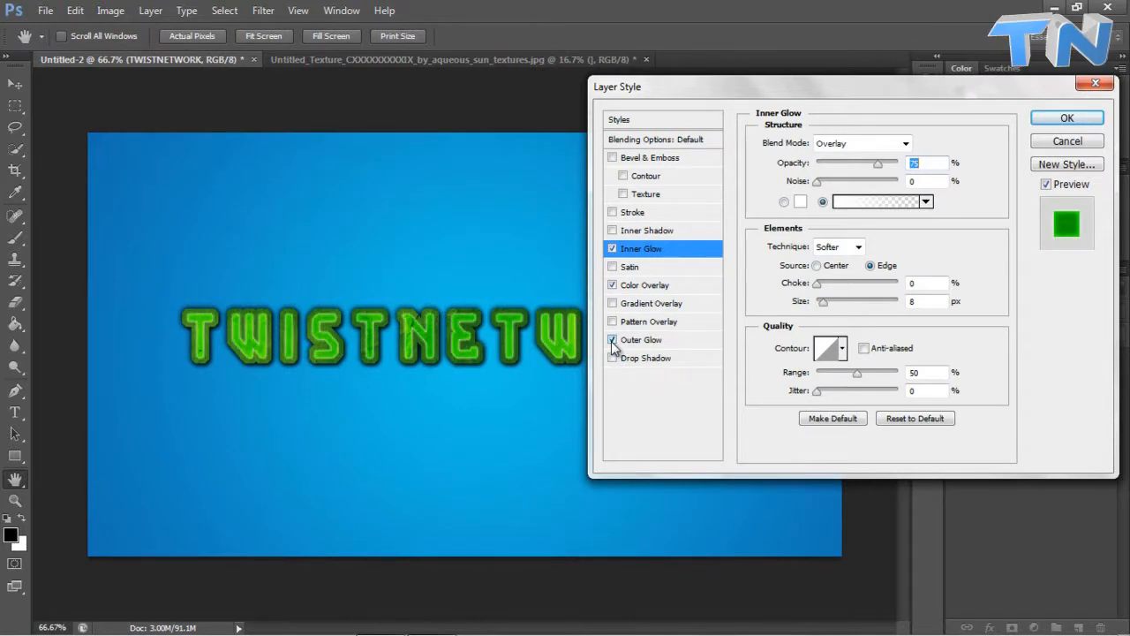
click(641, 340)
click(798, 201)
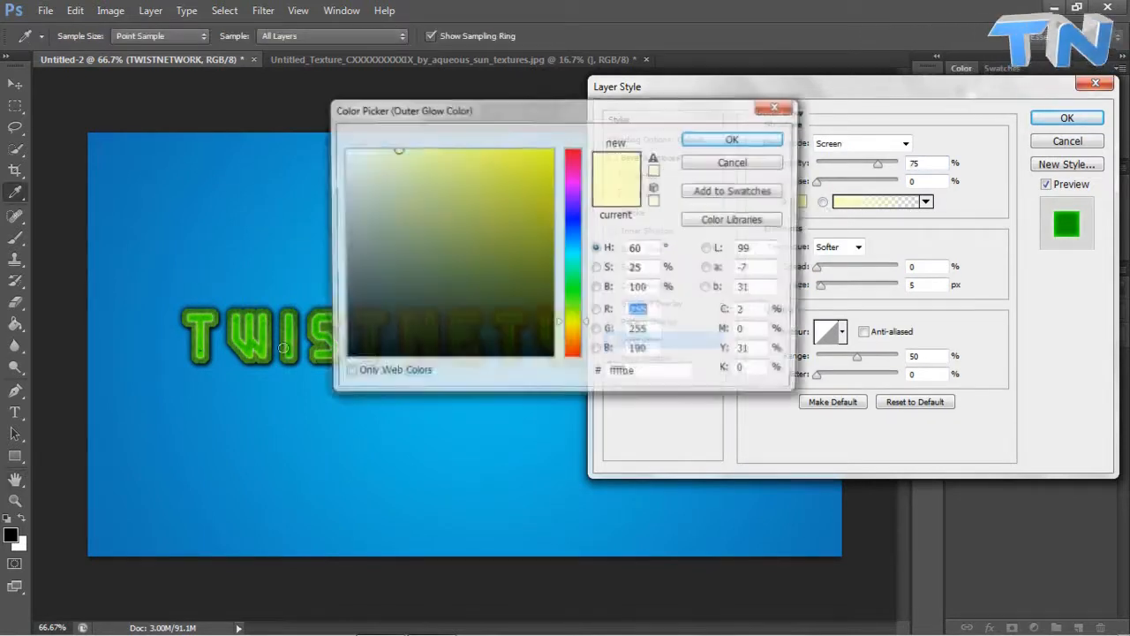
click(343, 359)
click(731, 140)
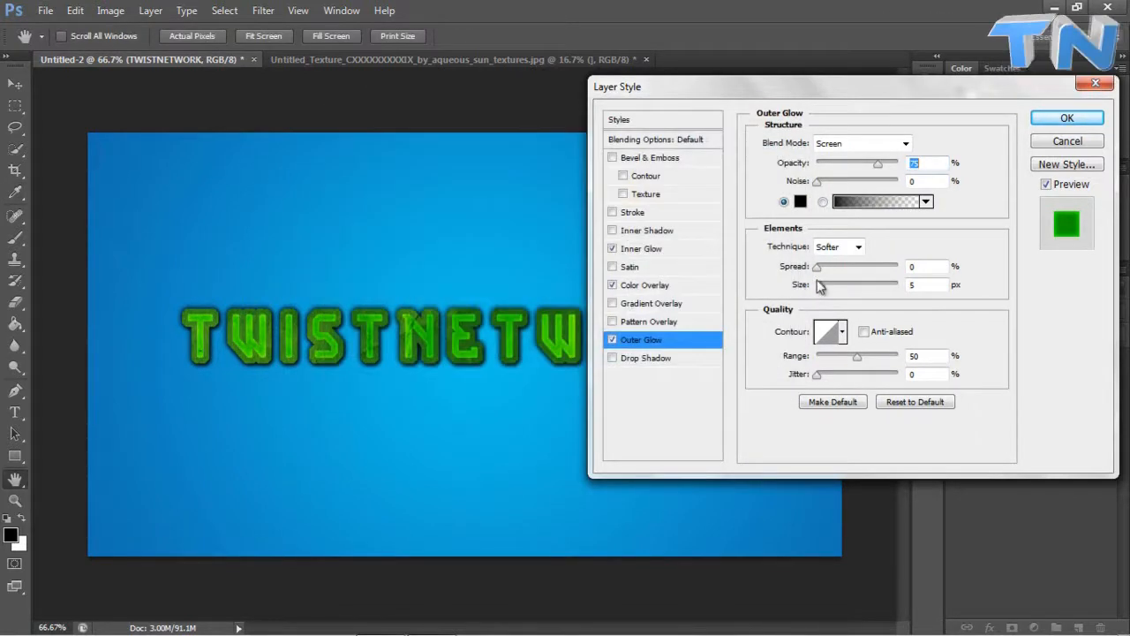
drag(825, 283, 831, 284)
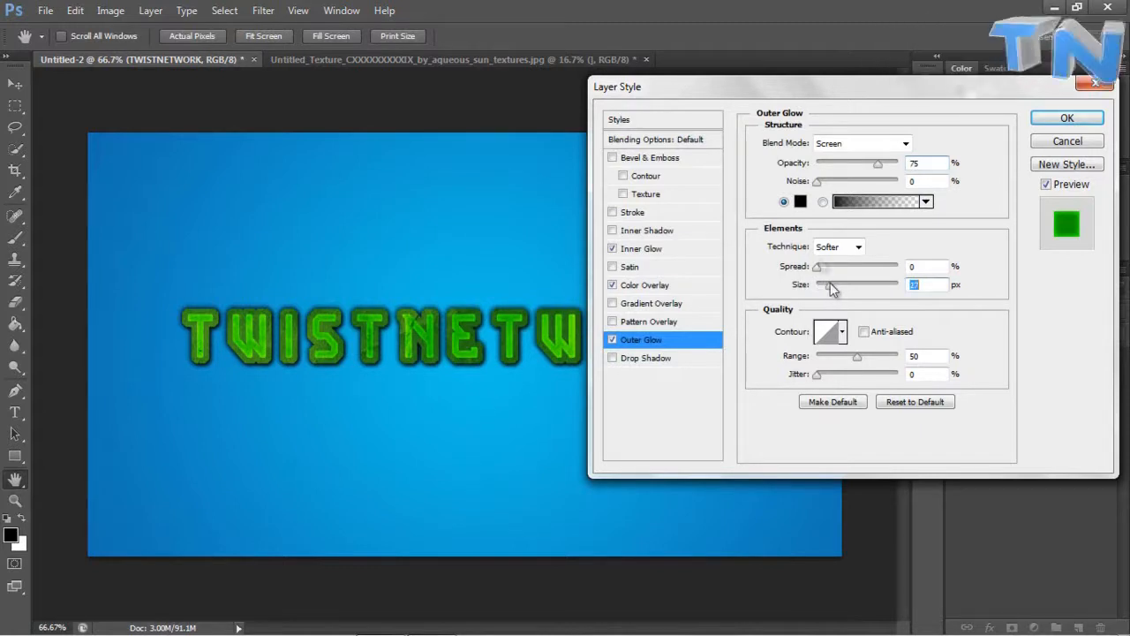
click(879, 144)
click(865, 157)
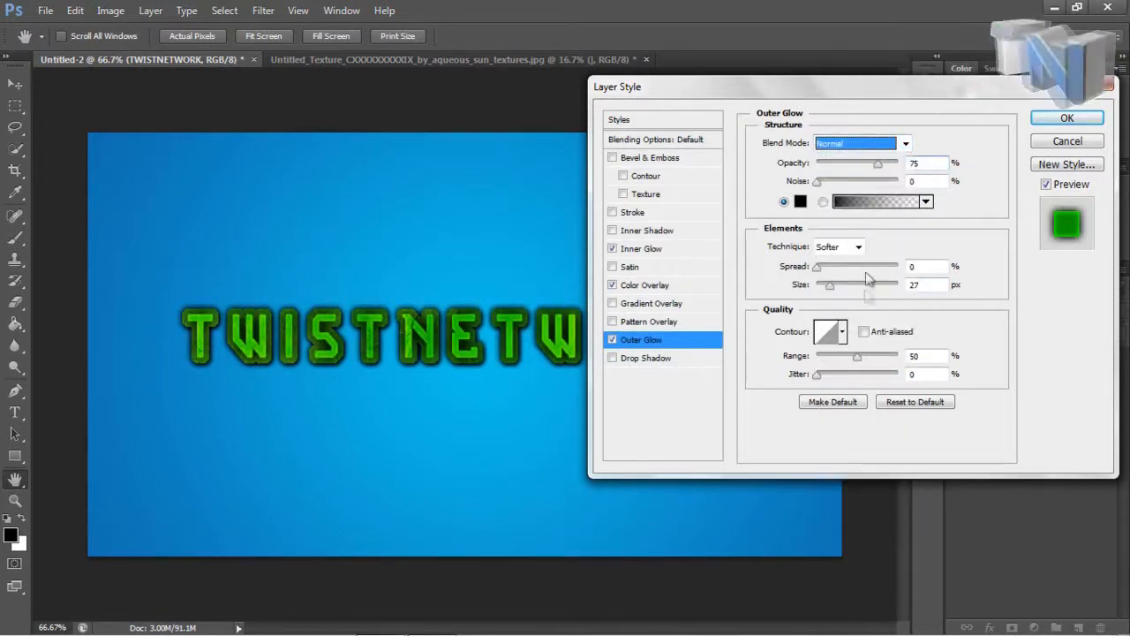
drag(831, 284, 829, 285)
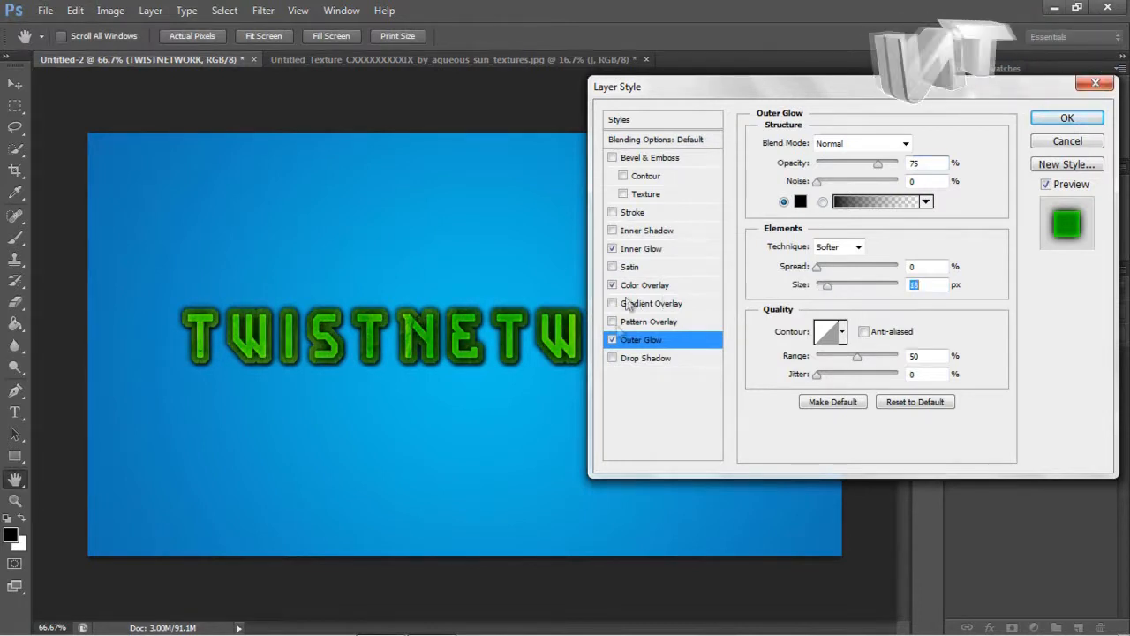
- Replace the text's Outer Glow with a Drop Shadow at 8 px distance and 9 px size, and apply the layer style
click(627, 356)
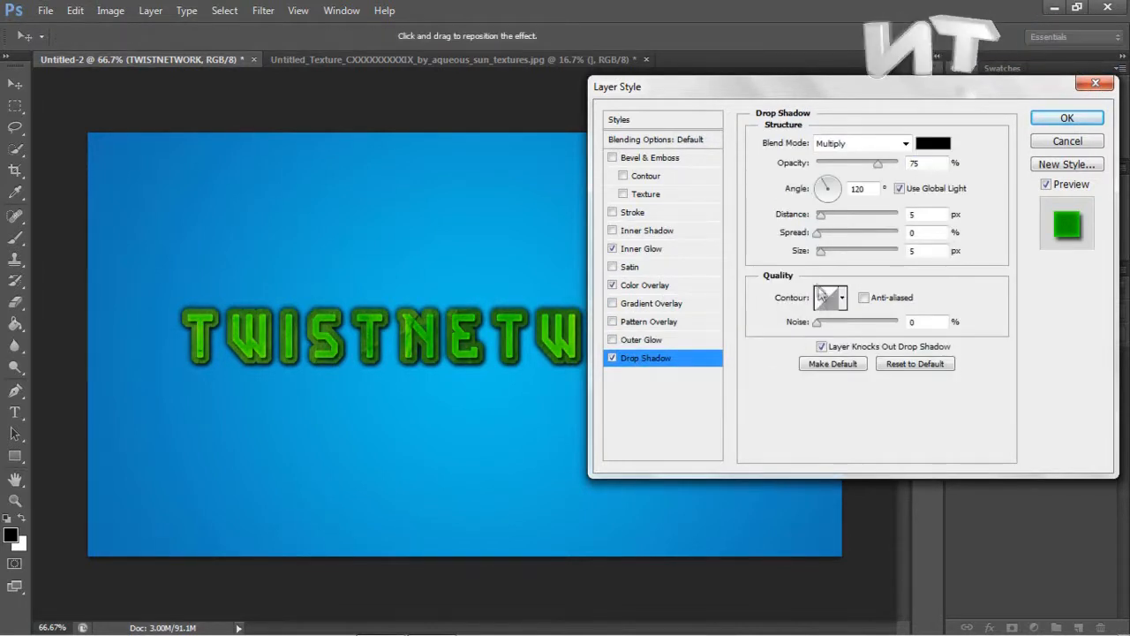
click(821, 251)
mouse_move(829, 256)
mouse_down()
mouse_move(824, 215)
mouse_move(824, 254)
mouse_up()
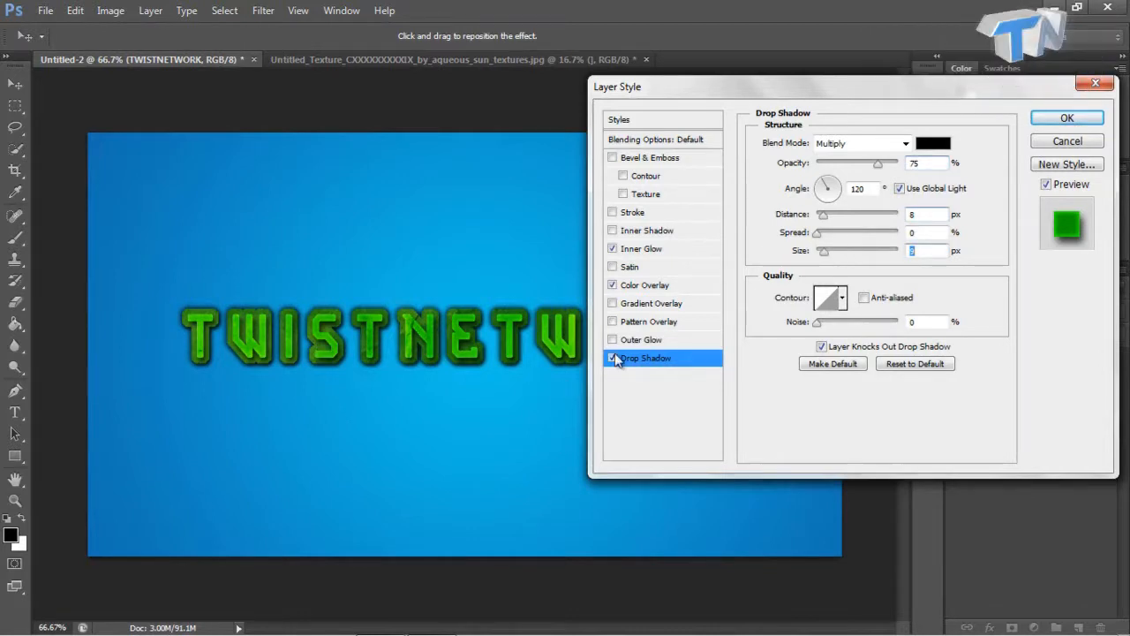
click(1058, 118)
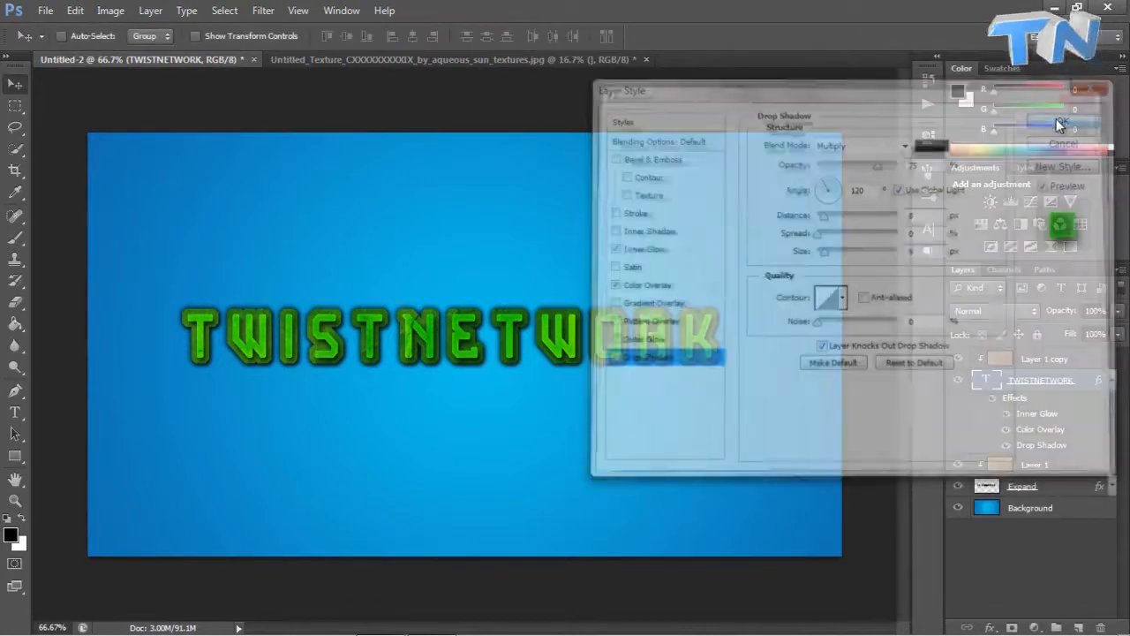
click(1111, 379)
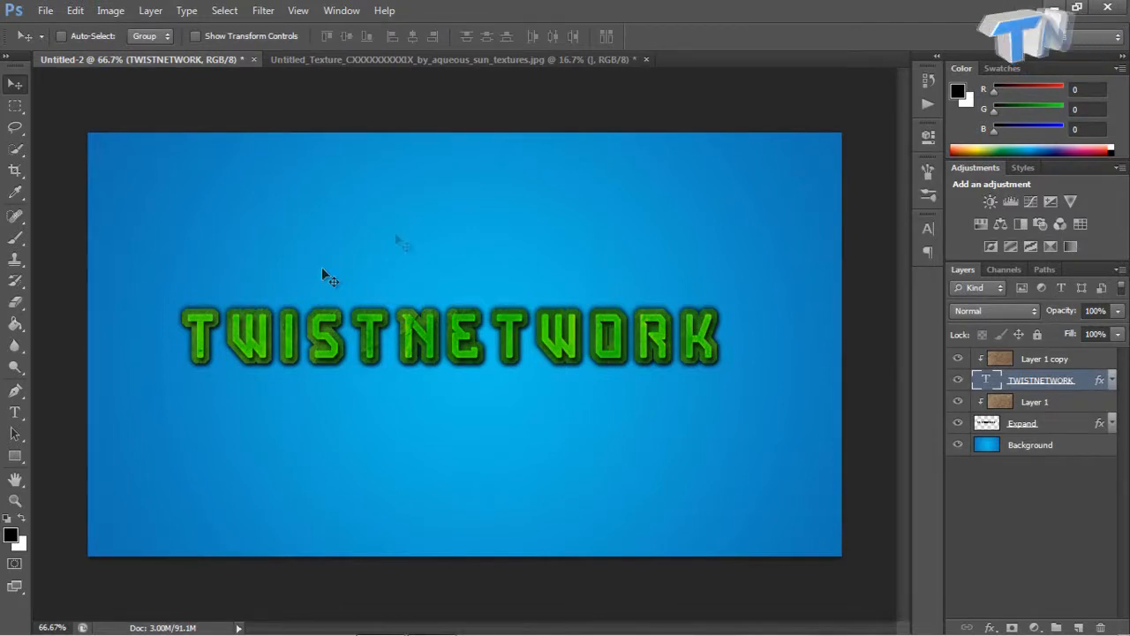
- Draw a black rectangle about 1180 by 43 px behind the lettering, directly above the Background layer
click(1031, 444)
click(1078, 627)
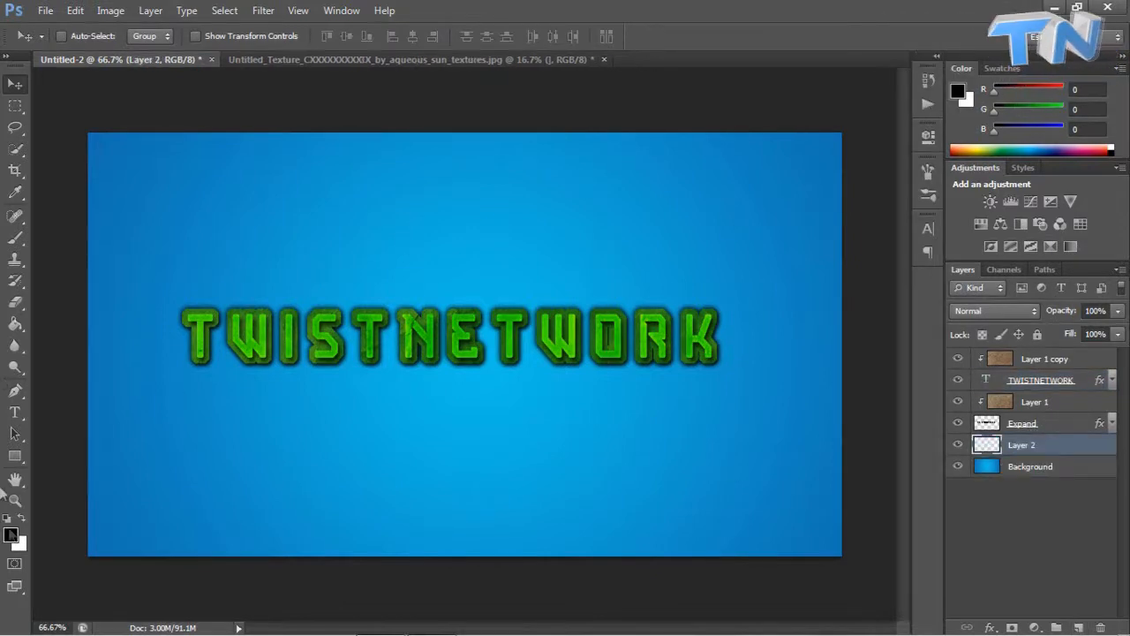
click(14, 456)
drag(134, 351, 779, 354)
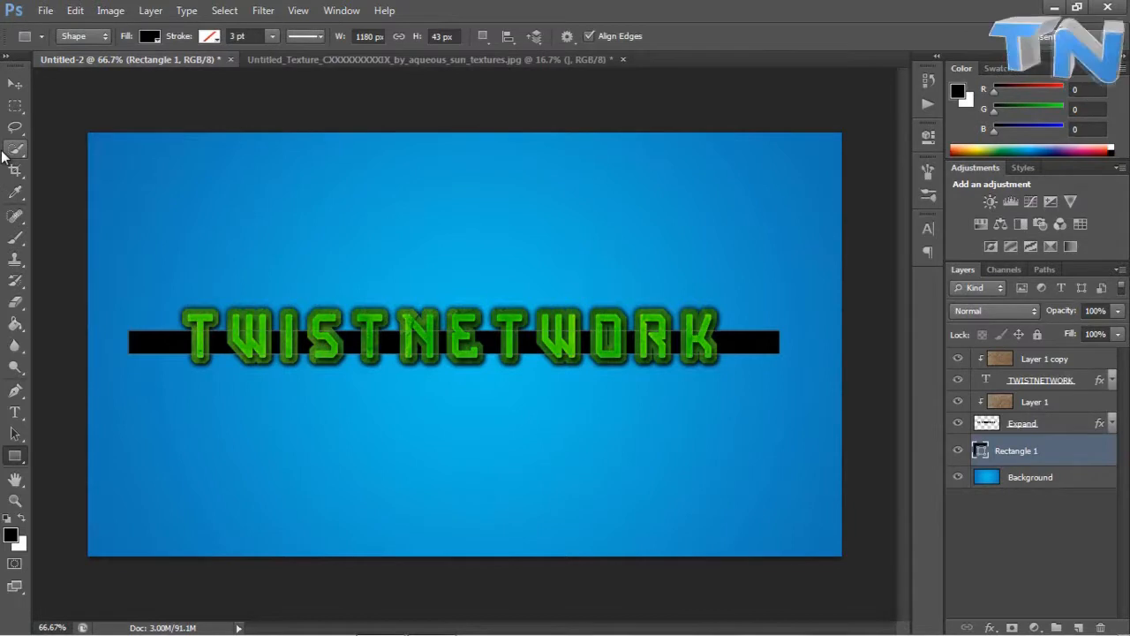
- Nudge the black rectangle slightly upward behind the lettering
click(12, 82)
key(Up)
key(Up)
key(Up)
key(Up)
key(Up)
key(Up)
key(Up)
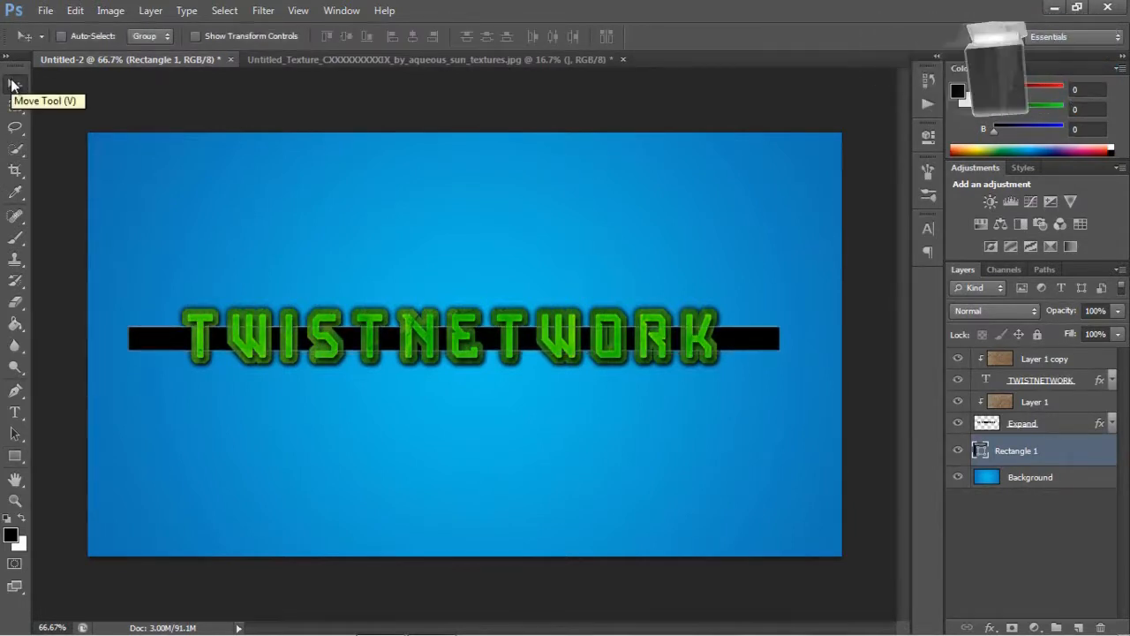
- Nudge the black bar up once more and rename its layer to Box
key(Up)
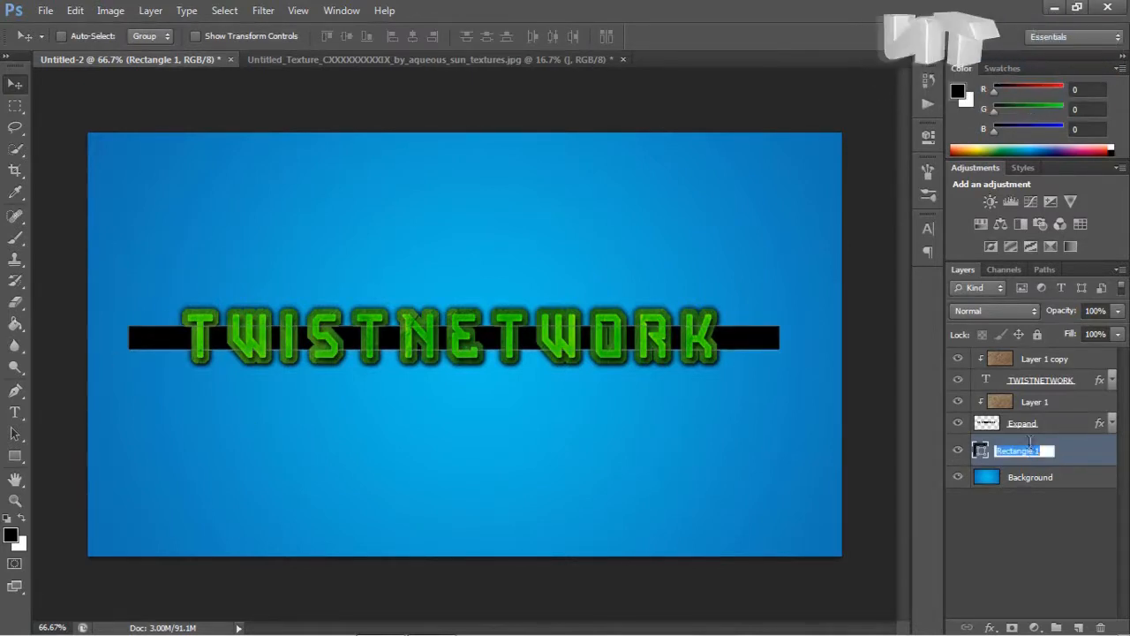
key(BackSpace)
key(BackSpace)
key(BackSpace)
key(BackSpace)
text(Box)
key(Return)
- Try drawing a five-sided polygon at the black bar's upper-left corner, using a new layer above Box
click(1084, 620)
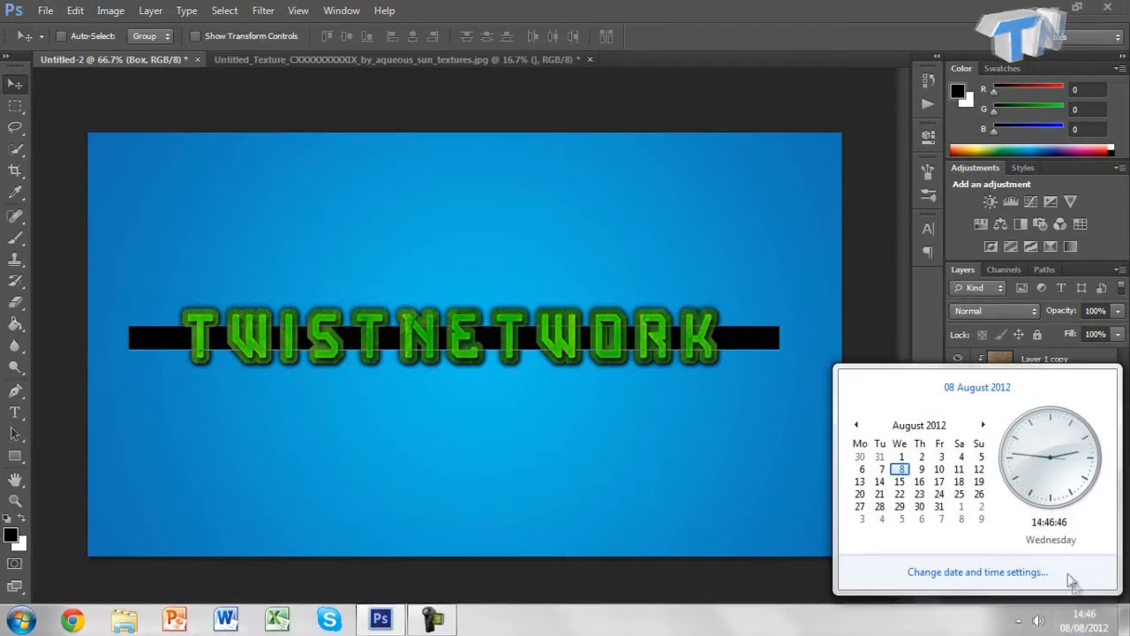
click(1015, 624)
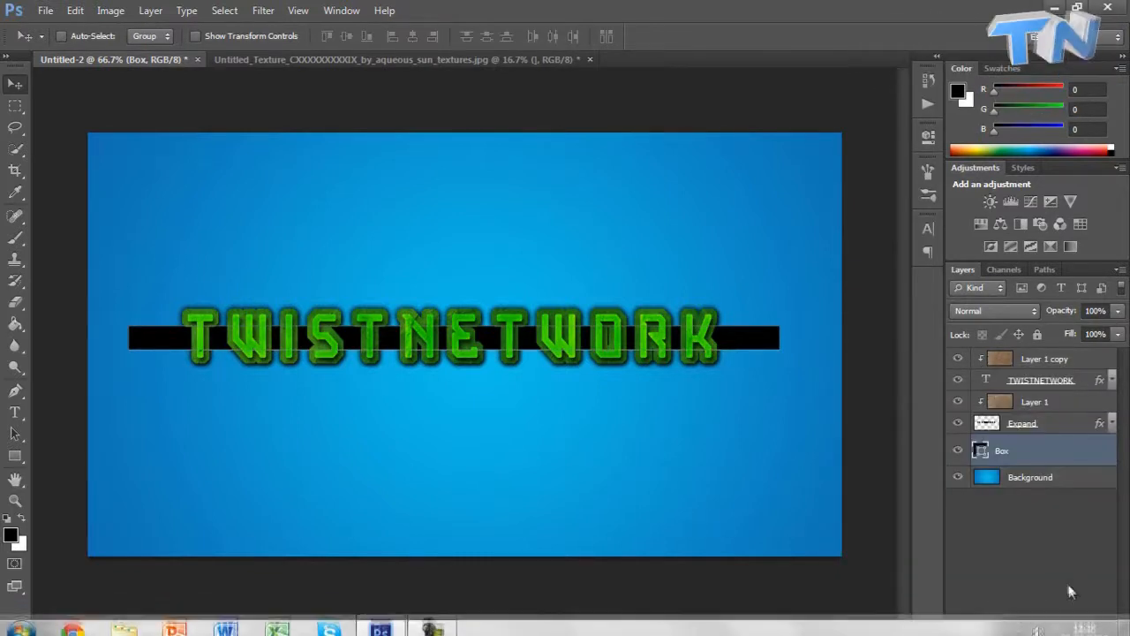
click(1079, 627)
click(15, 455)
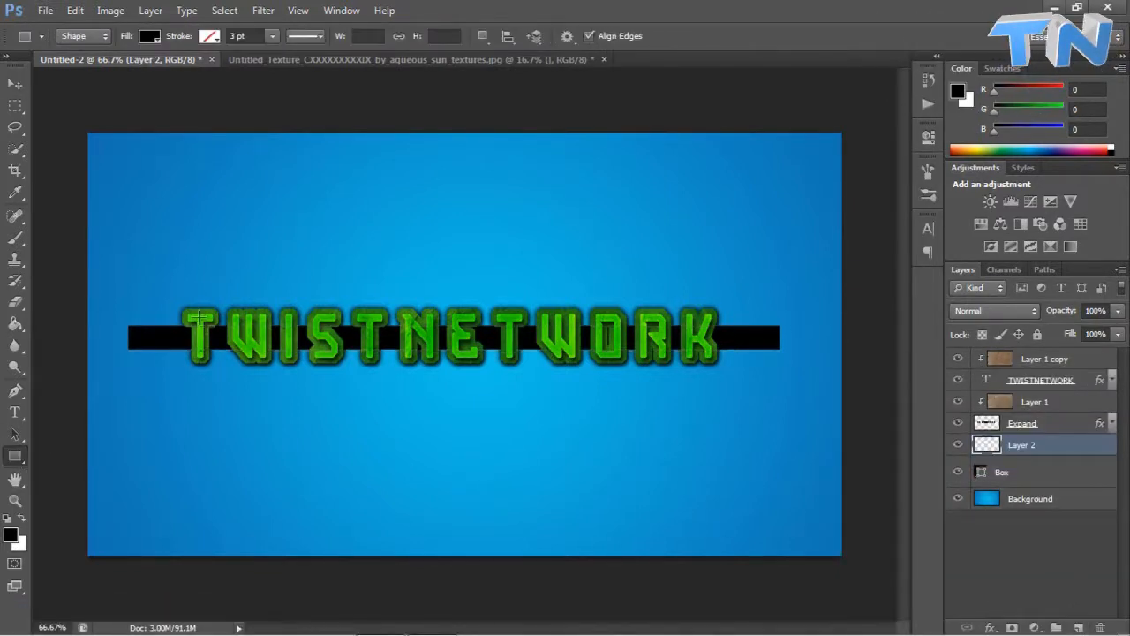
right_click(8, 461)
click(79, 499)
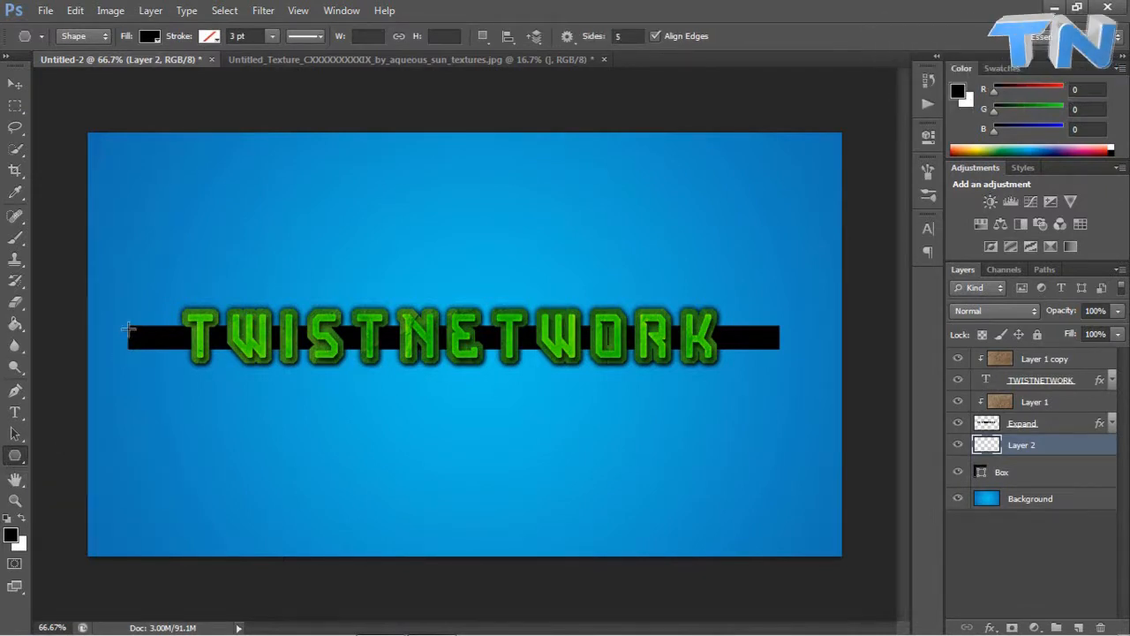
drag(128, 324, 159, 315)
key(ctrl+z)
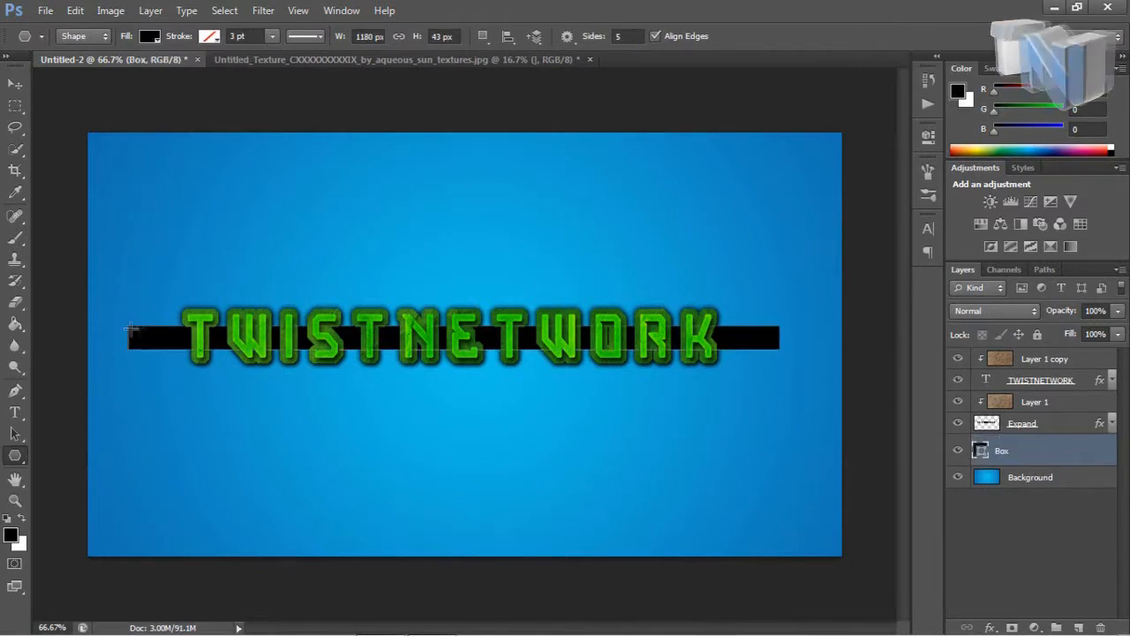
- Draw a 1 px line about 1177 px long across the upper edge of the black bar with the Line tool
click(16, 457)
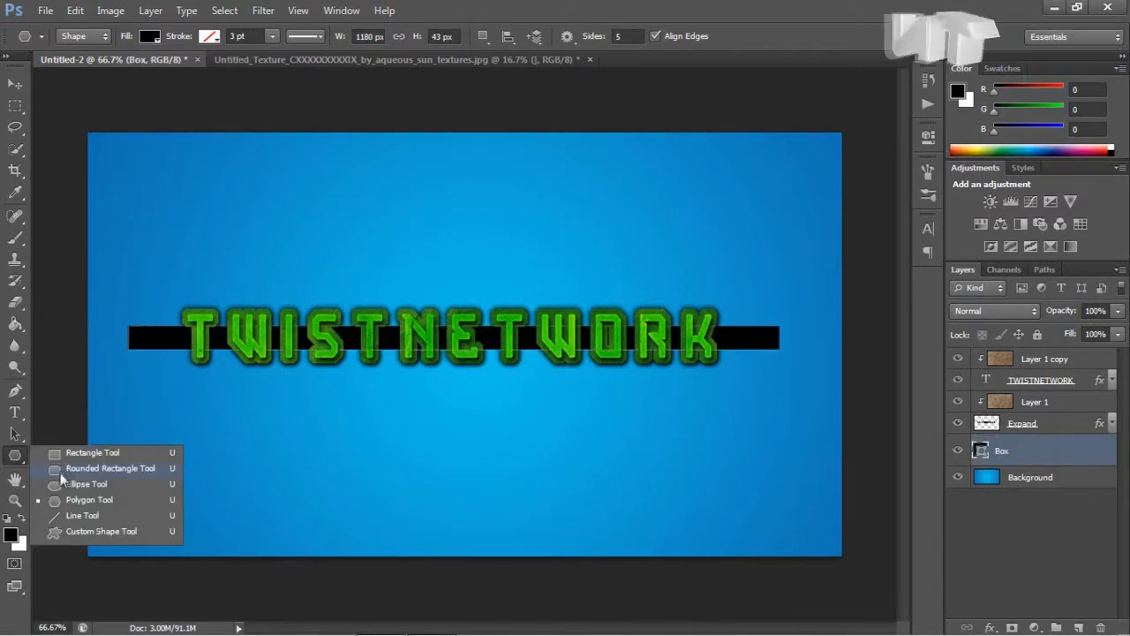
click(70, 520)
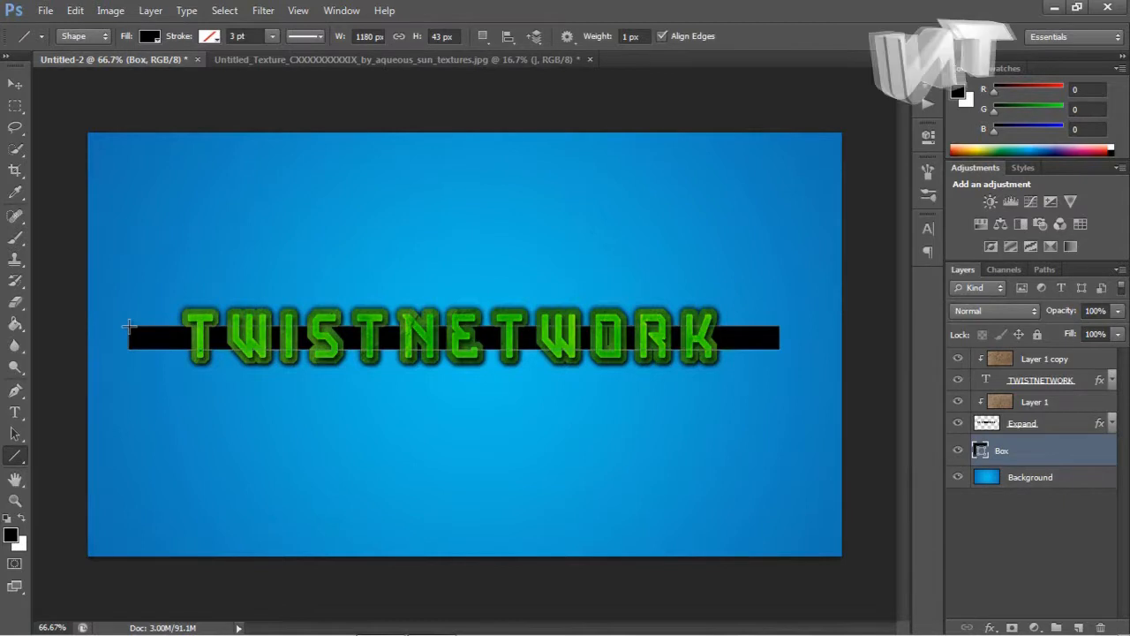
drag(128, 326, 780, 324)
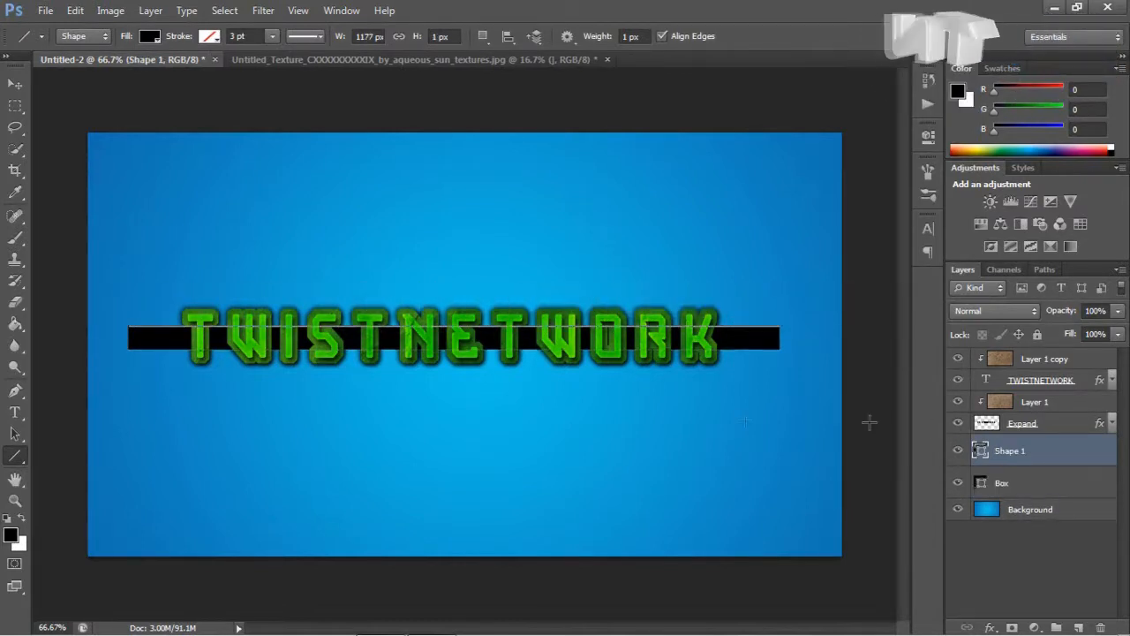
double_click(1079, 457)
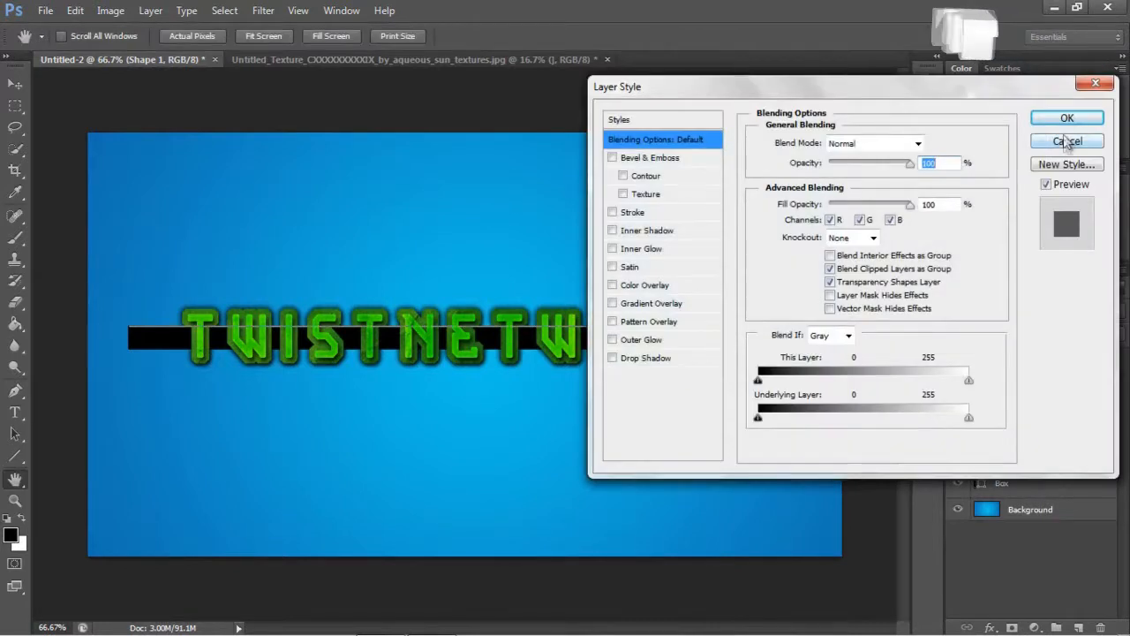
click(1067, 144)
click(1109, 379)
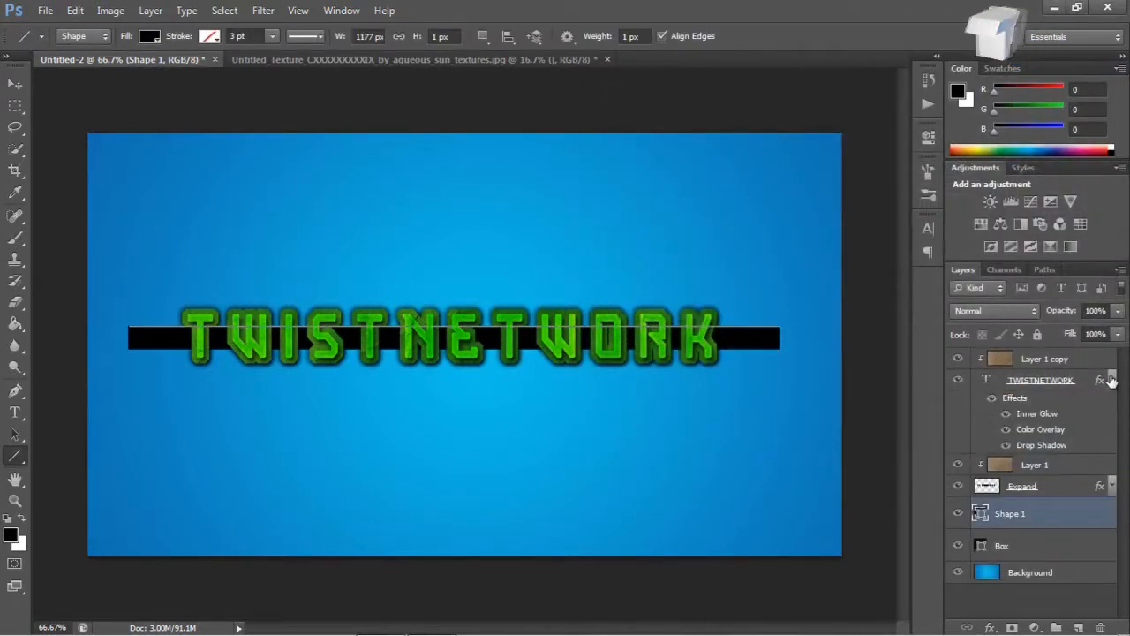
click(1109, 379)
- Copy the TWISTNETWORK text's layer style onto the Shape 1 line layer and collapse its effects list
right_click(1059, 382)
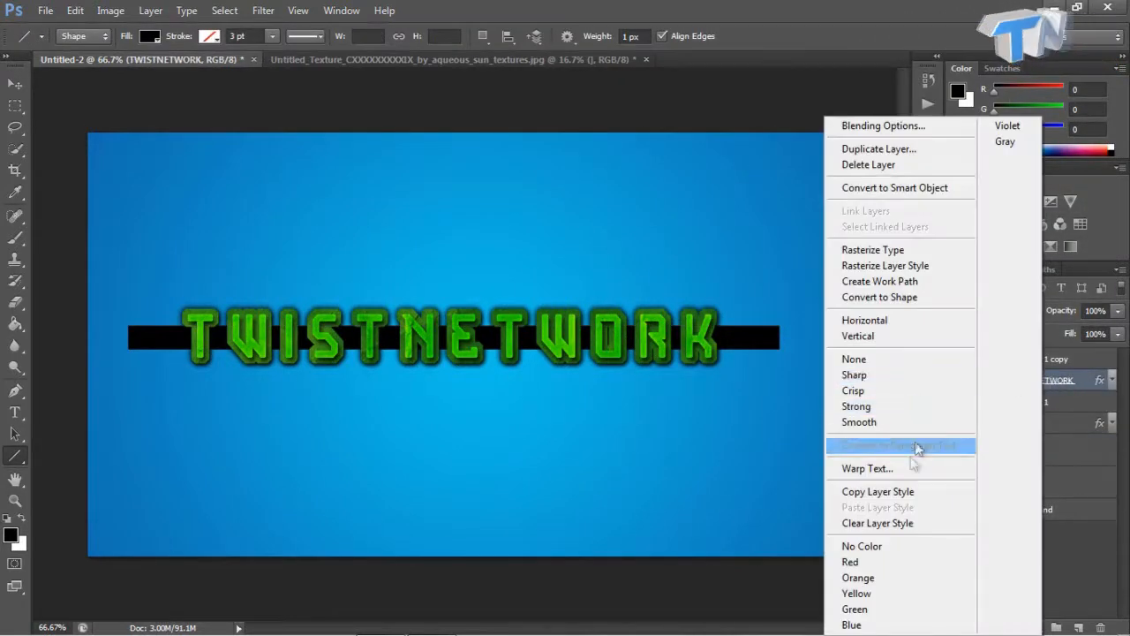
click(909, 495)
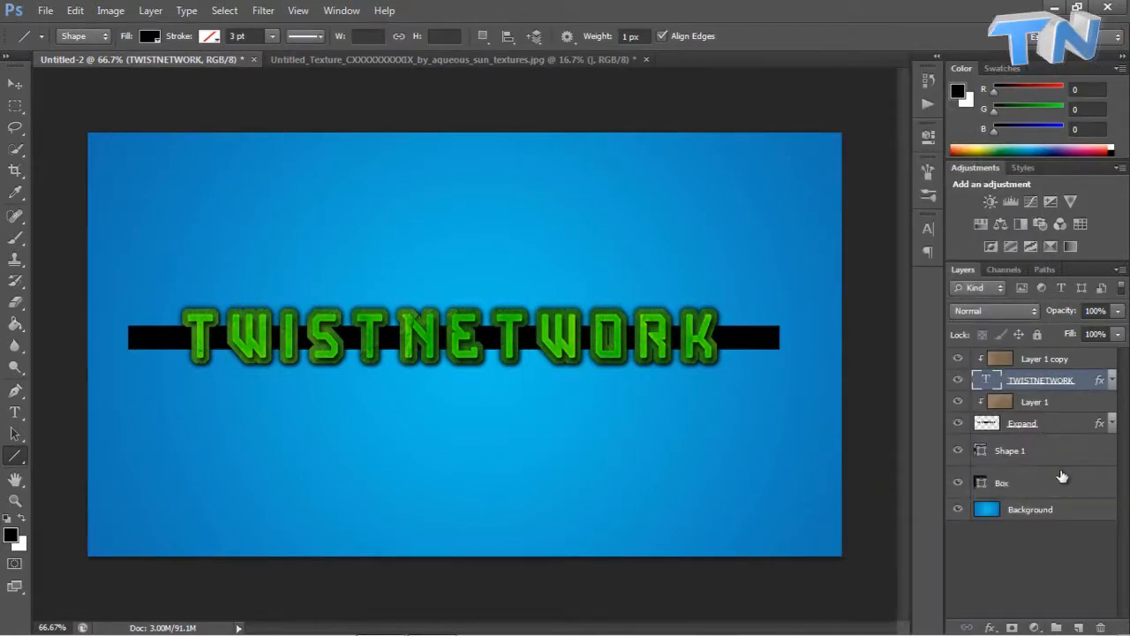
right_click(1056, 461)
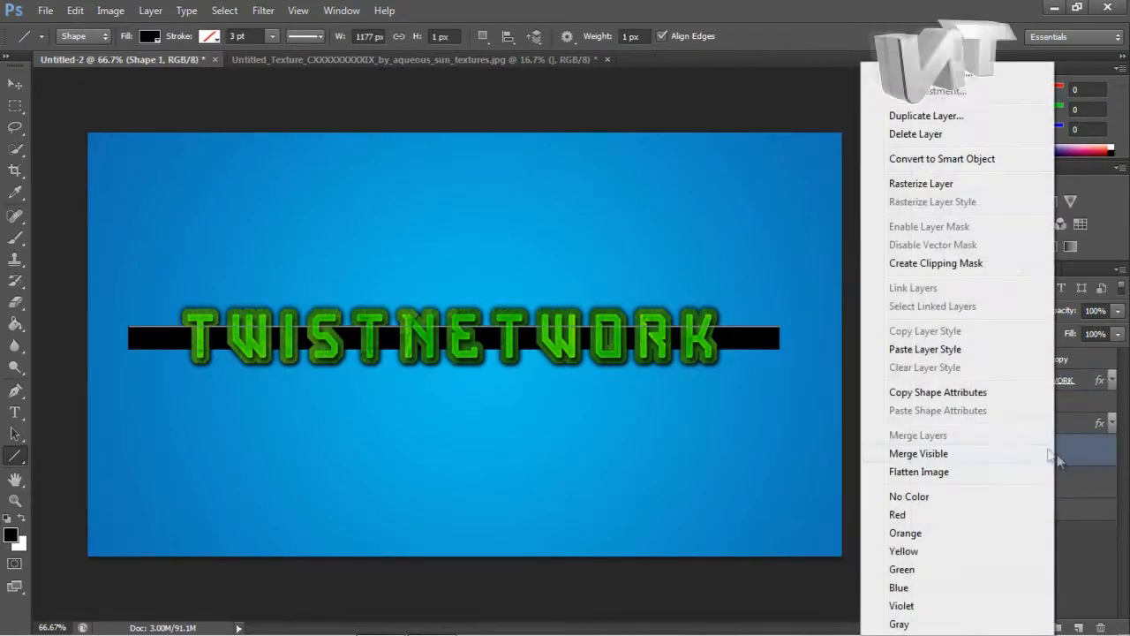
click(946, 349)
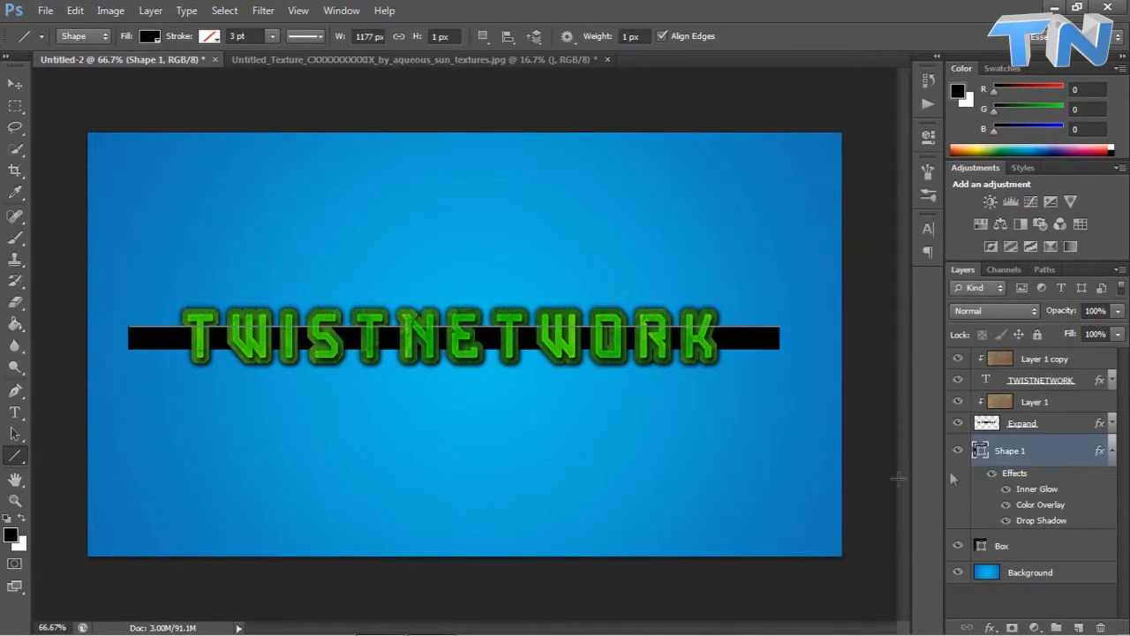
click(1114, 453)
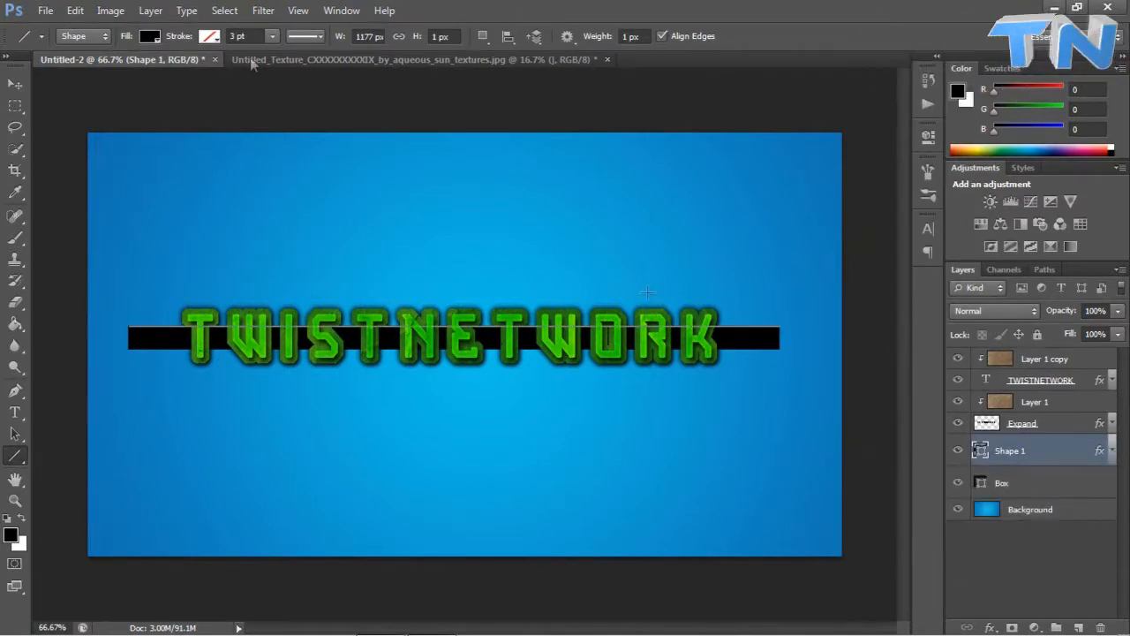
- Move the Shape 1 line up into the empty blue area above the lettering
click(8, 89)
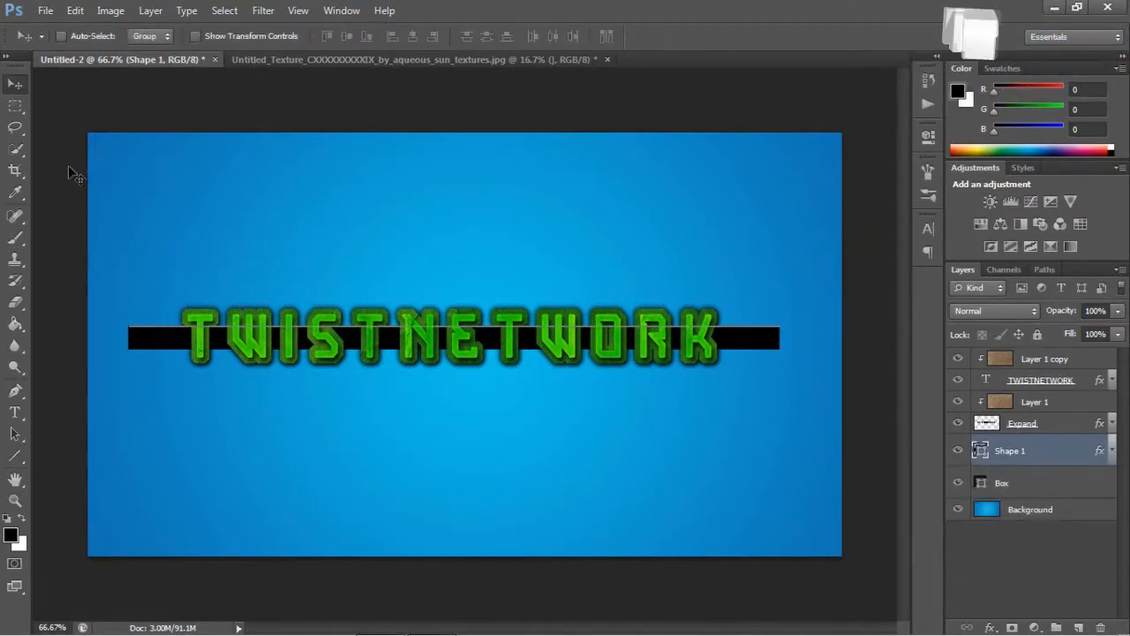
click(1027, 499)
click(1033, 452)
drag(270, 325, 270, 279)
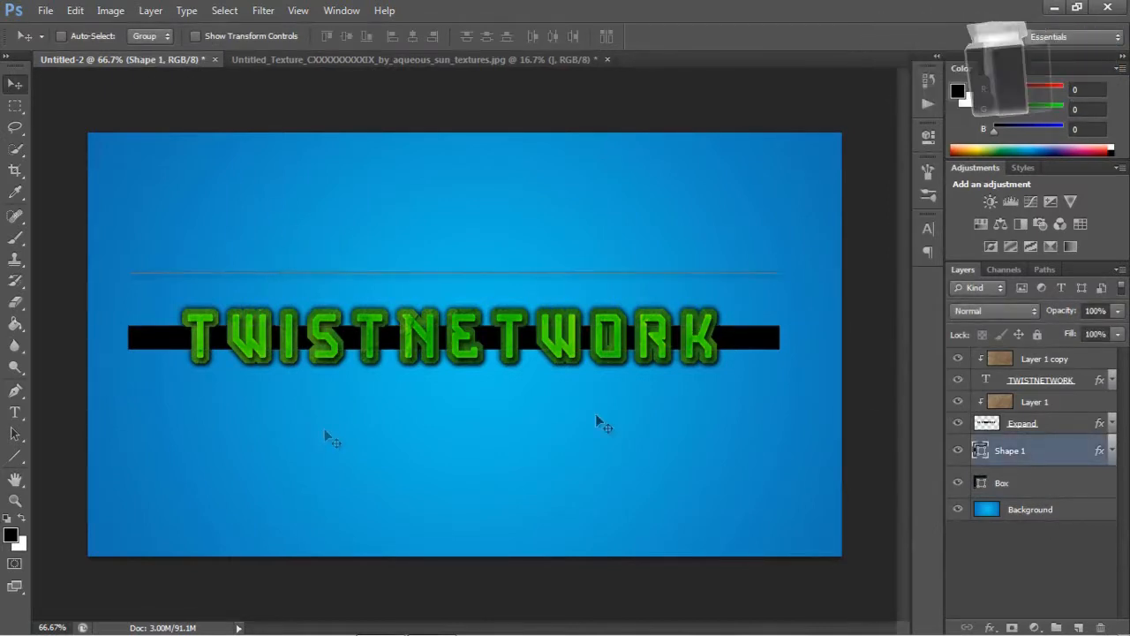
click(1047, 511)
- Set the line's Color Overlay to the Normal blend mode at 100% opacity with the brighter green 18ff00
double_click(1064, 450)
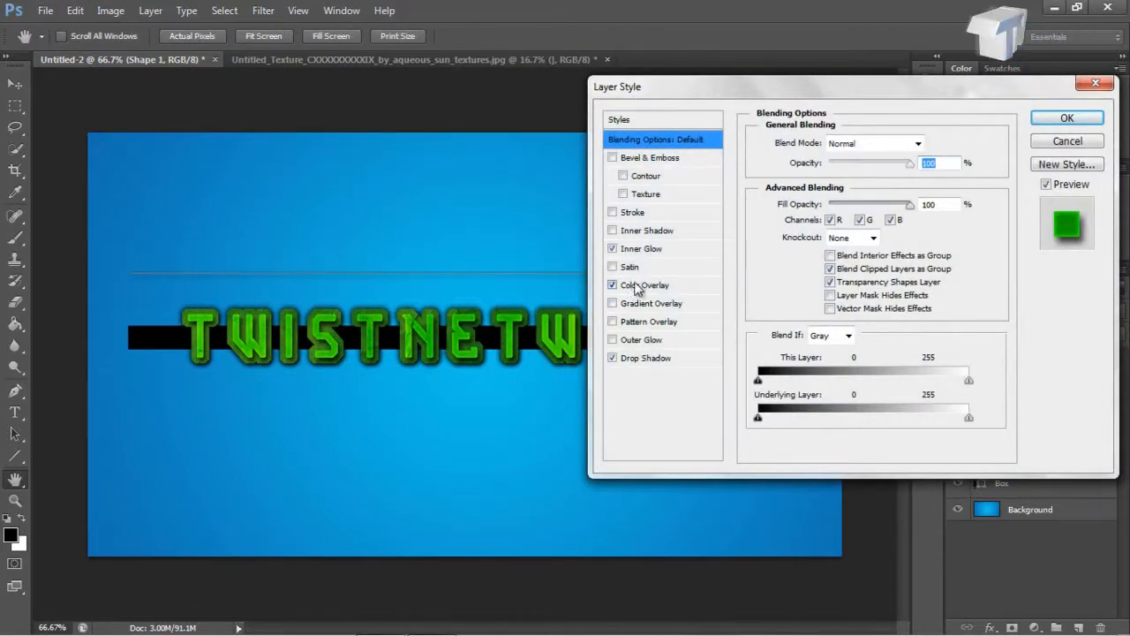
click(636, 286)
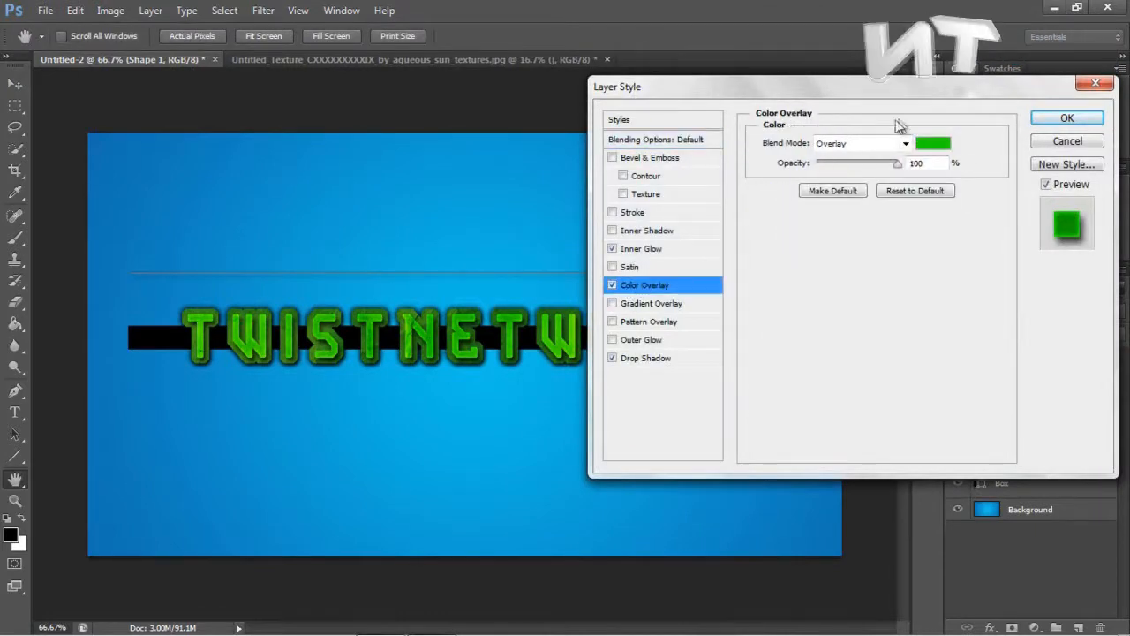
click(874, 145)
click(870, 159)
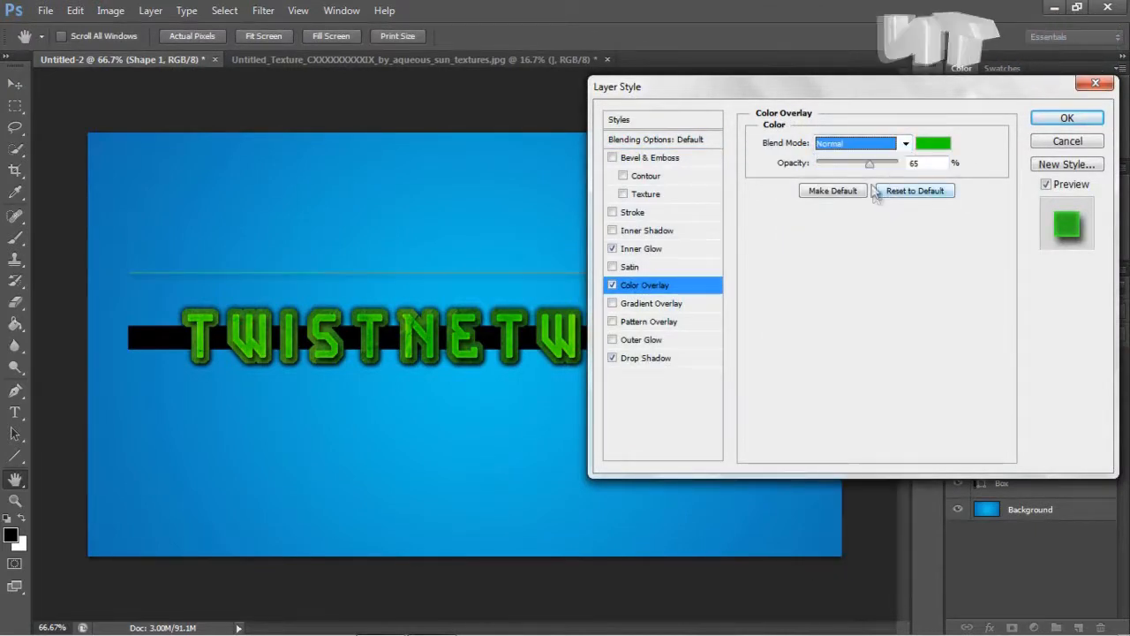
click(878, 166)
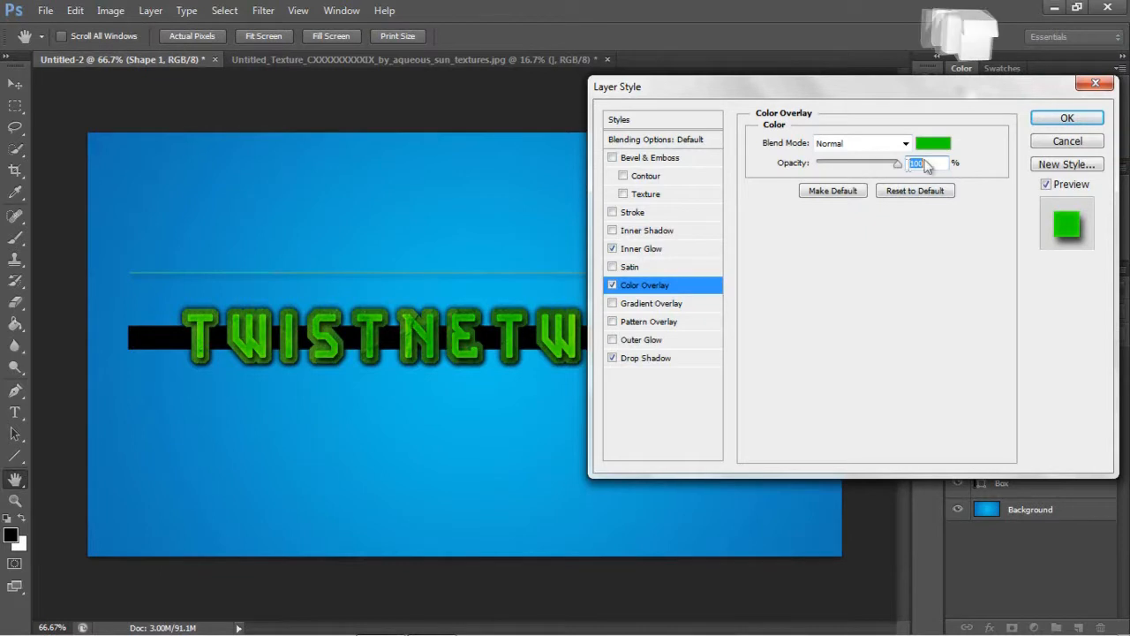
click(934, 147)
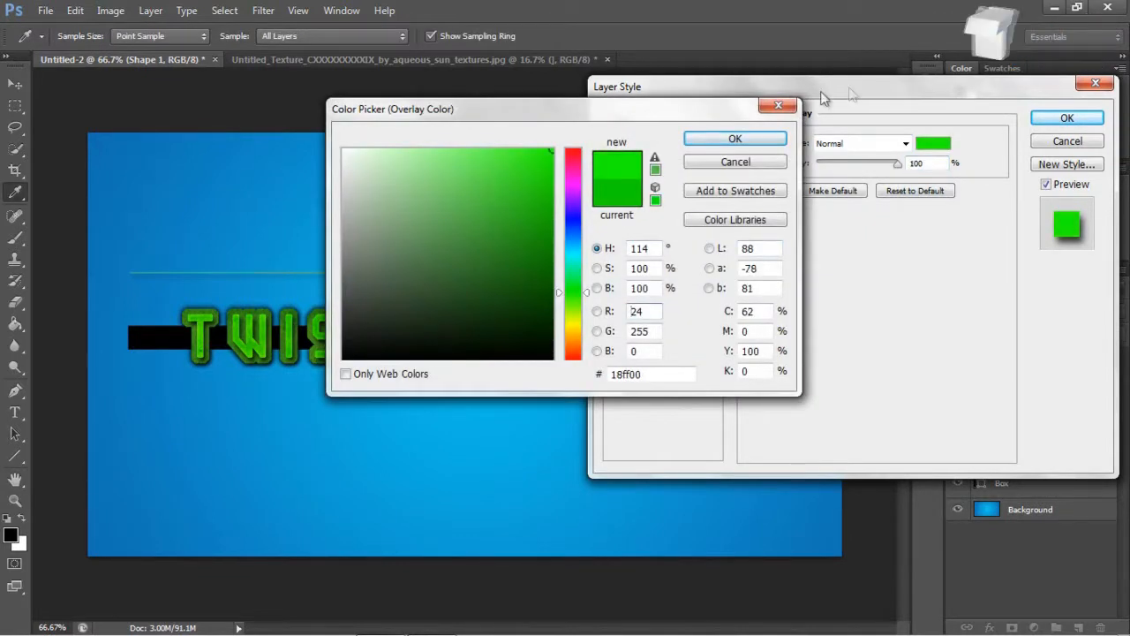
click(736, 139)
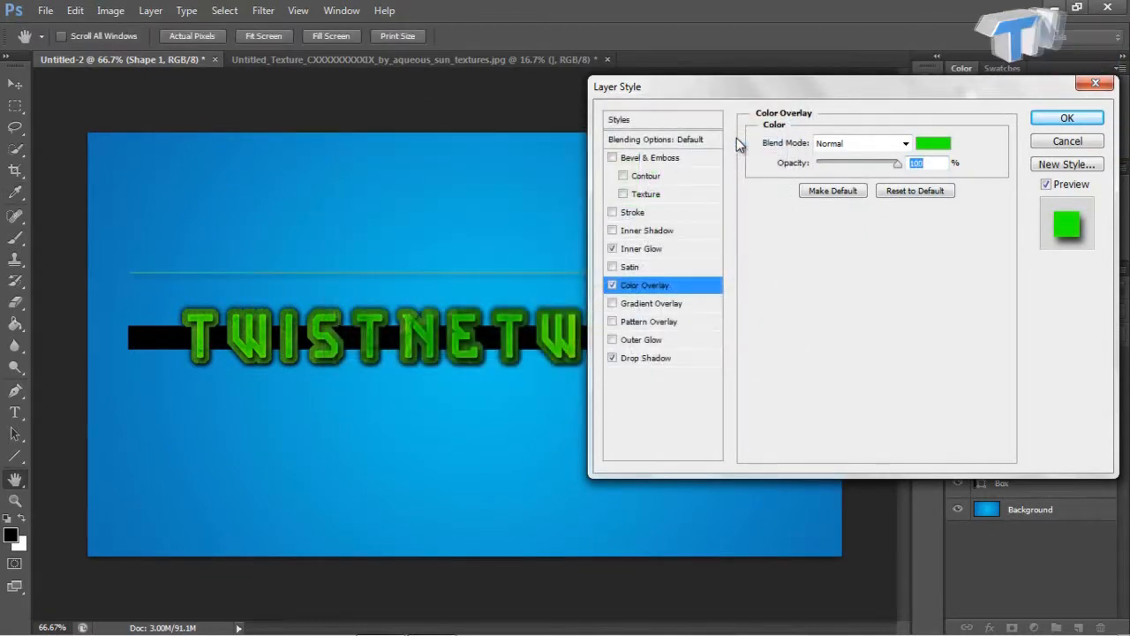
- Set the line's Inner Glow size to 2 px, turn off its Drop Shadow and apply the layer style
click(670, 250)
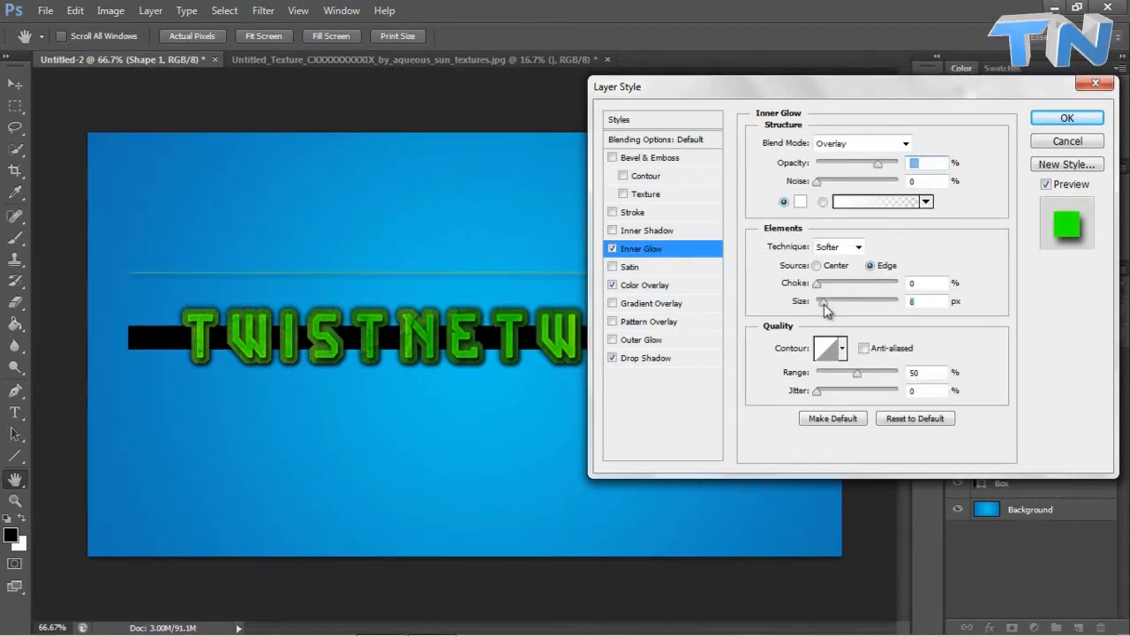
text(1)
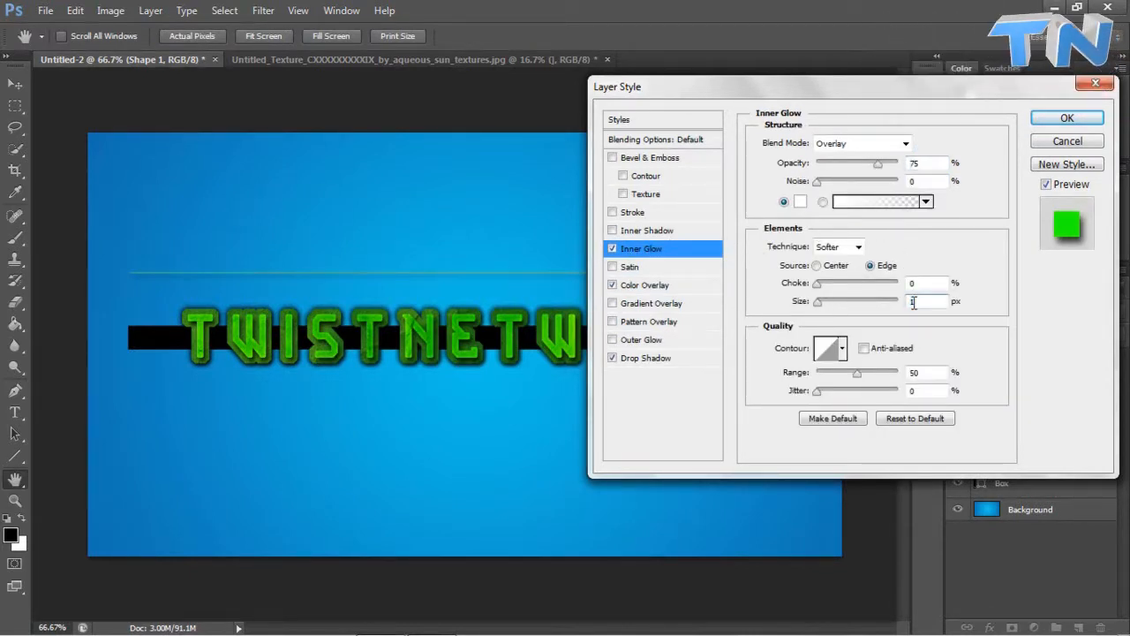
click(646, 358)
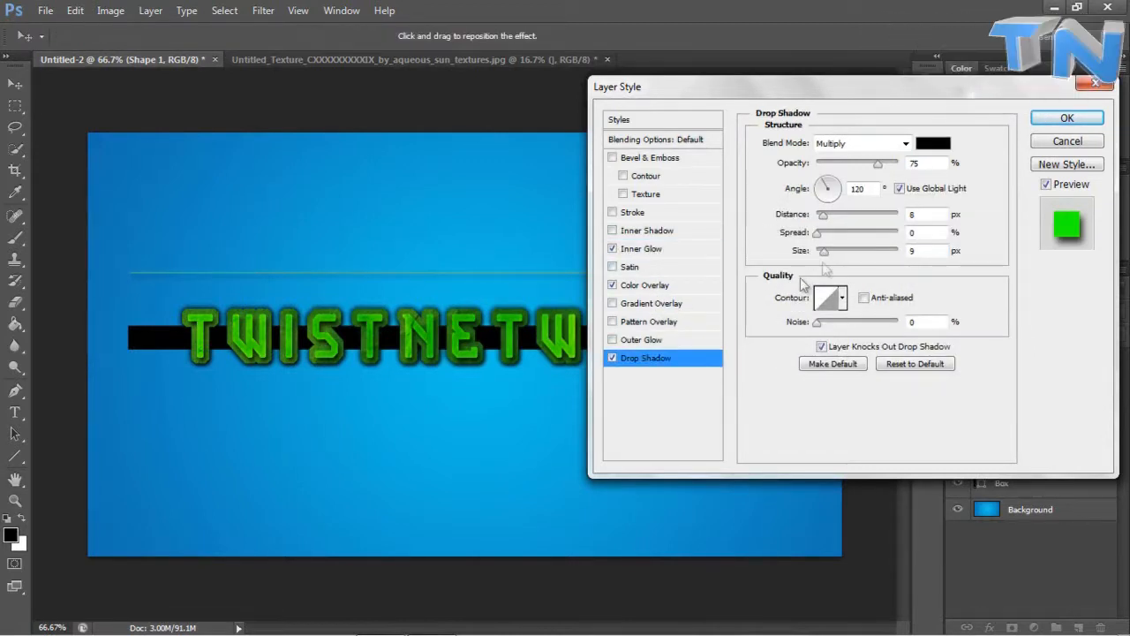
click(613, 358)
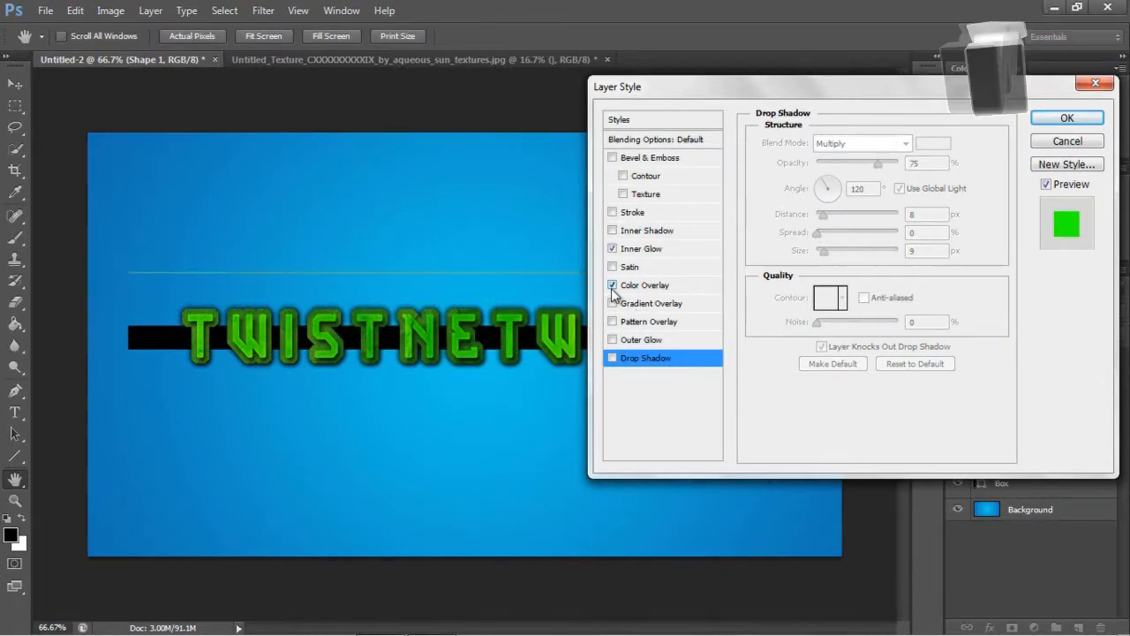
click(638, 288)
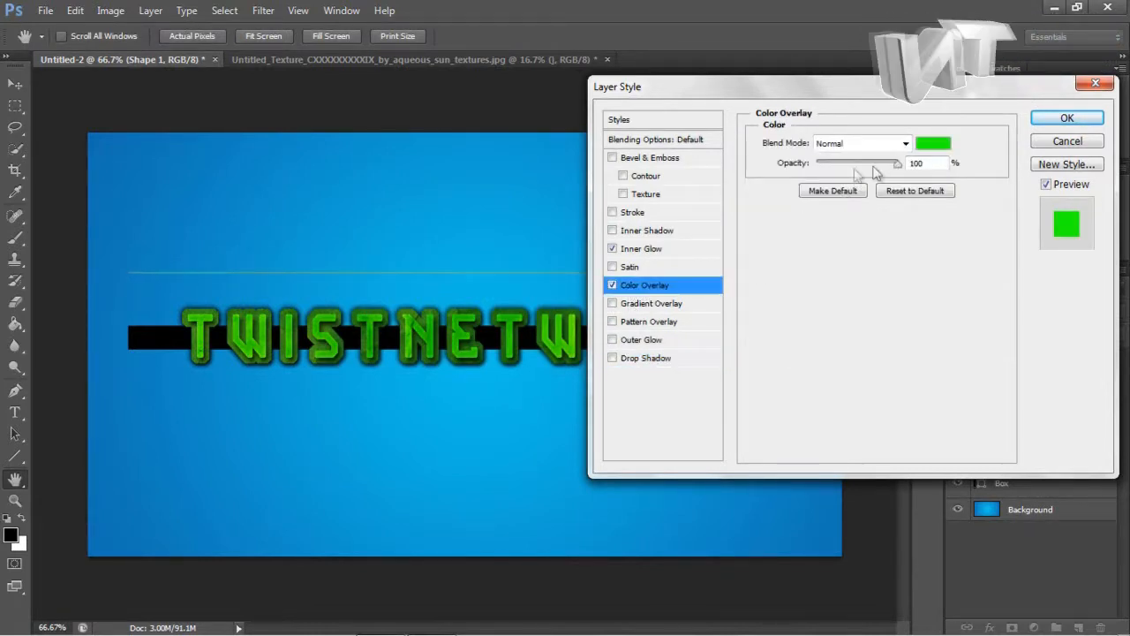
click(642, 251)
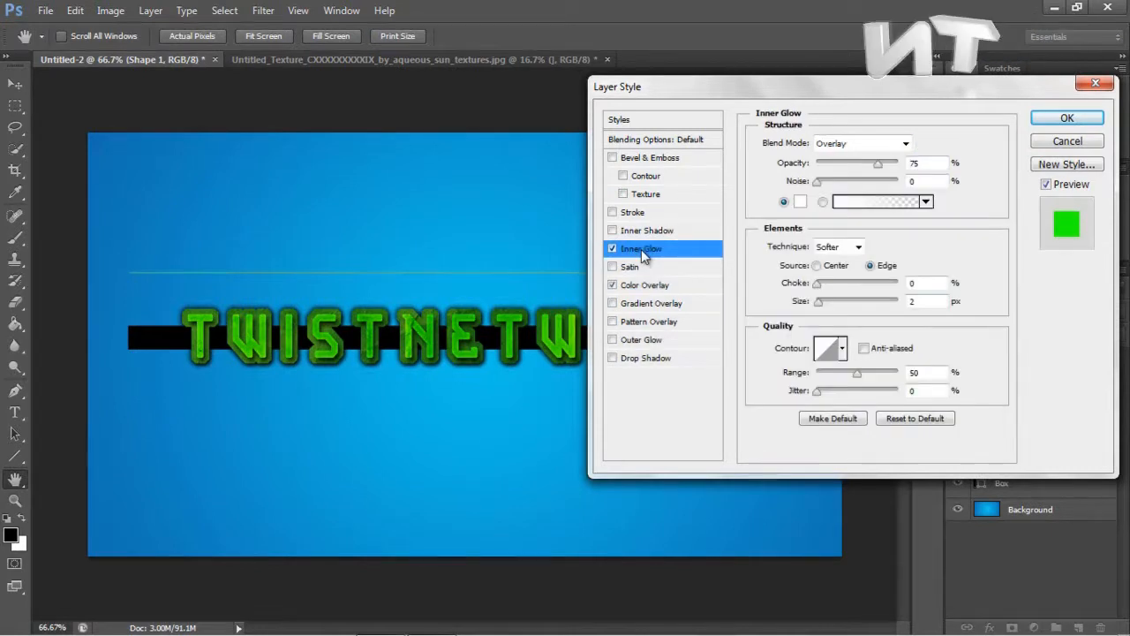
click(613, 249)
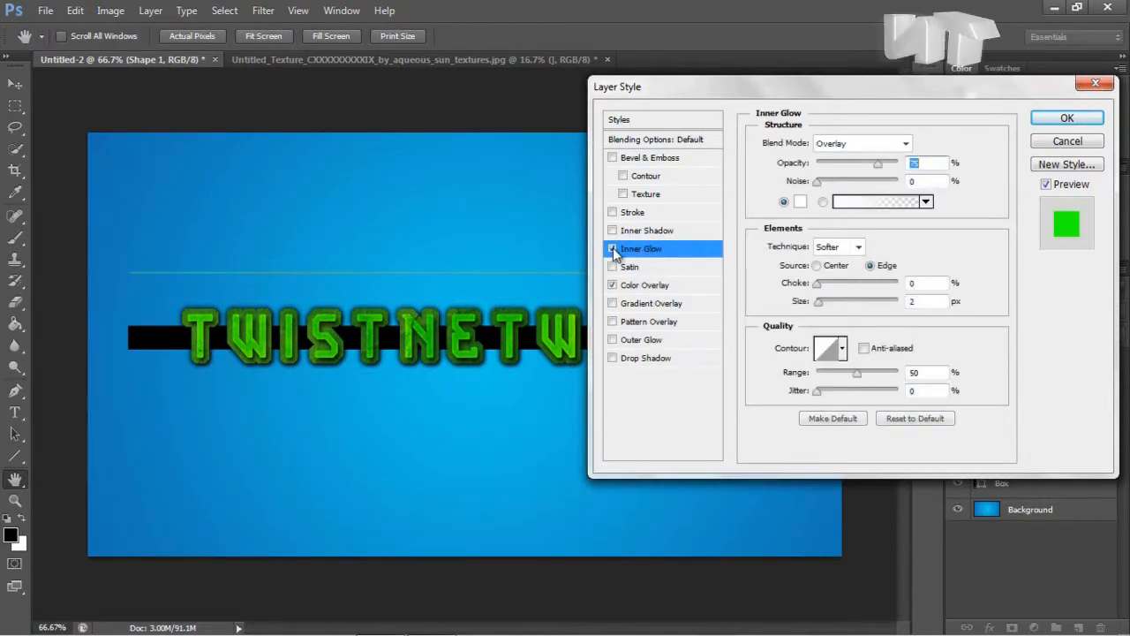
key(Return)
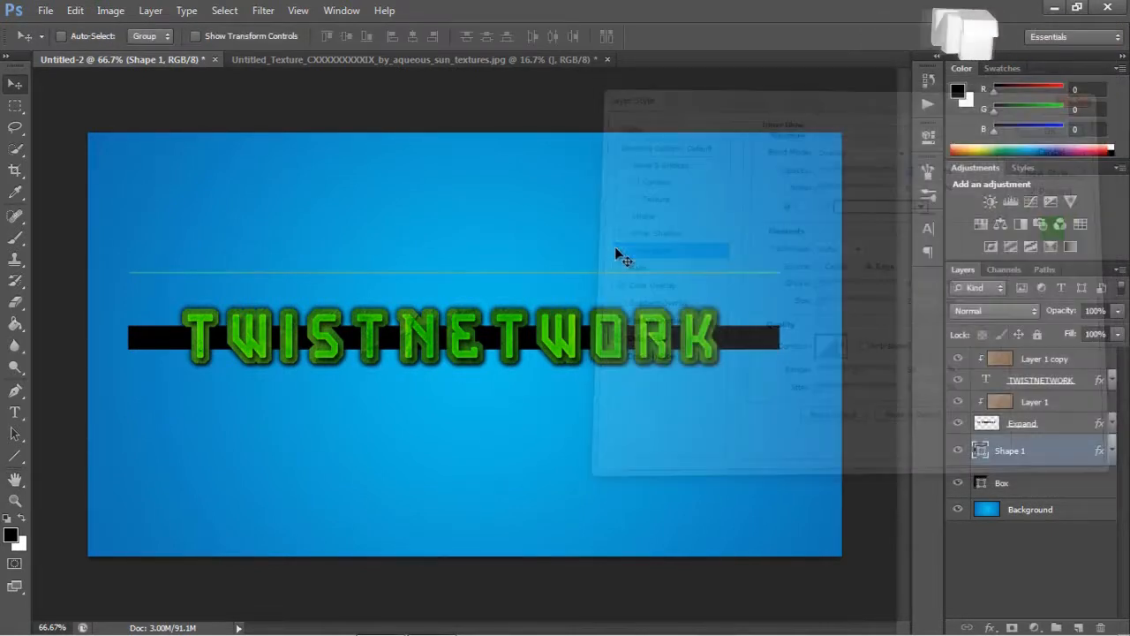
- Move the line down so that it sits just above the black bar
mouse_move(669, 272)
mouse_down()
mouse_move(653, 242)
mouse_move(670, 230)
mouse_move(677, 253)
mouse_move(665, 279)
mouse_up()
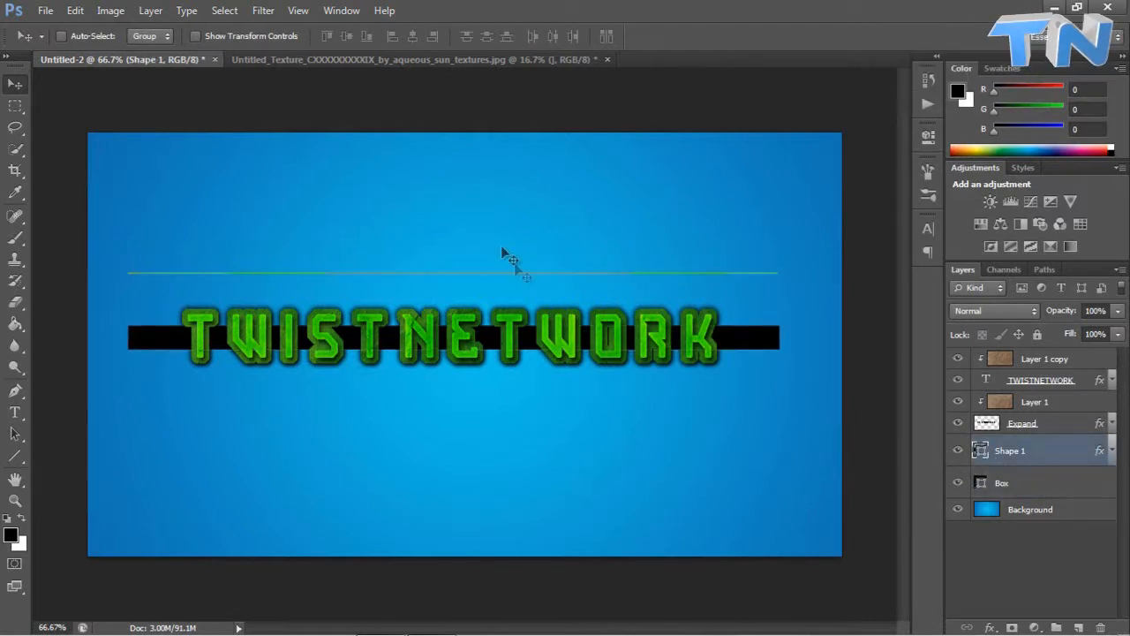
drag(494, 272, 500, 311)
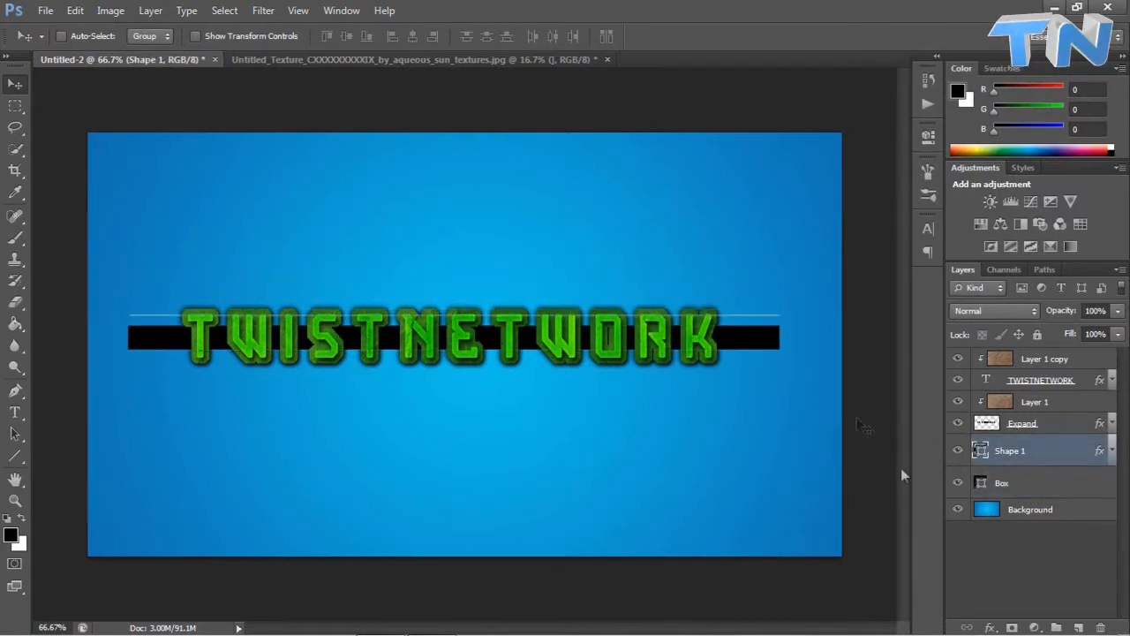
- Add a green Outer Glow to the Shape 1 line in Normal blend mode with a size of 35 px
double_click(1055, 457)
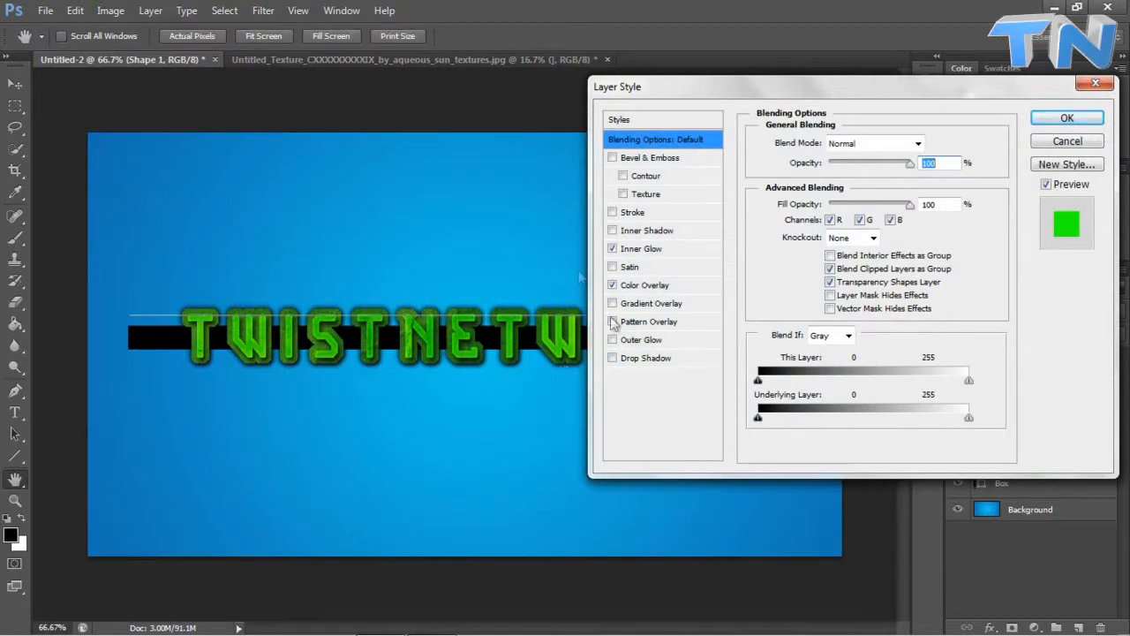
click(612, 341)
click(686, 347)
click(862, 143)
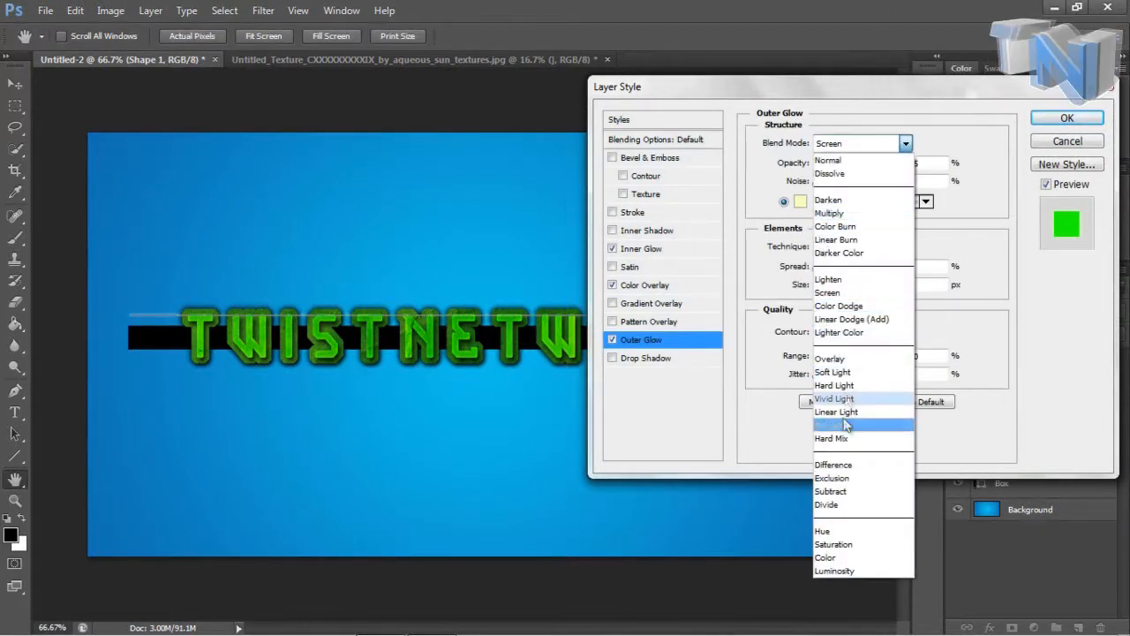
click(829, 160)
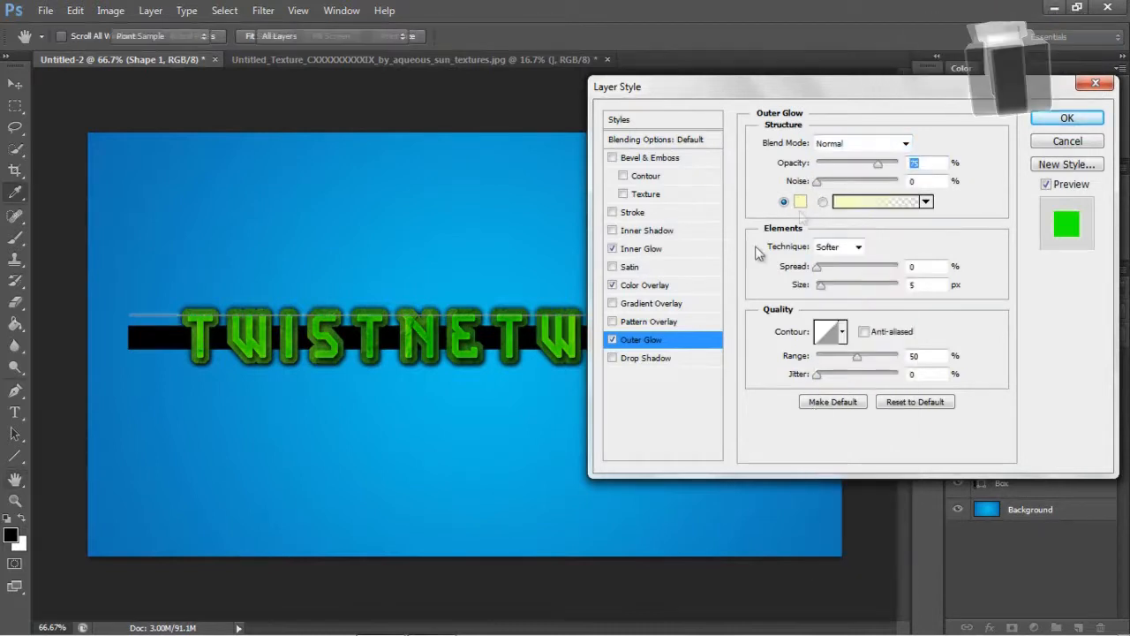
click(800, 202)
drag(573, 276, 570, 292)
drag(491, 261, 612, 177)
click(712, 145)
drag(820, 287, 834, 288)
click(1055, 141)
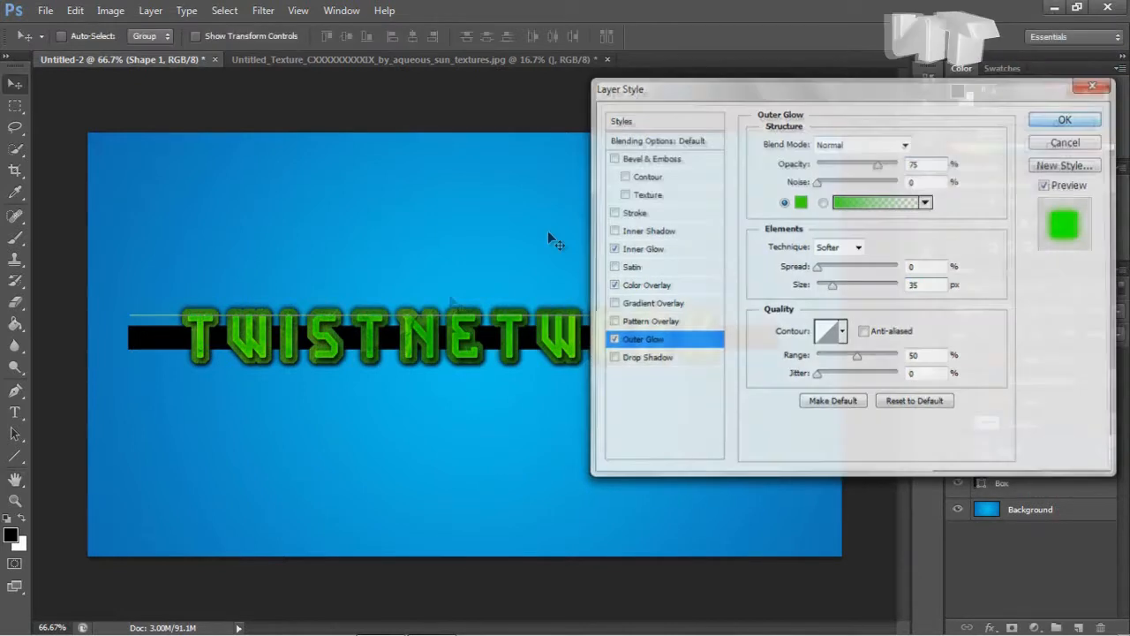
- Move the line up clear of the lettering and set its Outer Glow size to 24 px and opacity to 100%
click(1048, 482)
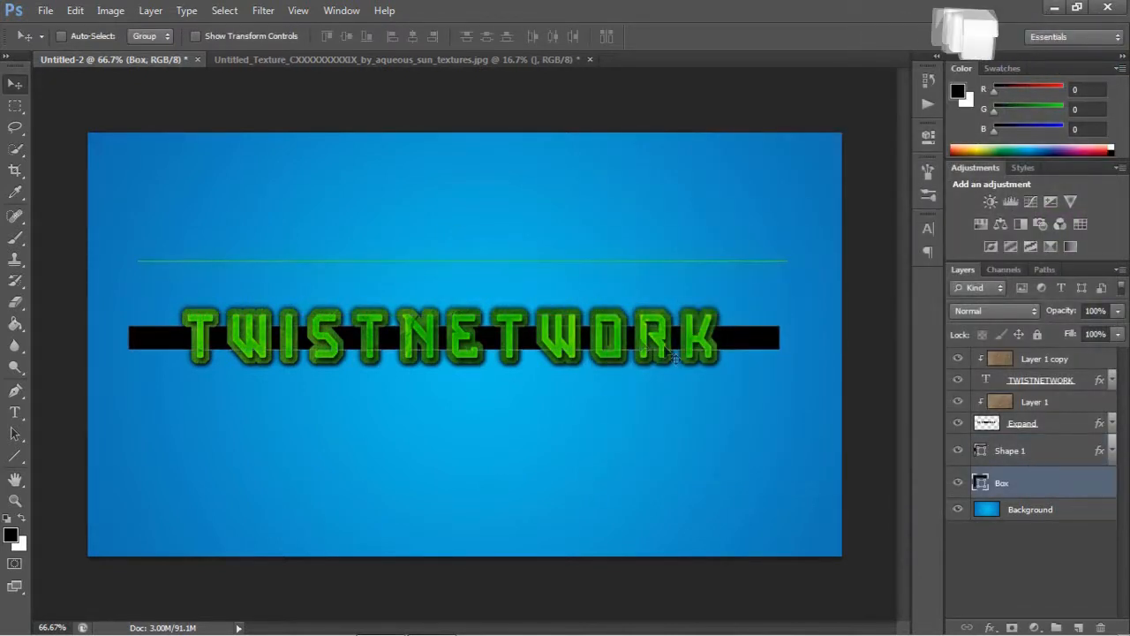
double_click(1095, 454)
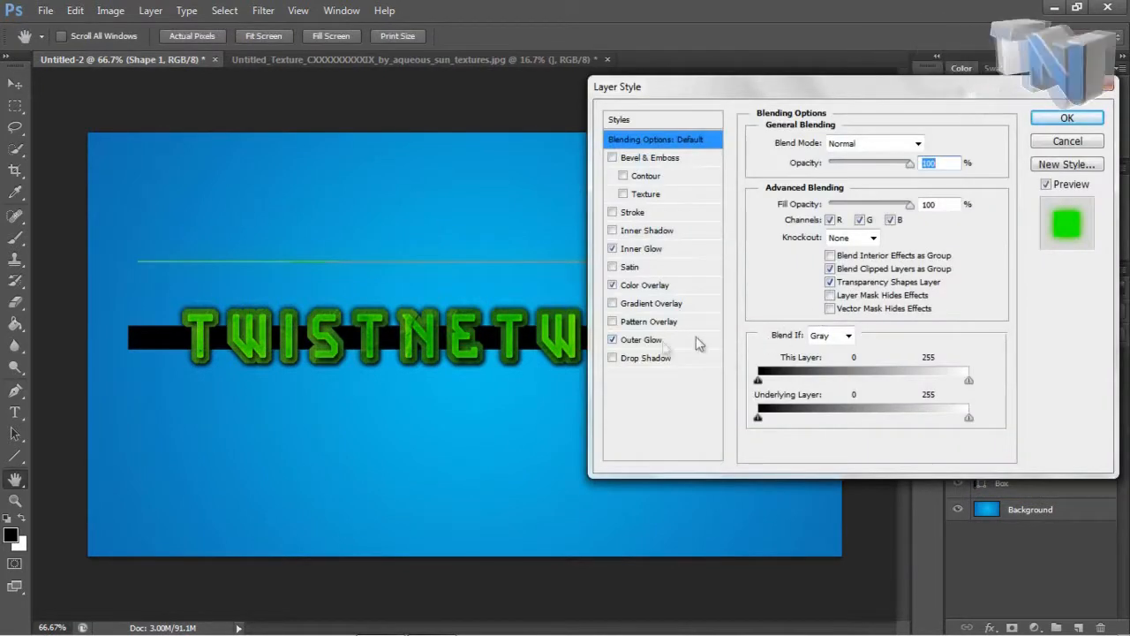
click(706, 338)
drag(835, 282, 900, 286)
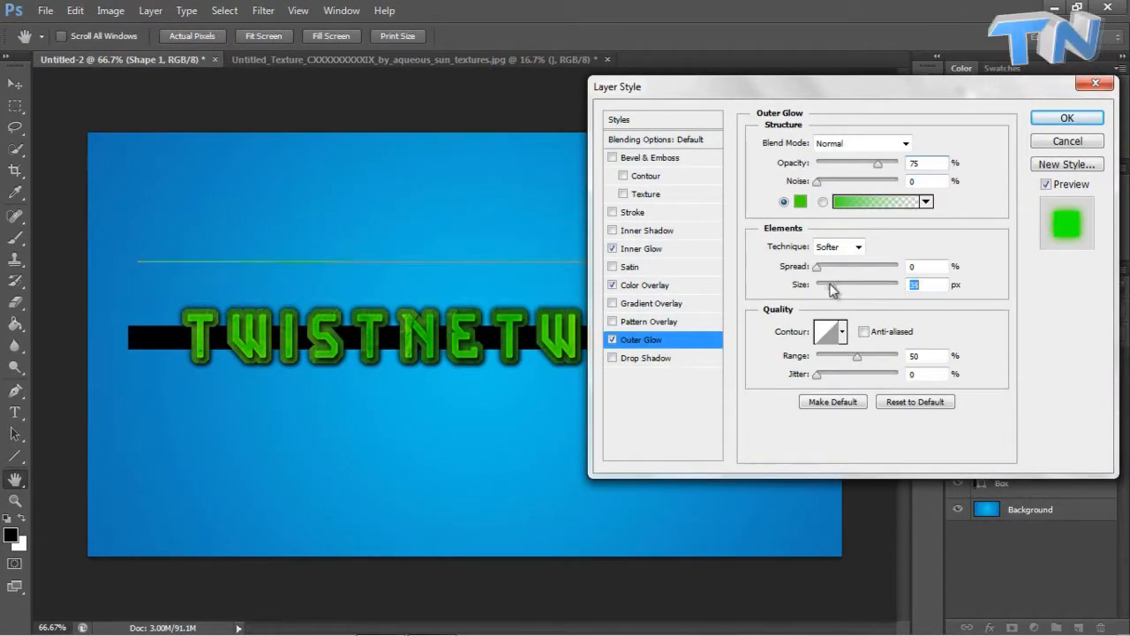
drag(830, 289, 827, 286)
drag(875, 165, 897, 164)
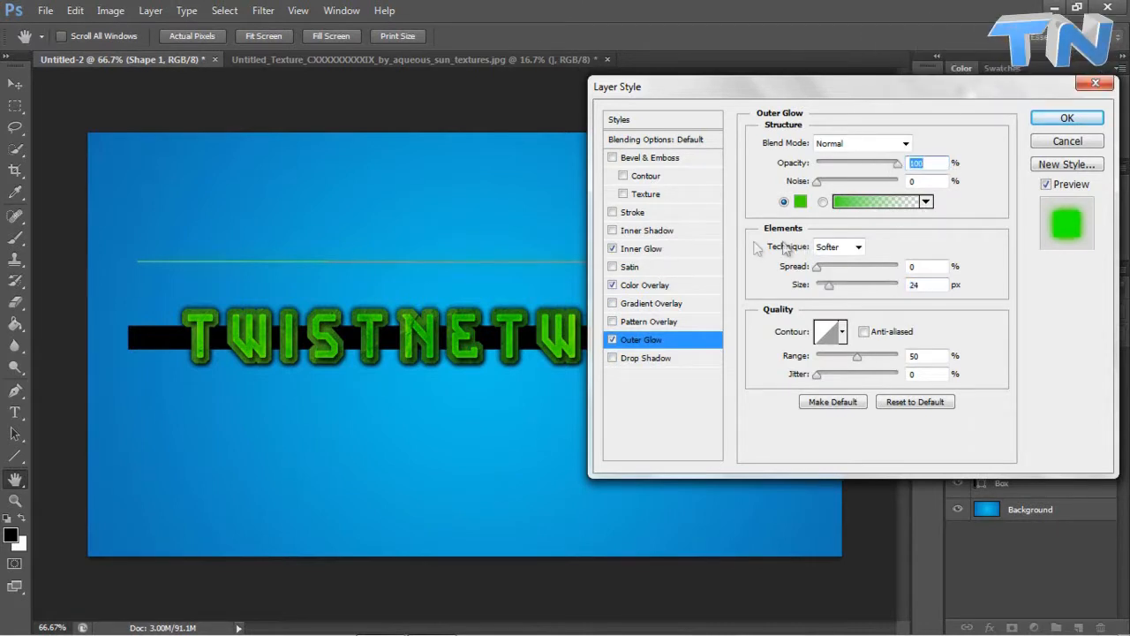
- Compare the line with and without its Outer Glow and set the glow colour to the brighter green 48ff00
click(612, 341)
click(612, 340)
click(612, 341)
click(612, 341)
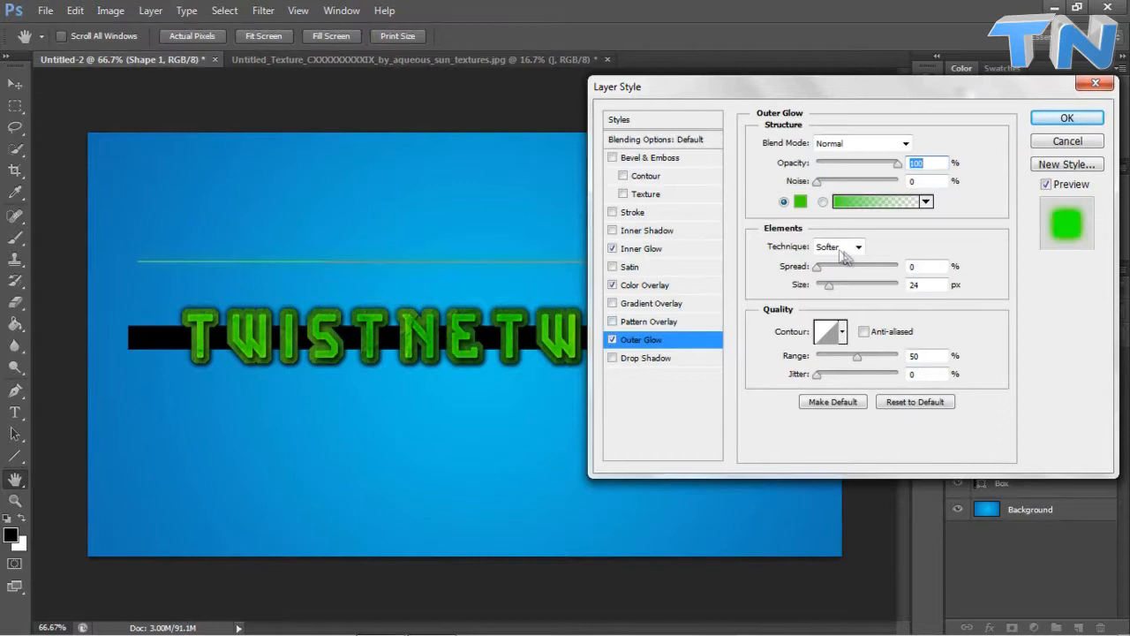
click(805, 202)
click(553, 149)
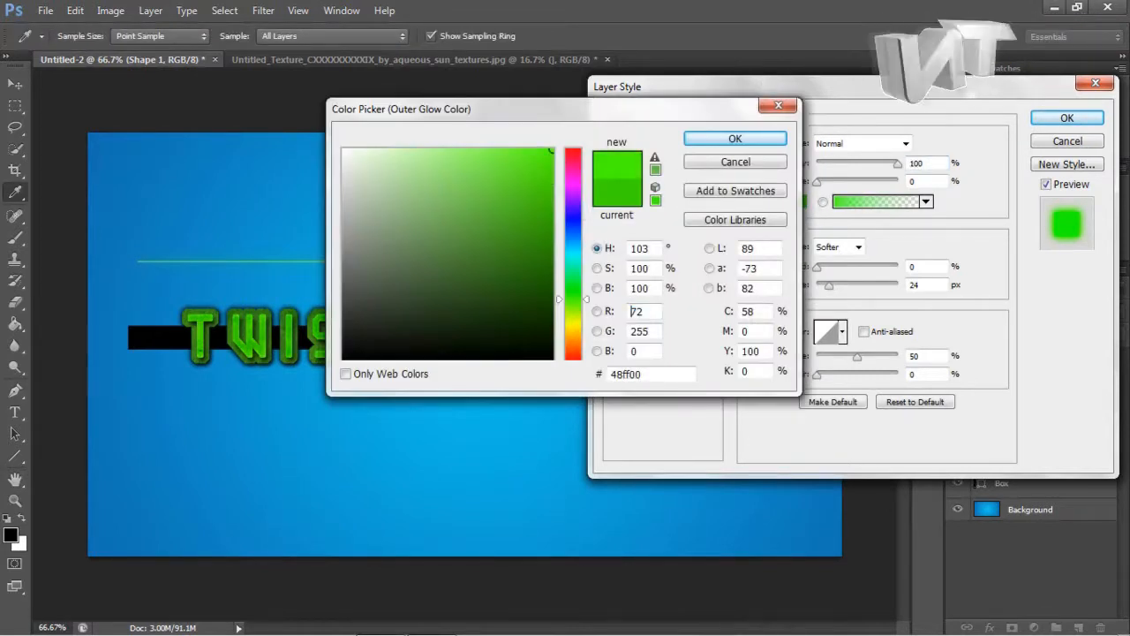
click(737, 140)
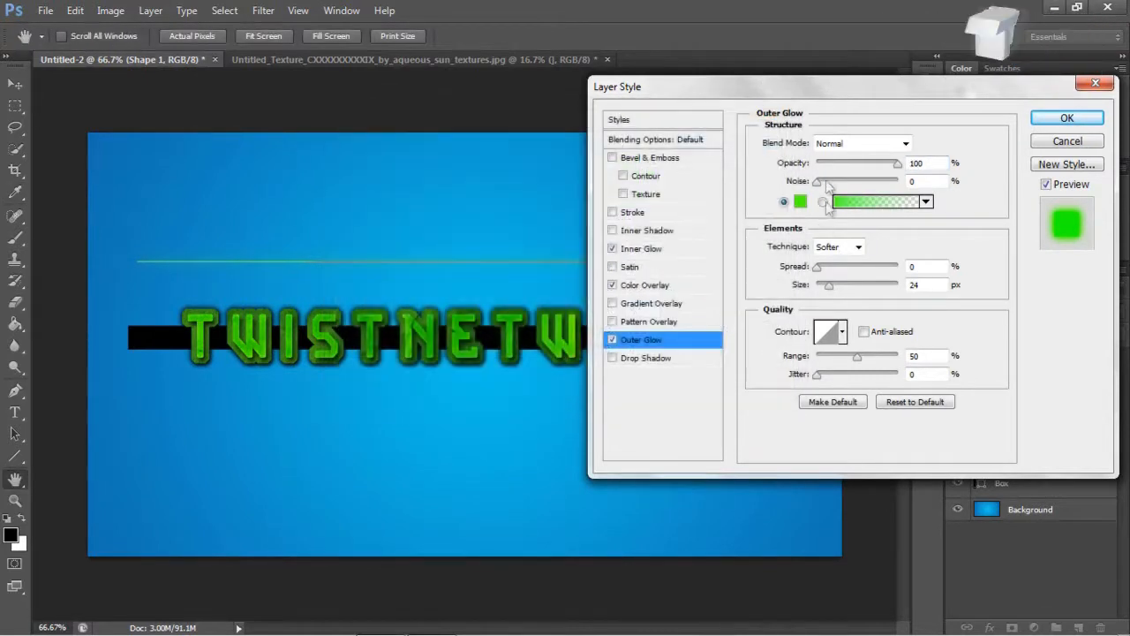
- Set the line's Outer Glow spread to 5% and size to 15 px, and apply the layer style
click(879, 144)
click(795, 270)
mouse_move(818, 267)
mouse_down()
mouse_move(830, 266)
mouse_move(818, 266)
mouse_up()
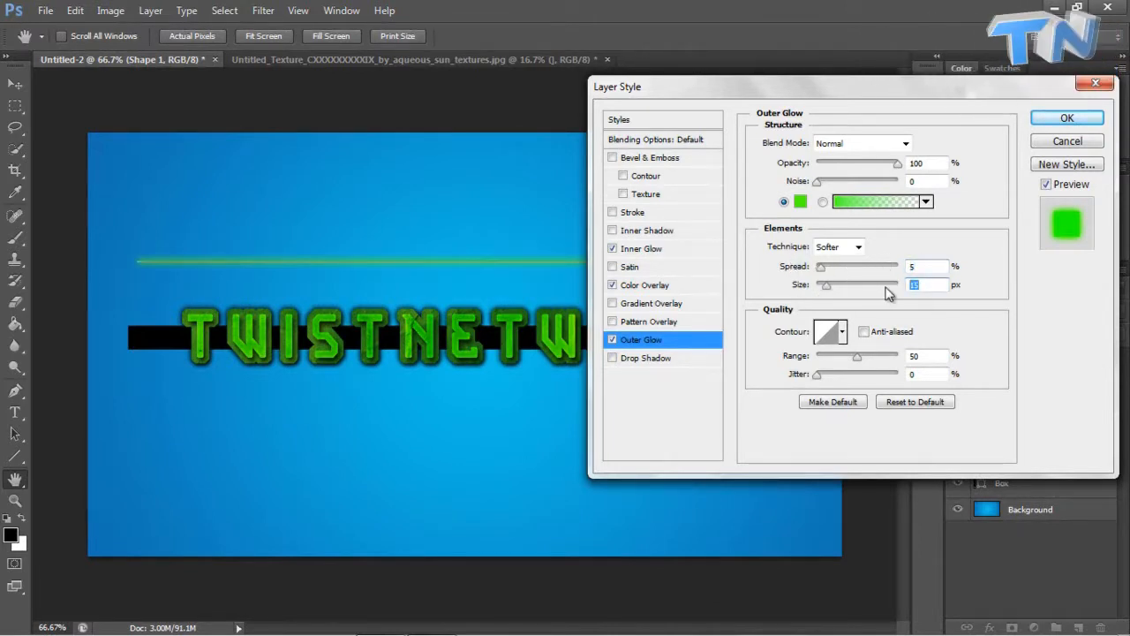
key(Return)
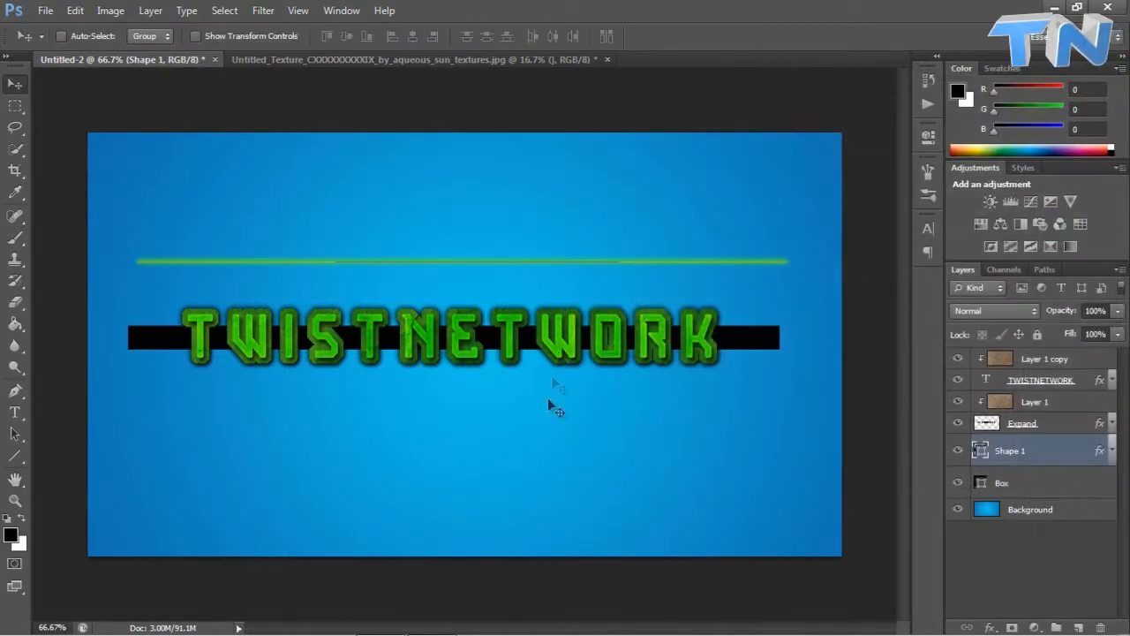
click(1021, 480)
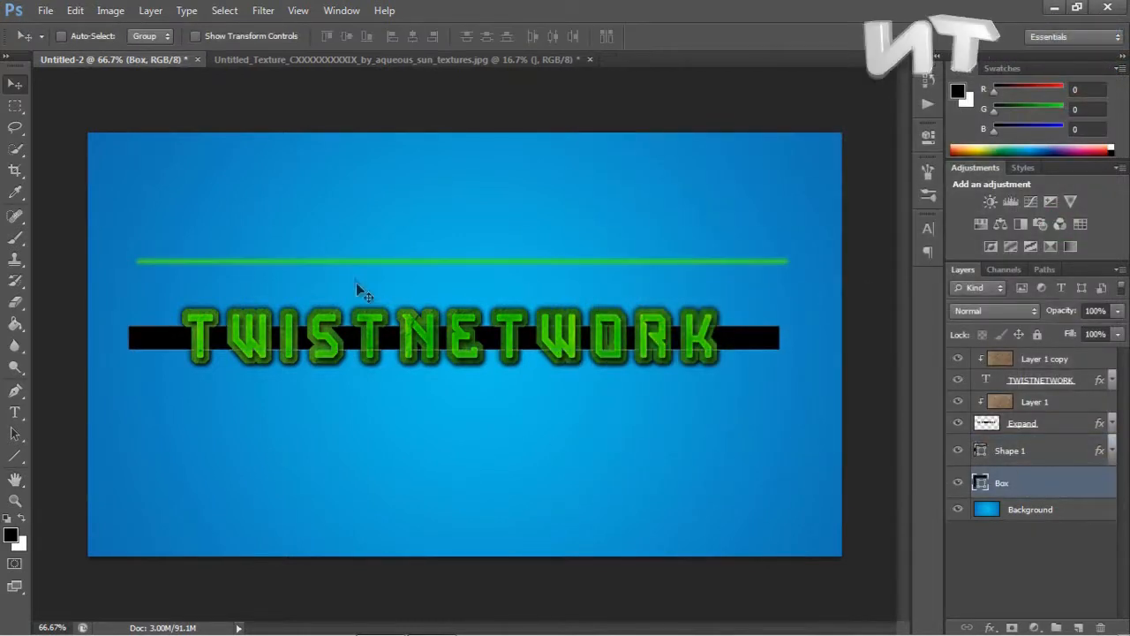
- Set the line's Outer Glow spread to 3% and move the line down onto the upper edge of the black bar
click(1004, 459)
double_click(1069, 454)
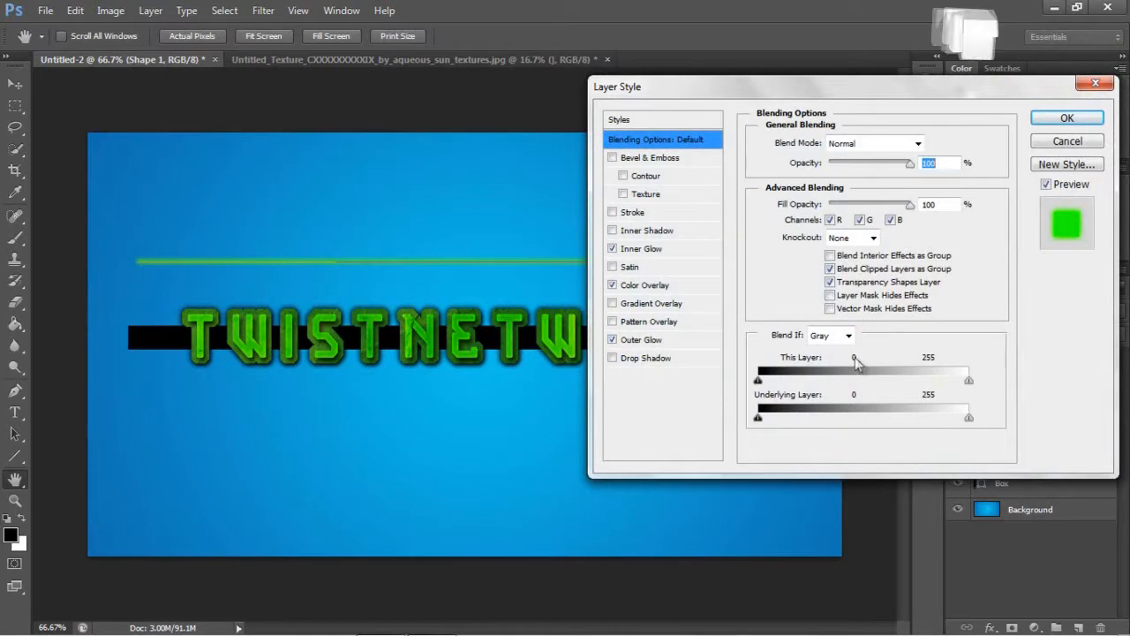
click(670, 342)
double_click(924, 267)
text(3)
key(Return)
key(v)
drag(489, 277, 485, 339)
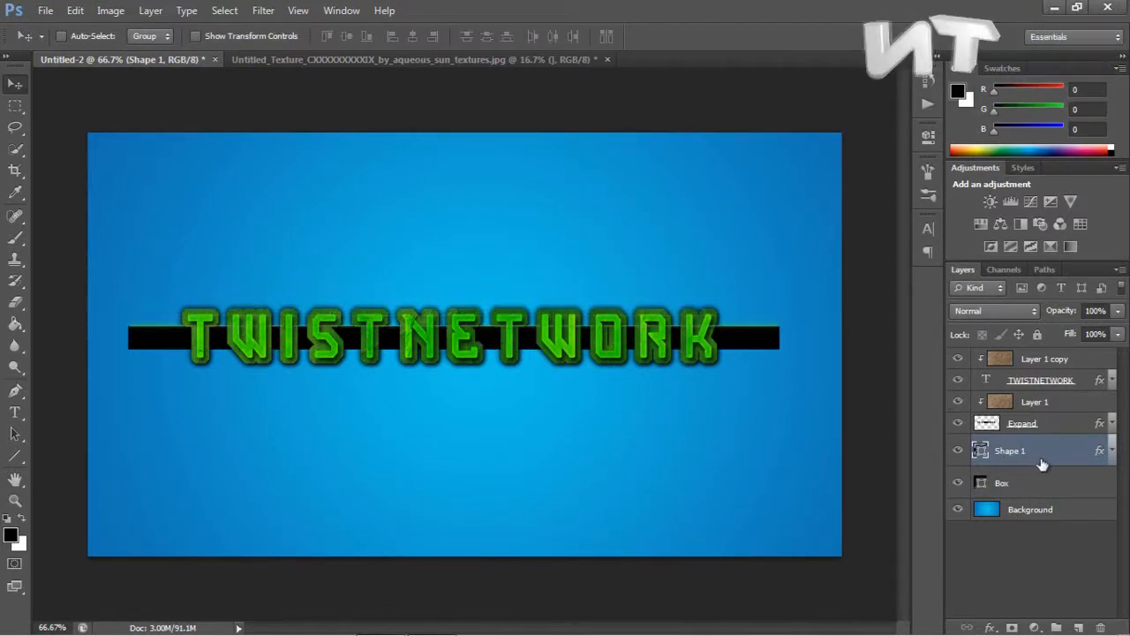
- Duplicate the Shape 1 line and move the copy straight down onto the lower edge of the black bar
key(ctrl+j)
key(Down)
key(Down)
key(Down)
key(Down)
key(Down)
key(Down)
key(Down)
key(Down)
key(Down)
key(Down)
key(Down)
key(Down)
key(Down)
key(Down)
key(Down)
key(Down)
key(Down)
key(Down)
key(Down)
key(Down)
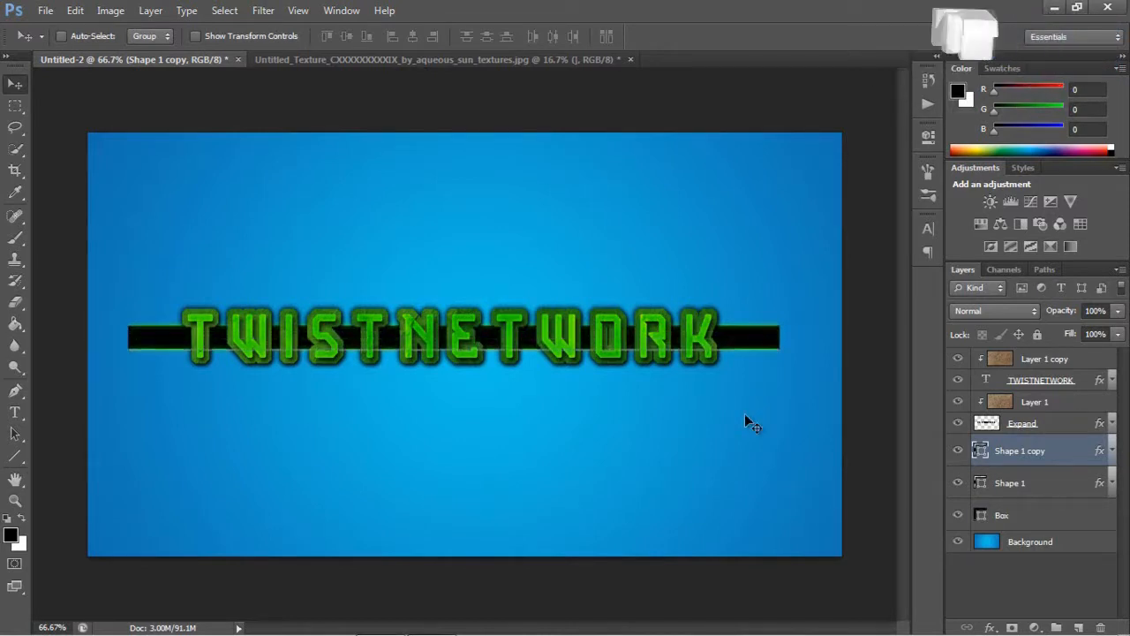
- Try to merge the Box, Shape 1 and Shape 1 copy layers directly, and undo each merge
click(1071, 542)
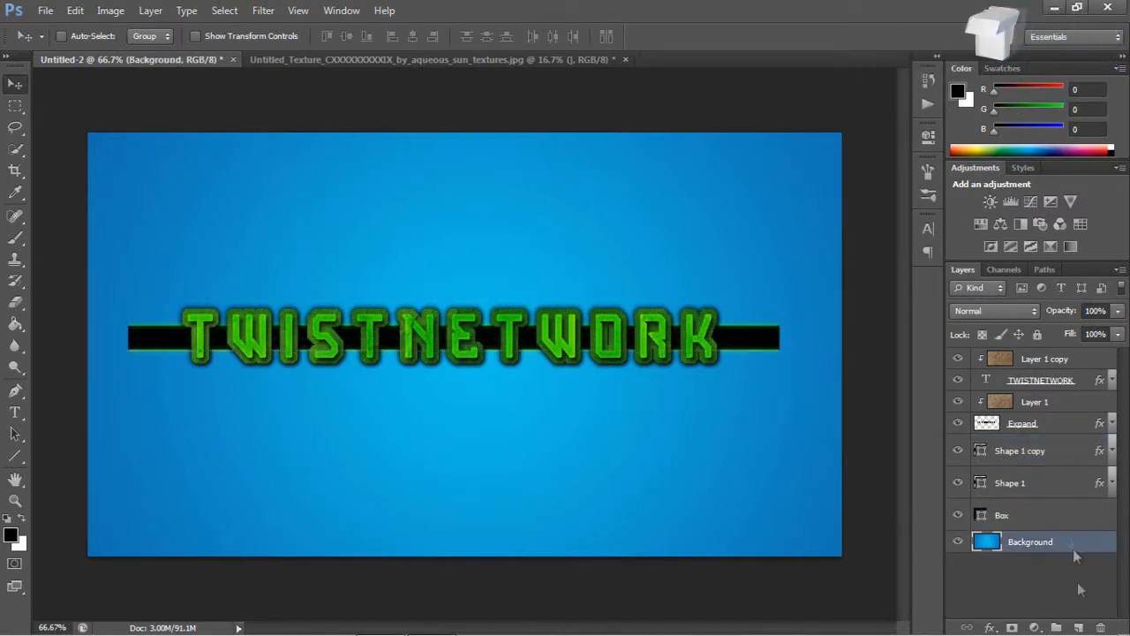
click(1072, 494)
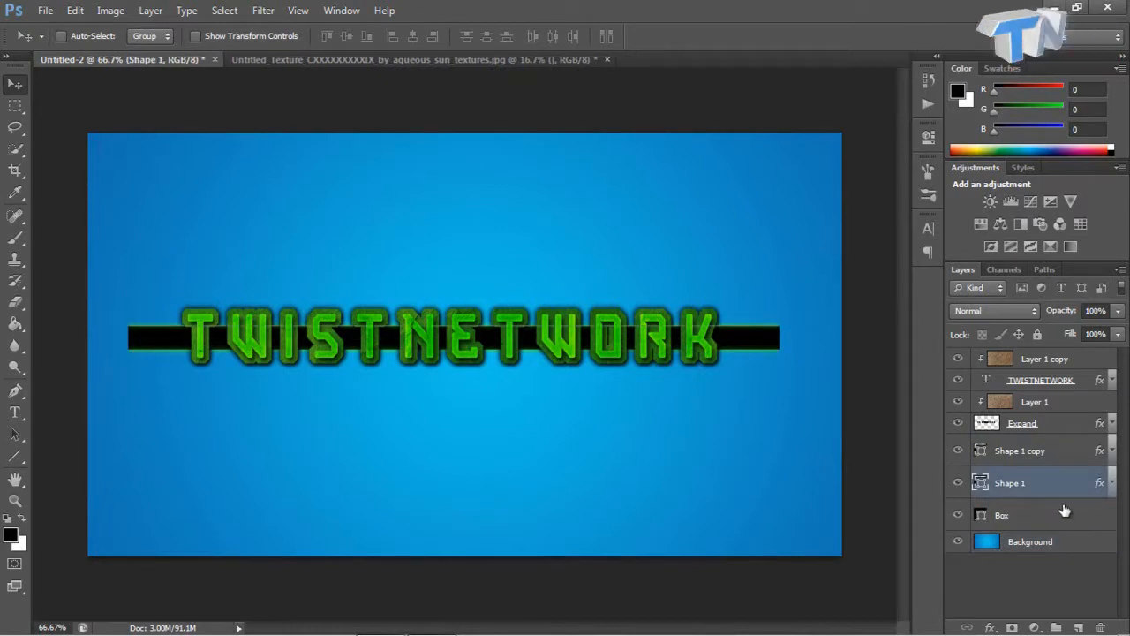
ctrl+click(1065, 510)
ctrl+click(1051, 467)
key(ctrl+e)
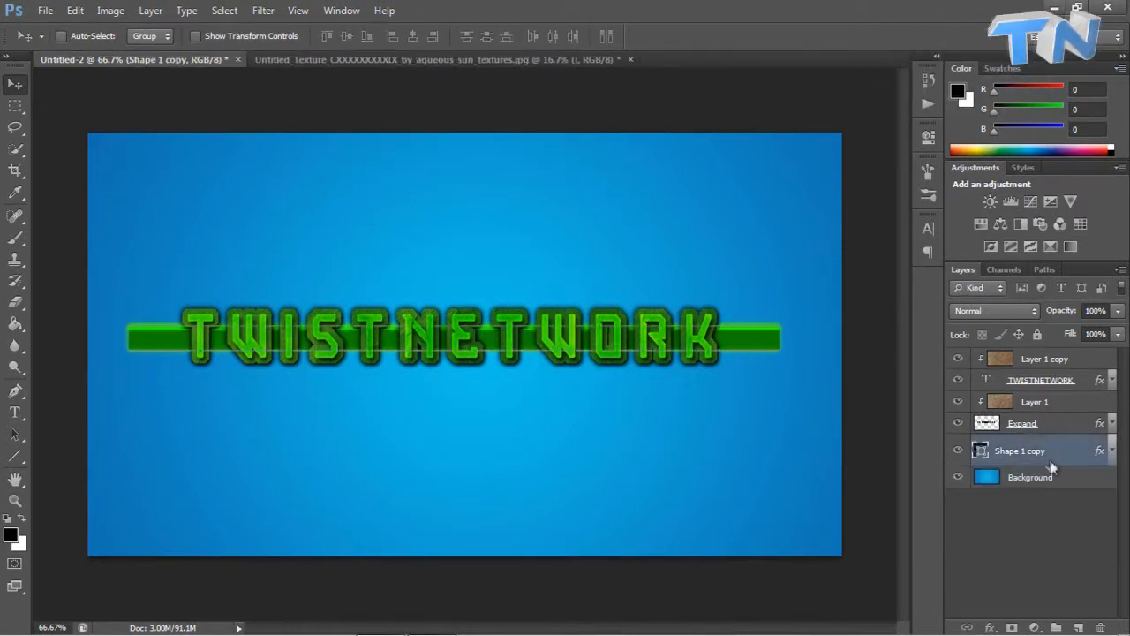
key(ctrl+z)
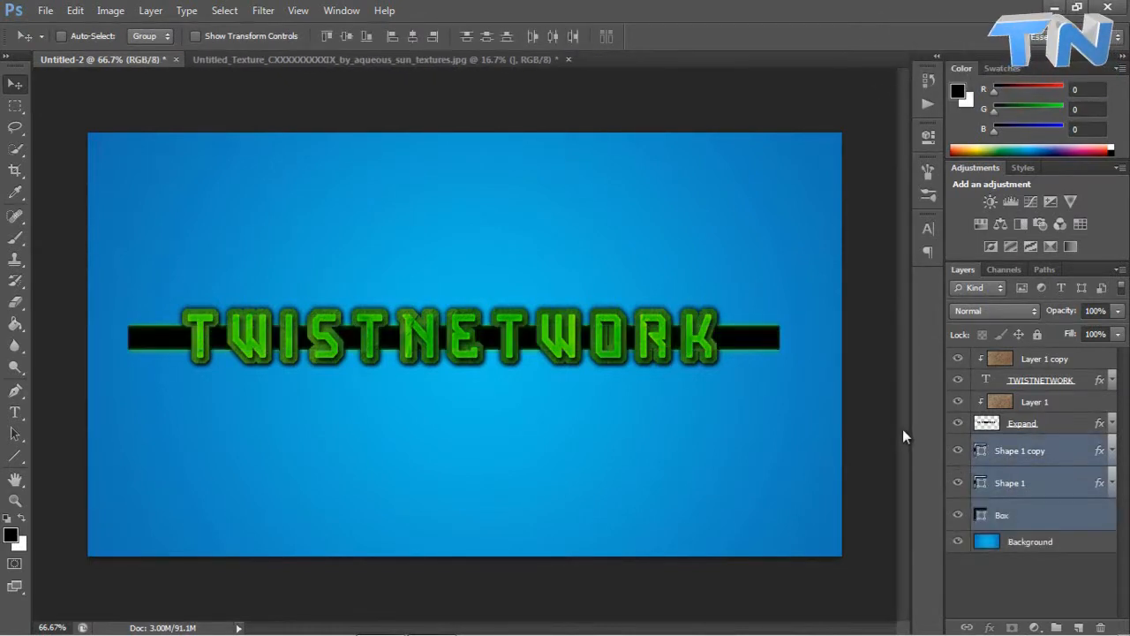
right_click(1060, 480)
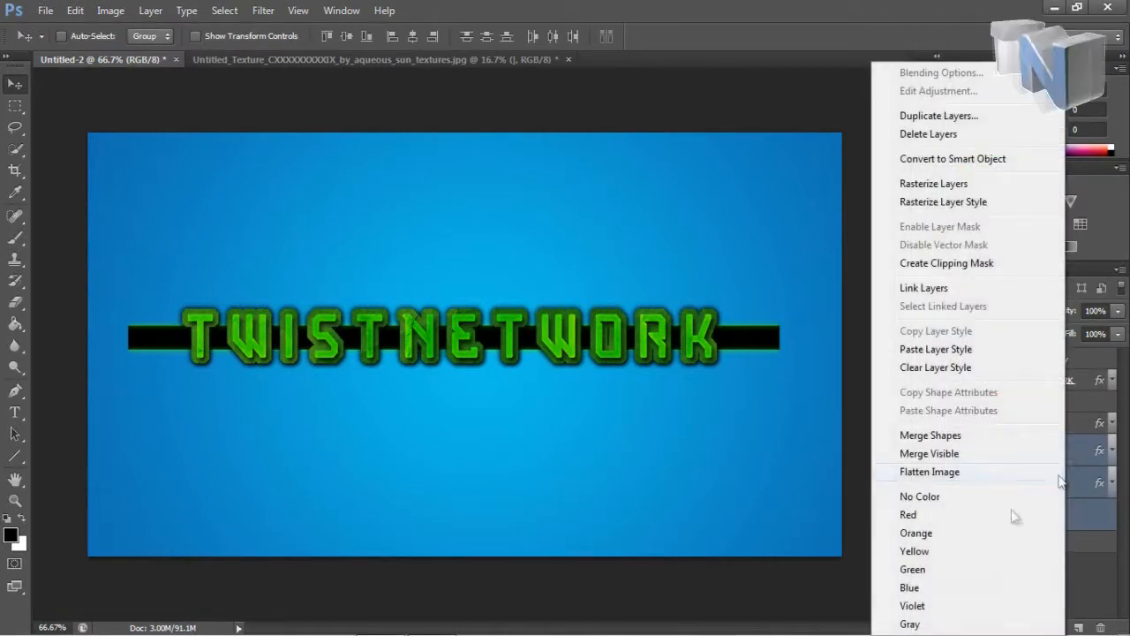
click(961, 436)
key(ctrl+z)
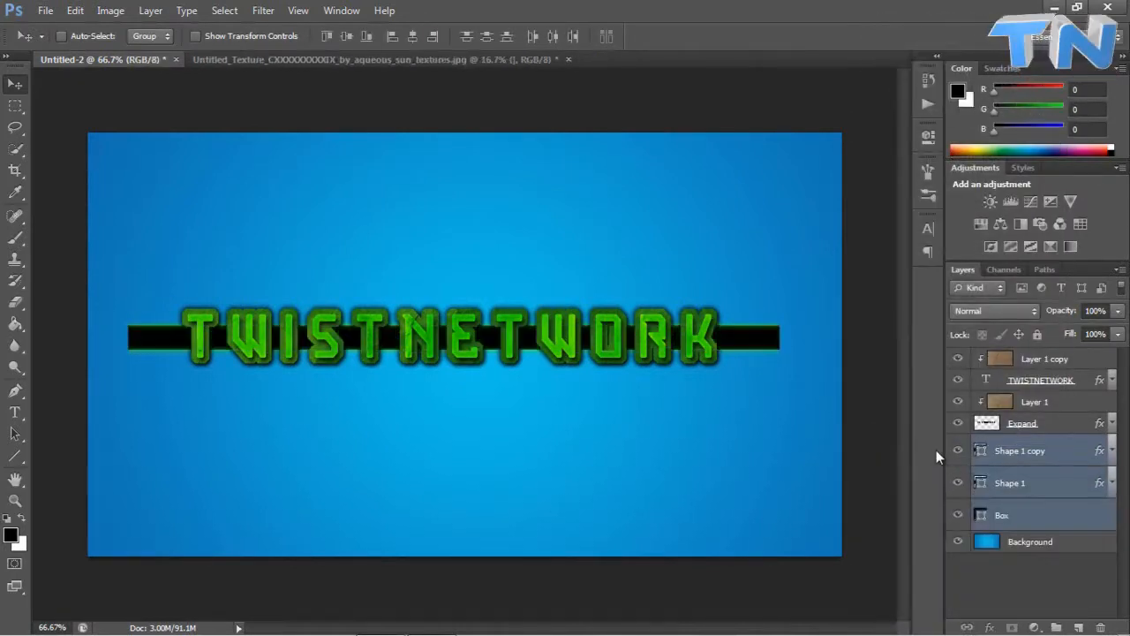
- Hide the Background, both texture layers, the TWISTNETWORK text and the Expand layer, leaving only the bar and its two lines visible
click(1010, 541)
click(958, 542)
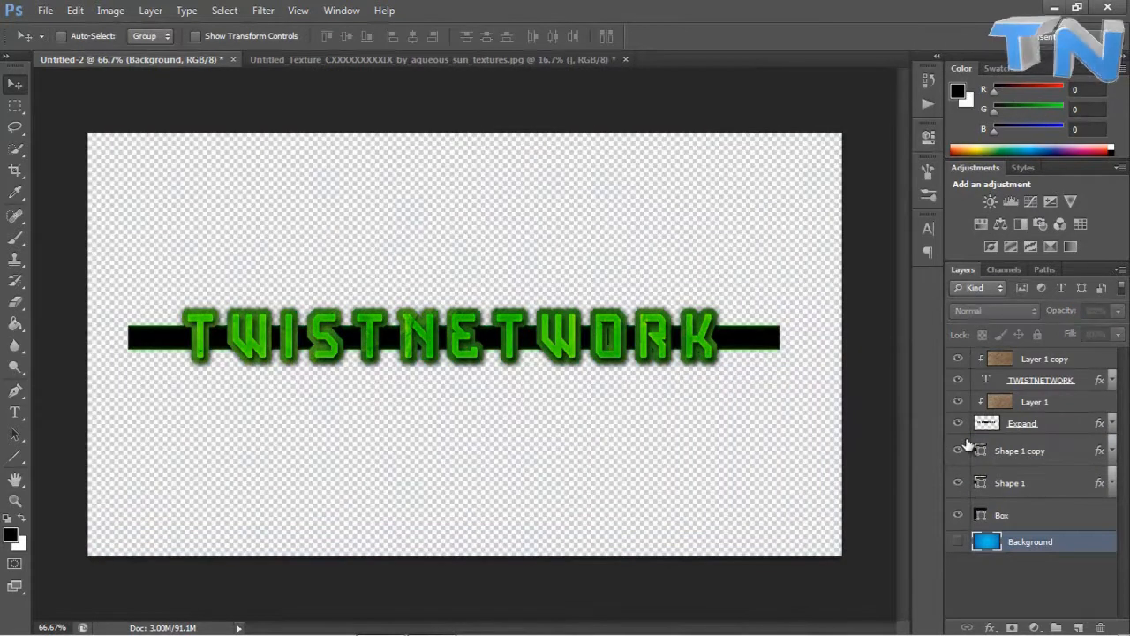
click(960, 424)
click(960, 403)
click(959, 379)
click(959, 378)
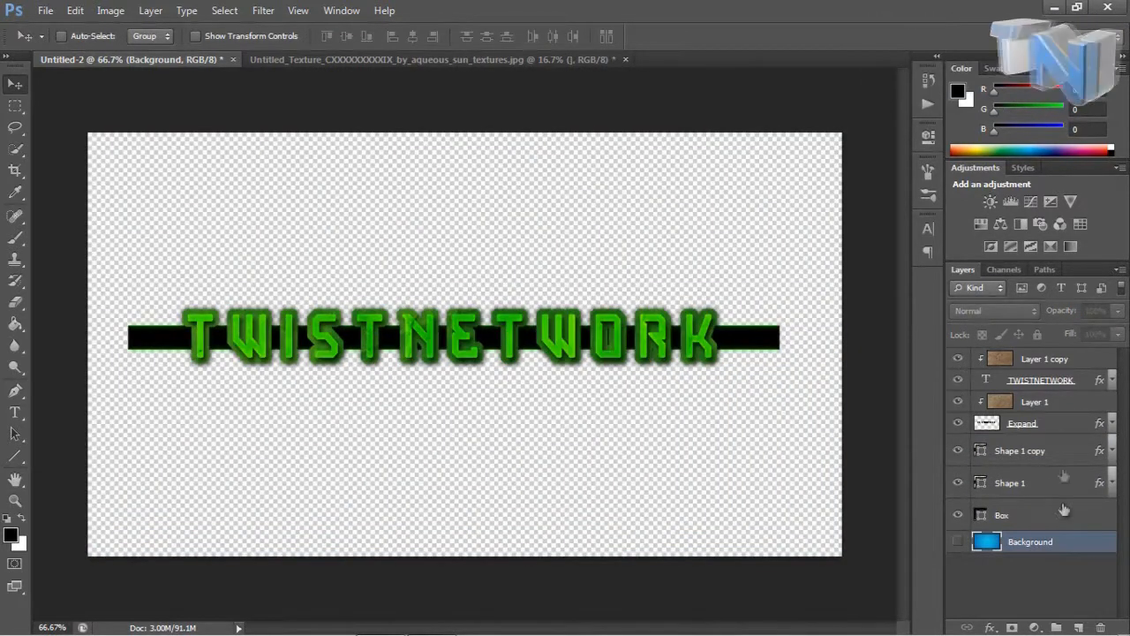
click(958, 379)
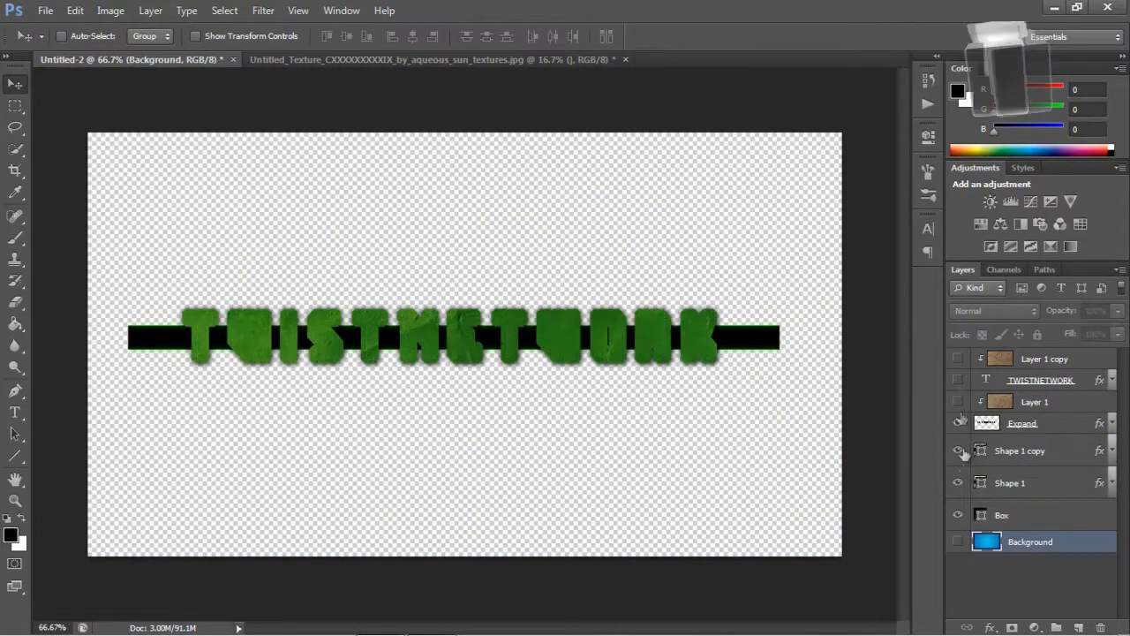
click(958, 401)
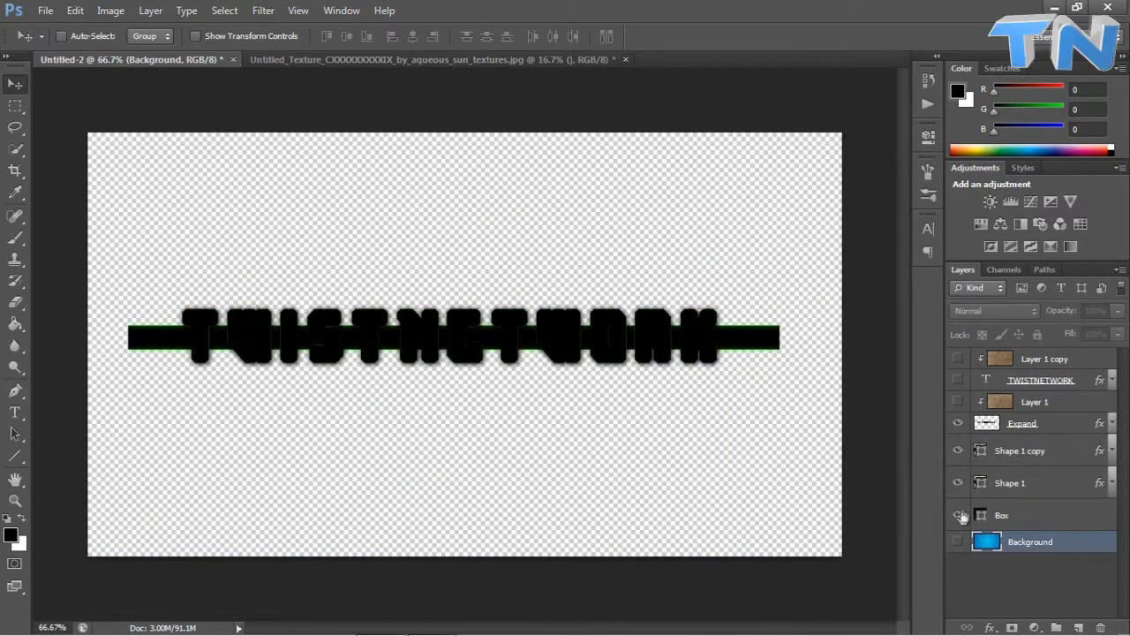
click(959, 423)
- Merge the visible bar and line layers into one, and show all the hidden layers again
right_click(1040, 451)
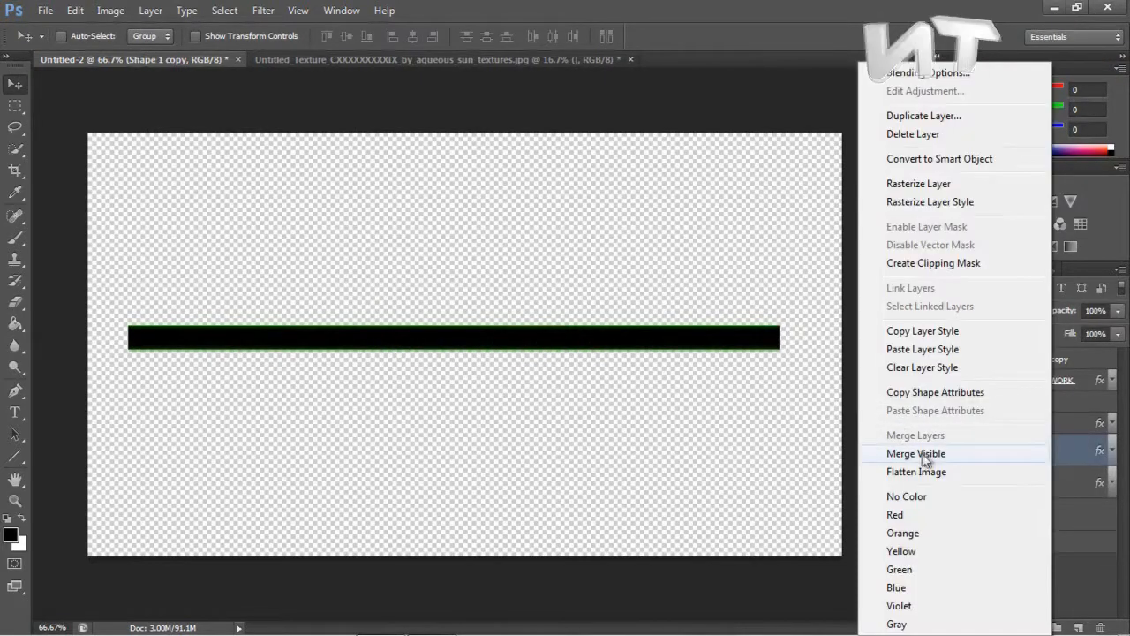
click(923, 453)
click(959, 358)
click(958, 403)
click(958, 423)
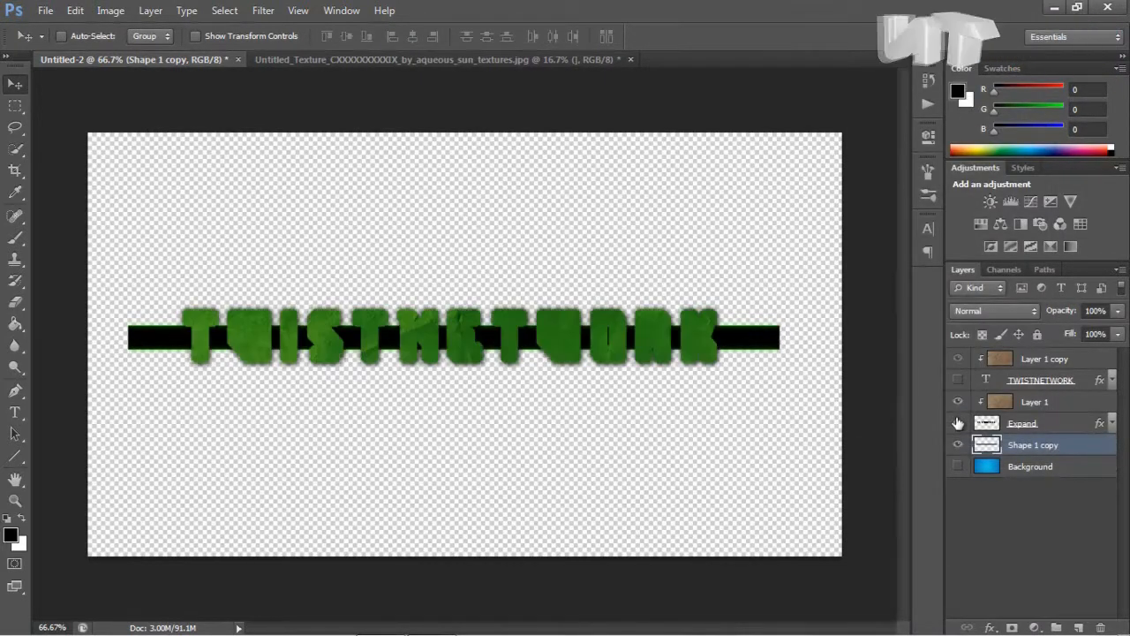
click(958, 380)
click(958, 467)
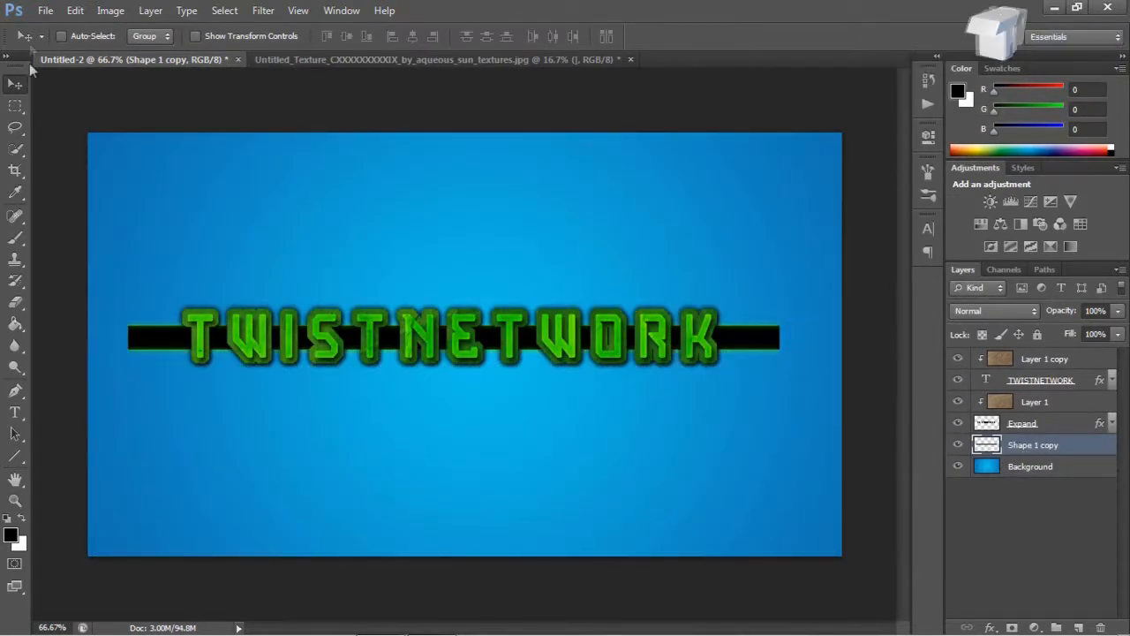
- Fade out both ends of the merged bar using a soft Eraser brush at size 200
key(e)
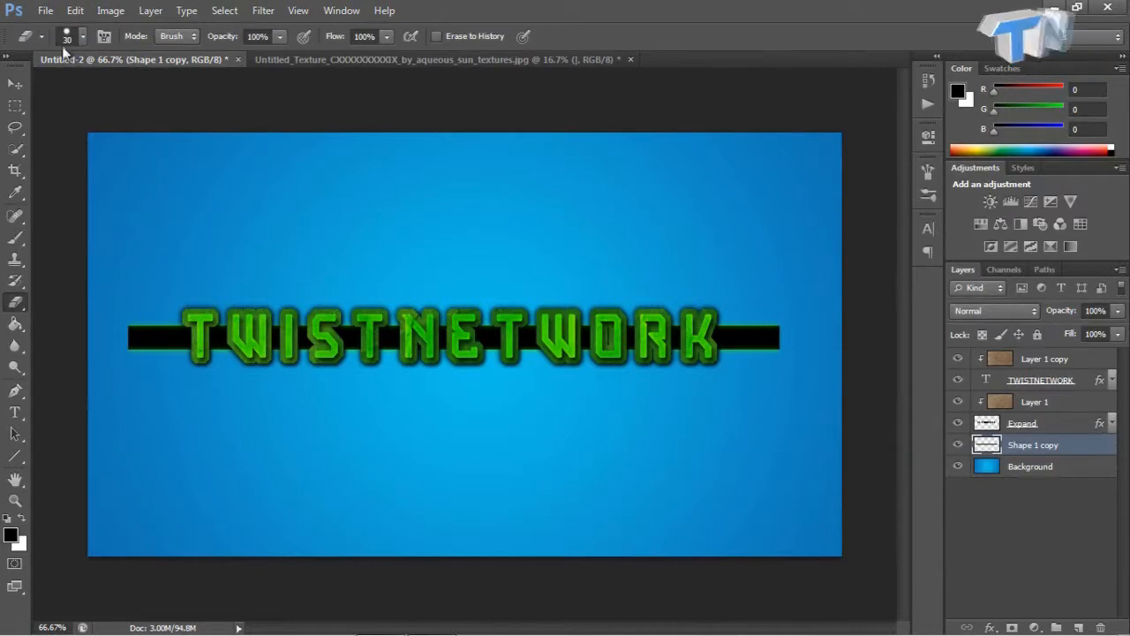
click(67, 37)
drag(45, 90, 52, 87)
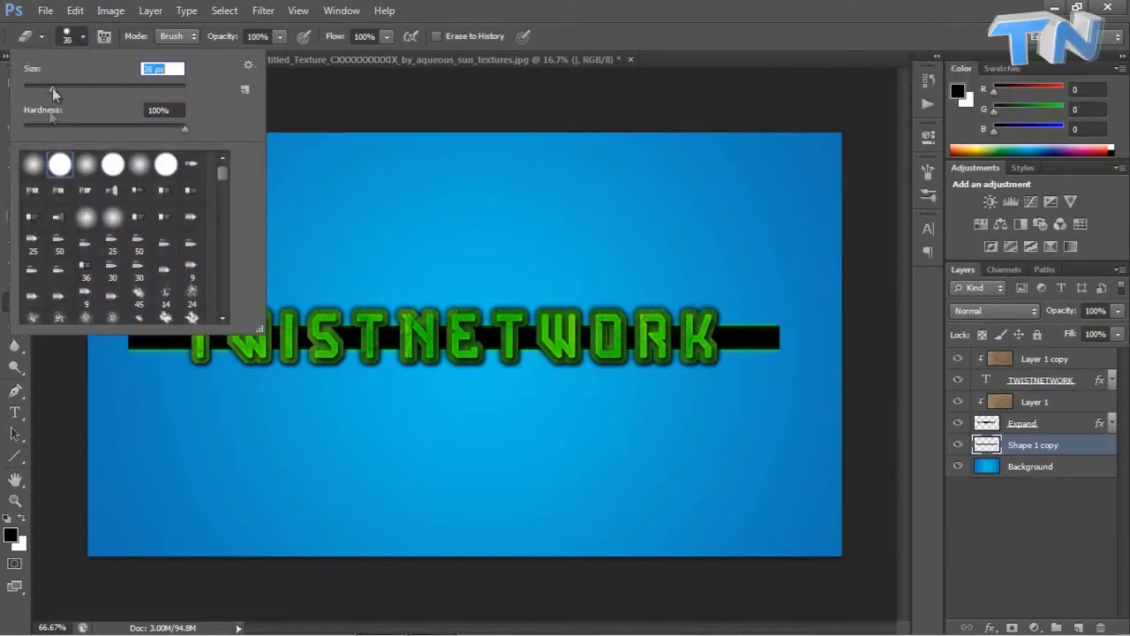
click(342, 116)
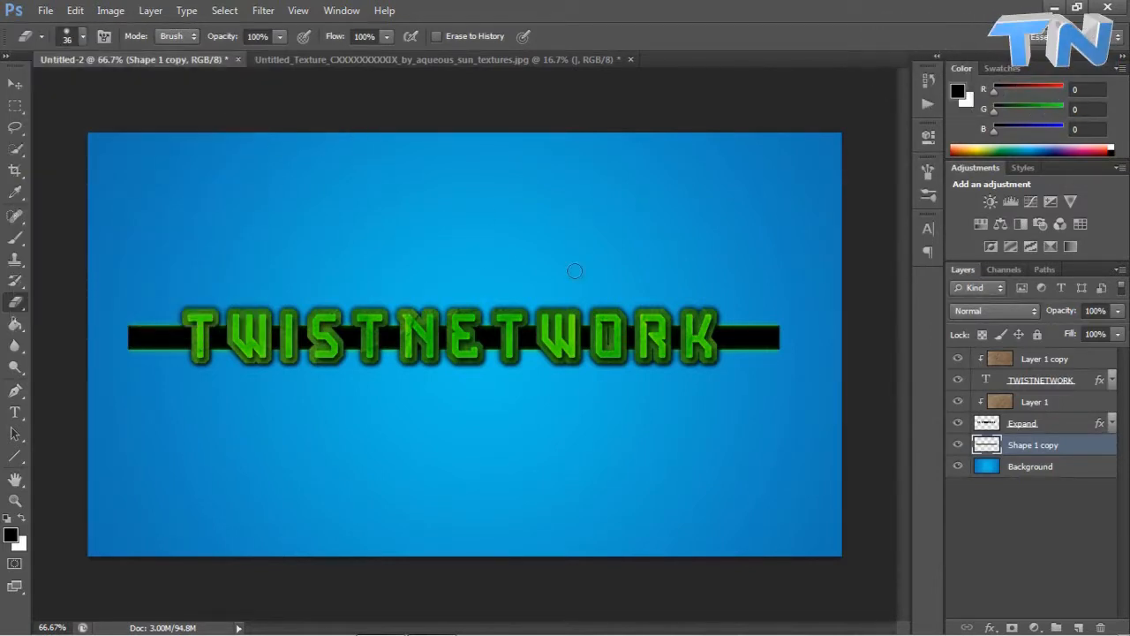
key(bracketright)
key(bracketright)
key(bracketright)
key(bracketright)
key(bracketright)
key(bracketright)
key(bracketright)
key(bracketright)
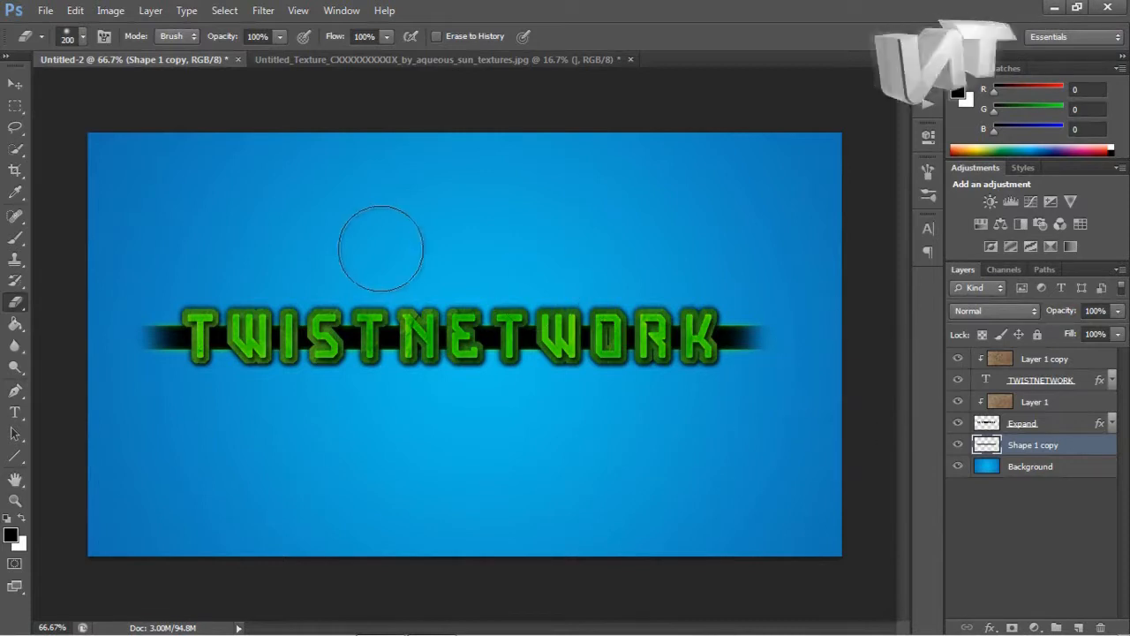
- Select all layers above the Background, shift the whole title slightly down and right, and minimize the Photoshop window
click(17, 84)
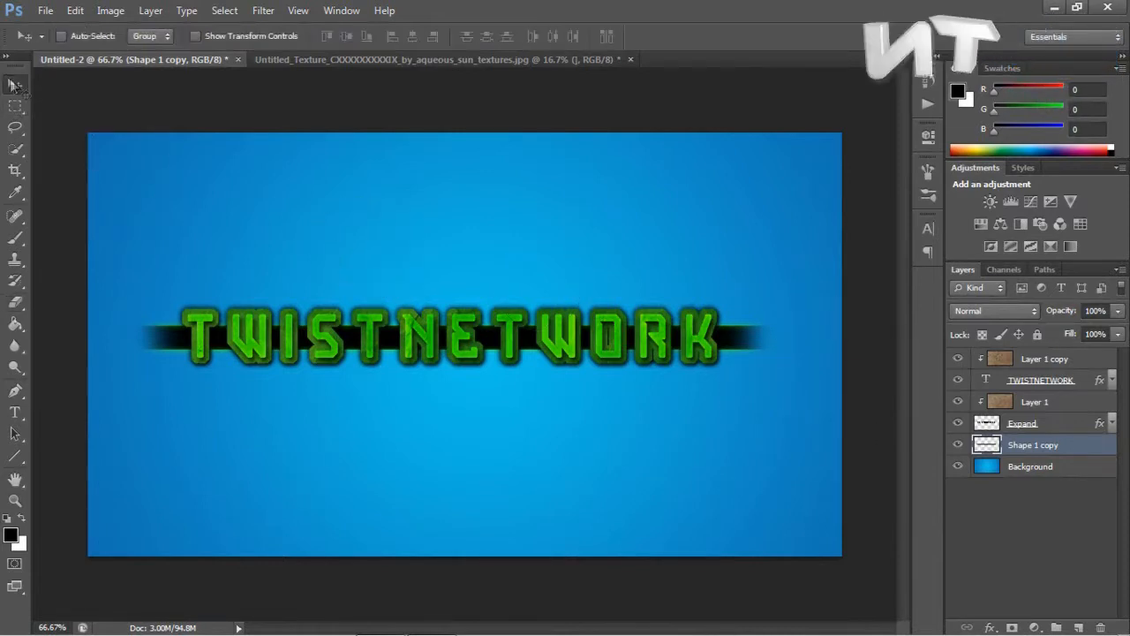
shift+click(1051, 424)
shift+click(1047, 402)
shift+click(1045, 382)
shift+click(1045, 360)
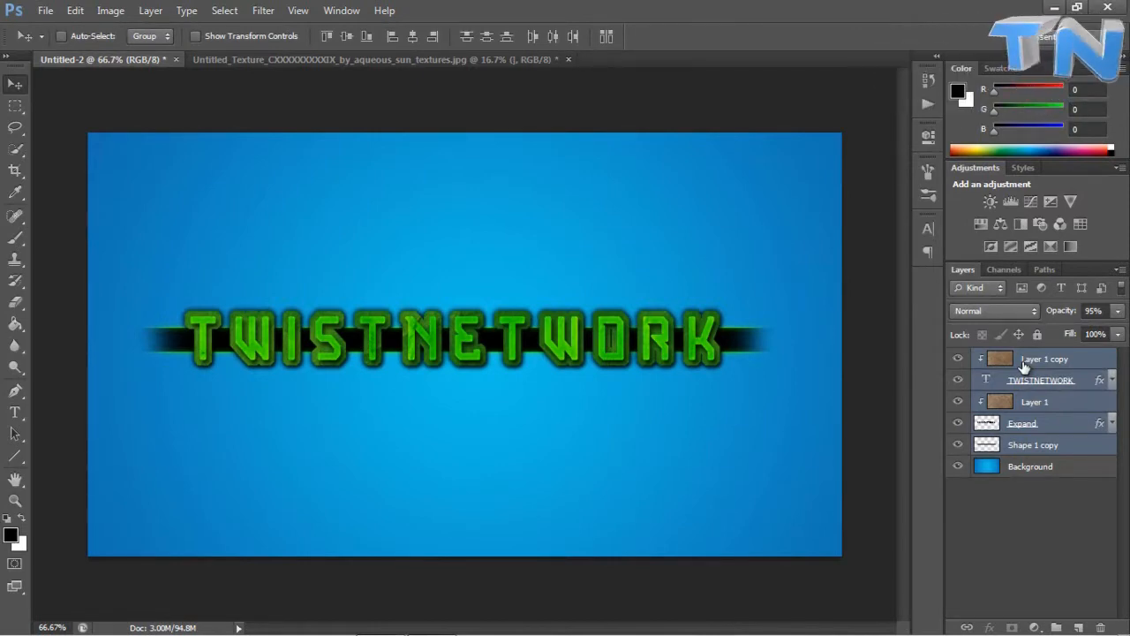
click(1059, 7)
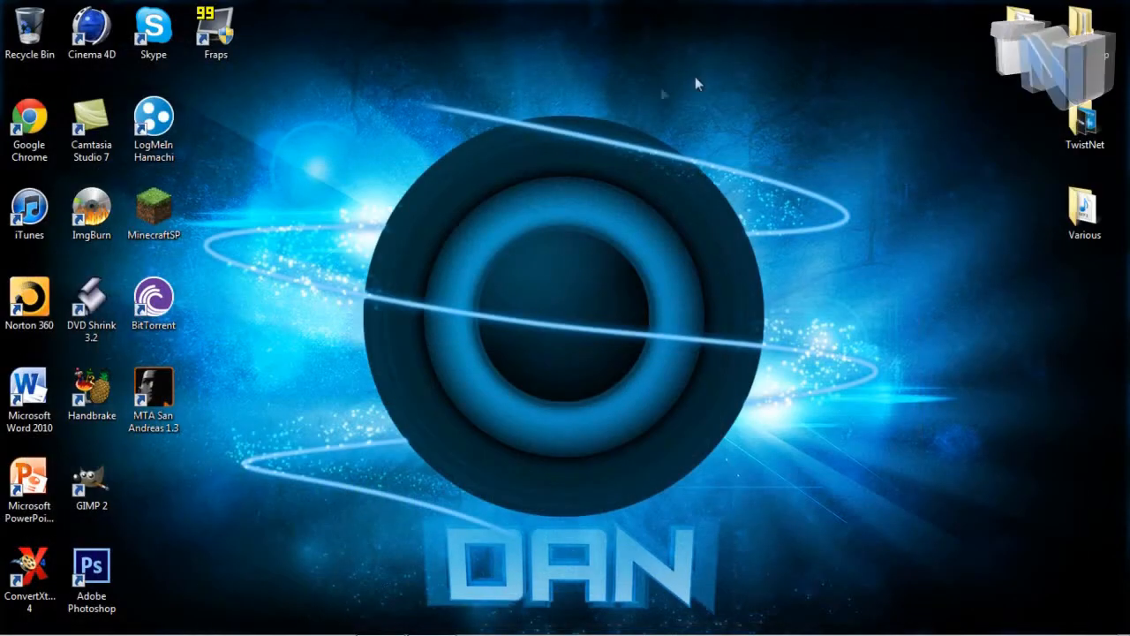